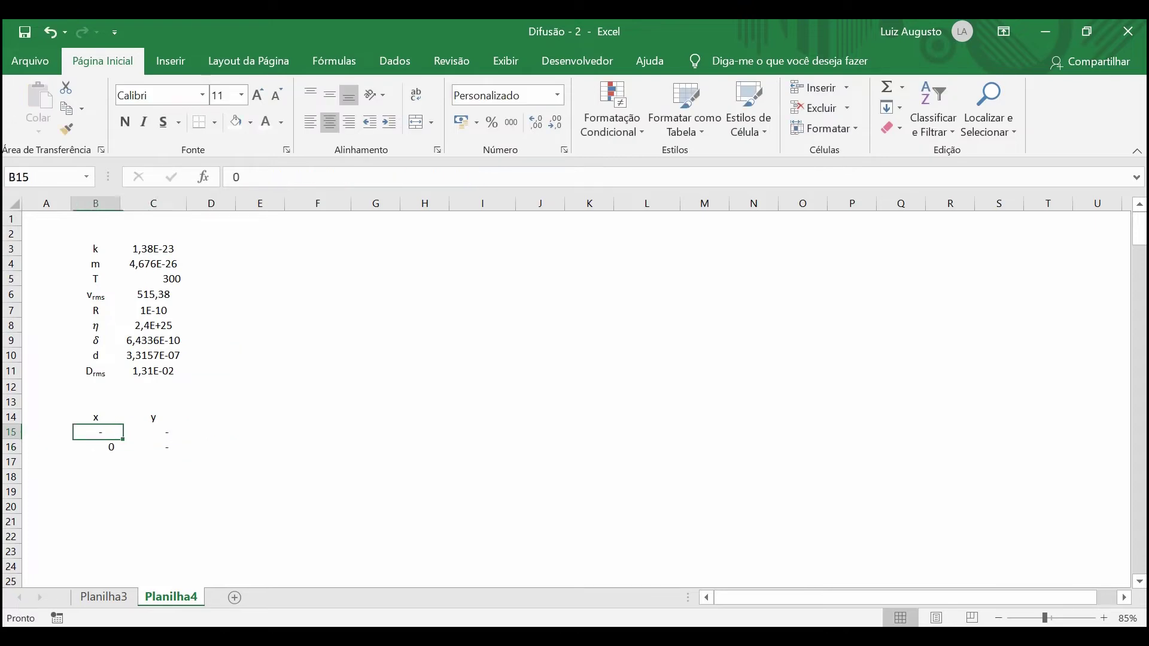
Step: Once the Excel workbook appears after the title card, select the first x and y cells B15:C16
mouse_move(96, 431)
mouse_down()
mouse_move(153, 446)
mouse_move(187, 558)
mouse_up()
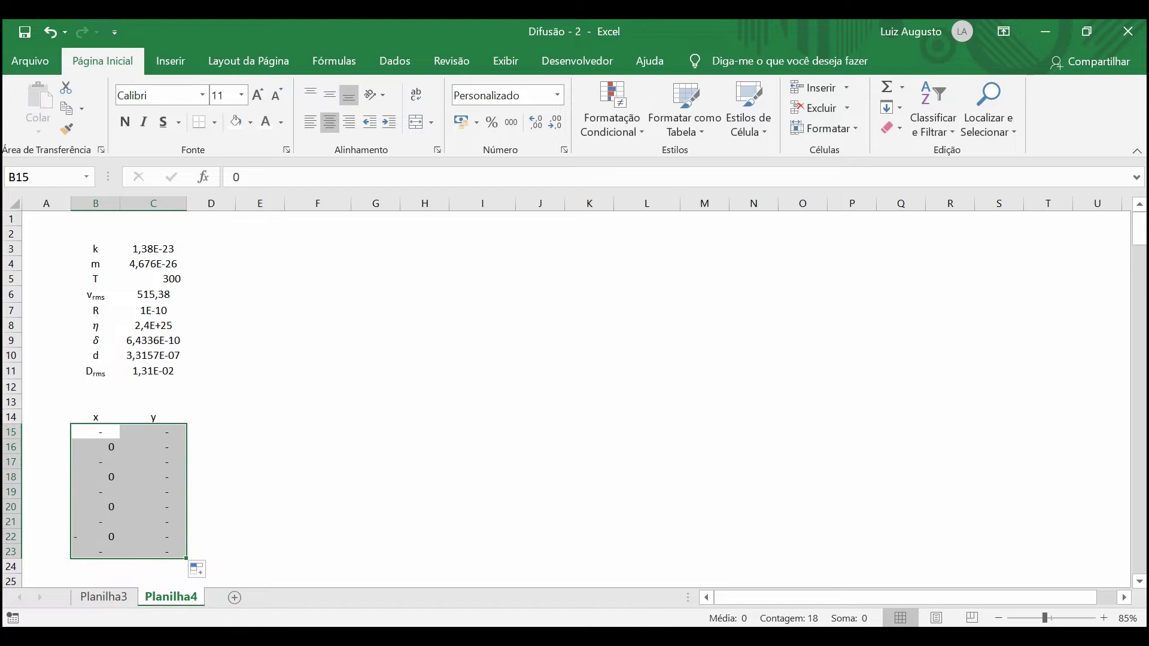
Step: Inspect the y step formula in C16 and fill it down to row 23
right_click(168, 464)
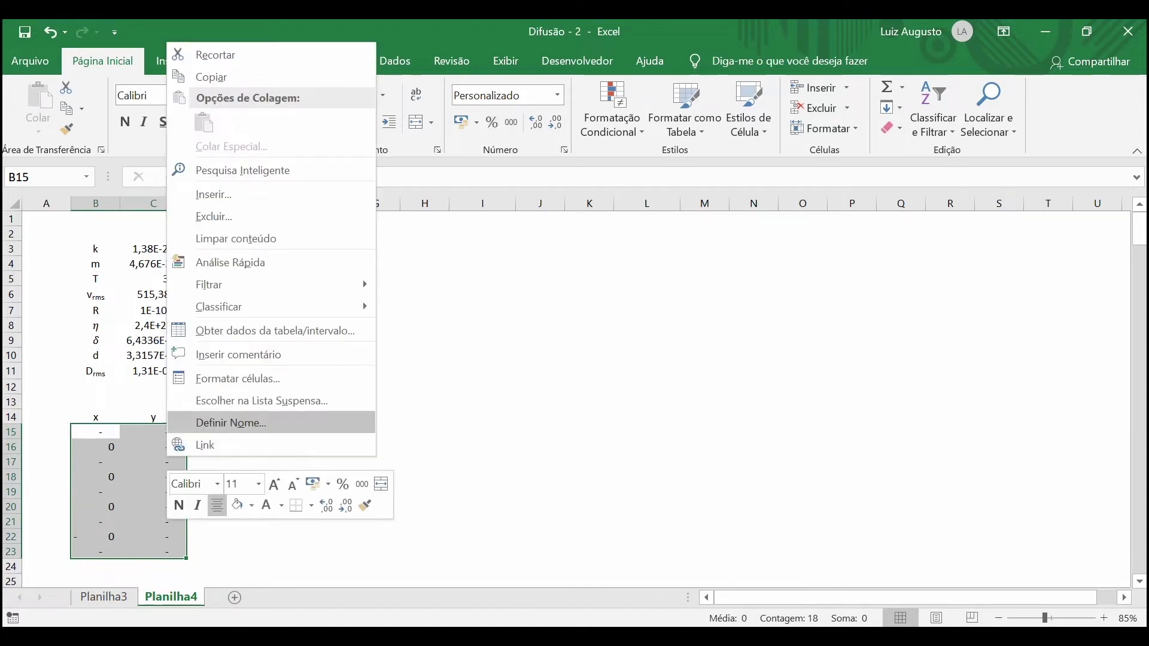
key(Escape)
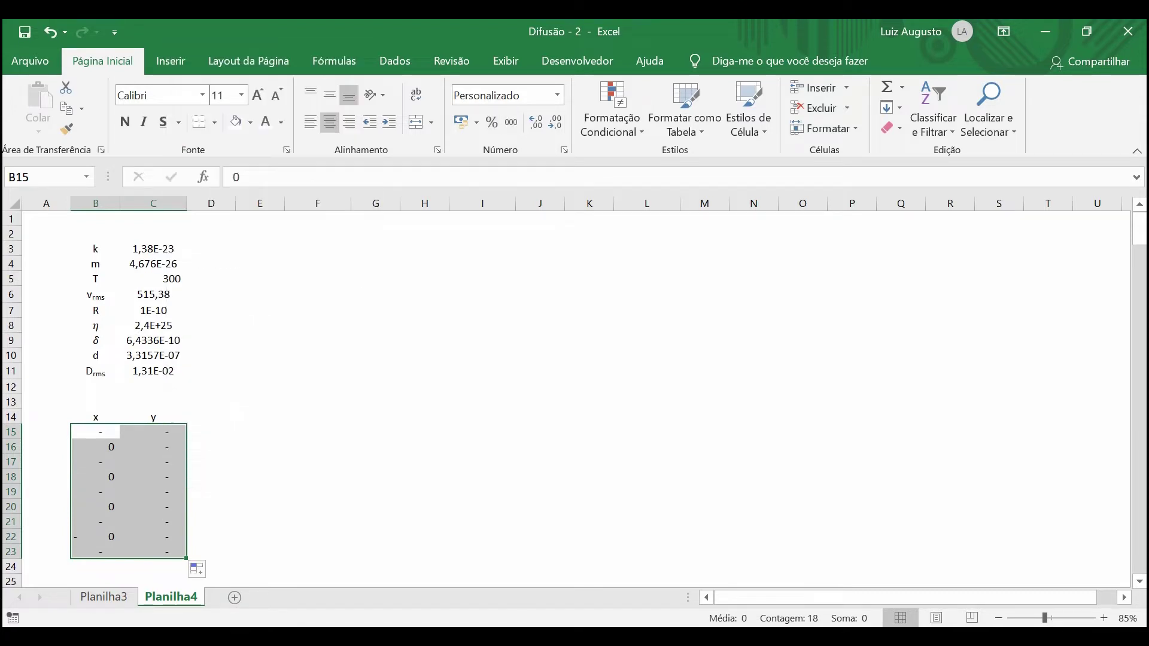
click(153, 491)
text(0)
key(Escape)
click(153, 447)
double_click(153, 446)
key(Escape)
drag(186, 455, 187, 559)
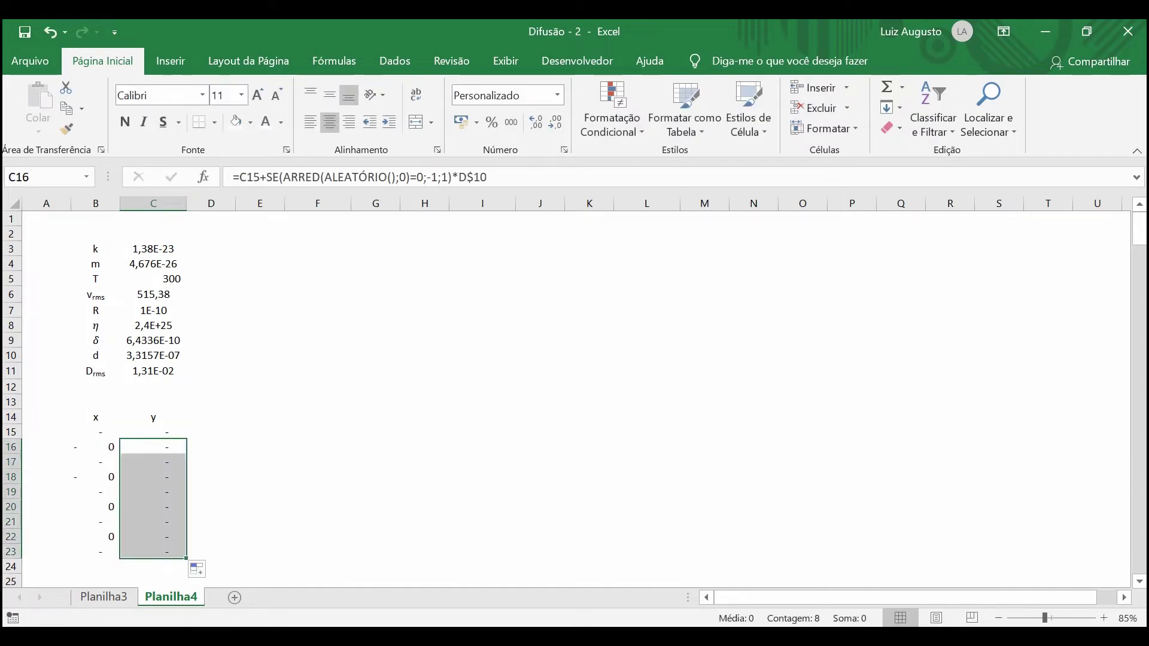
Step: Compare with the x formula, change C16's D$10 to C$10, and fill it down to C23
click(96, 447)
double_click(96, 447)
key(Escape)
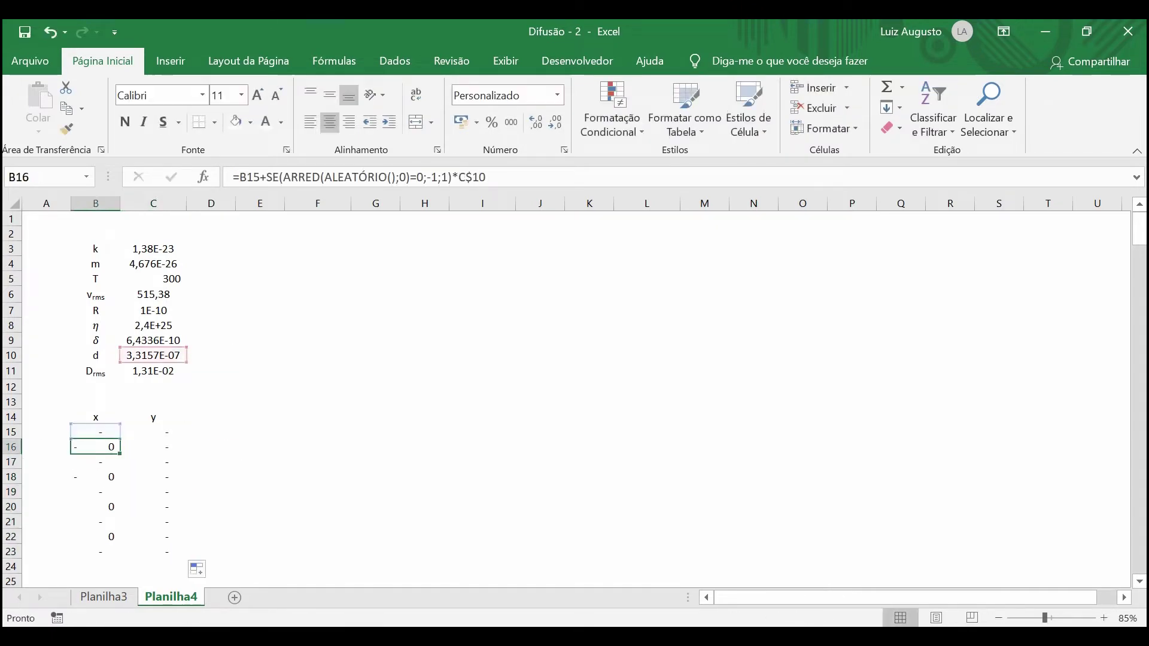
click(153, 431)
double_click(153, 446)
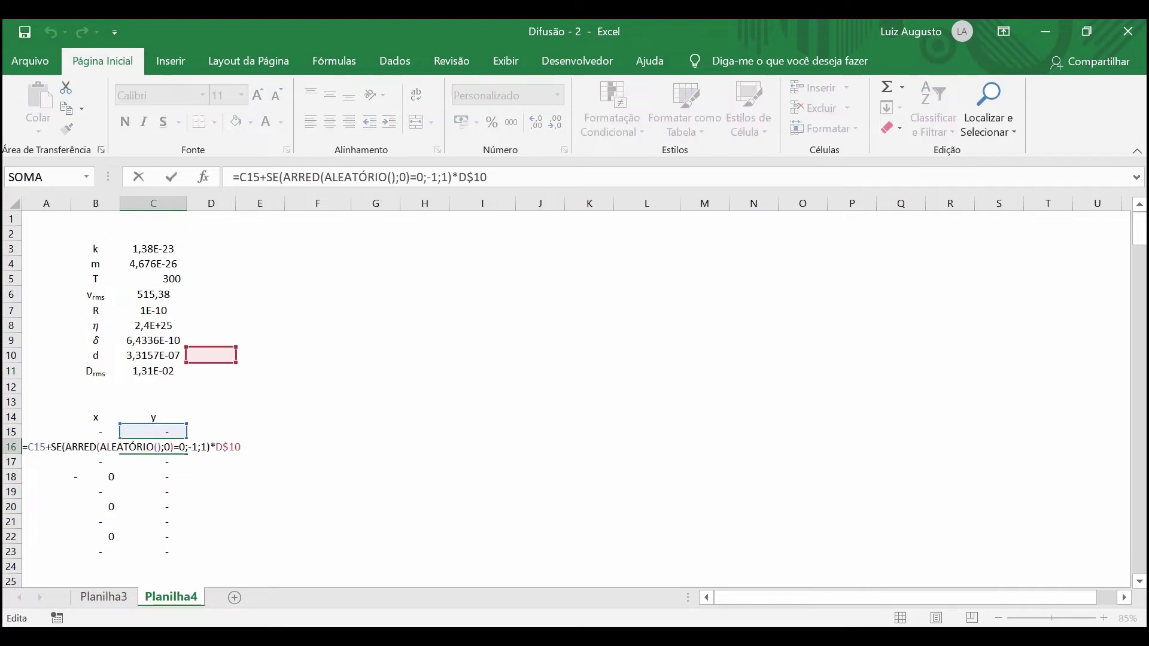
key(BackSpace)
key(BackSpace)
key(BackSpace)
text(C$10)
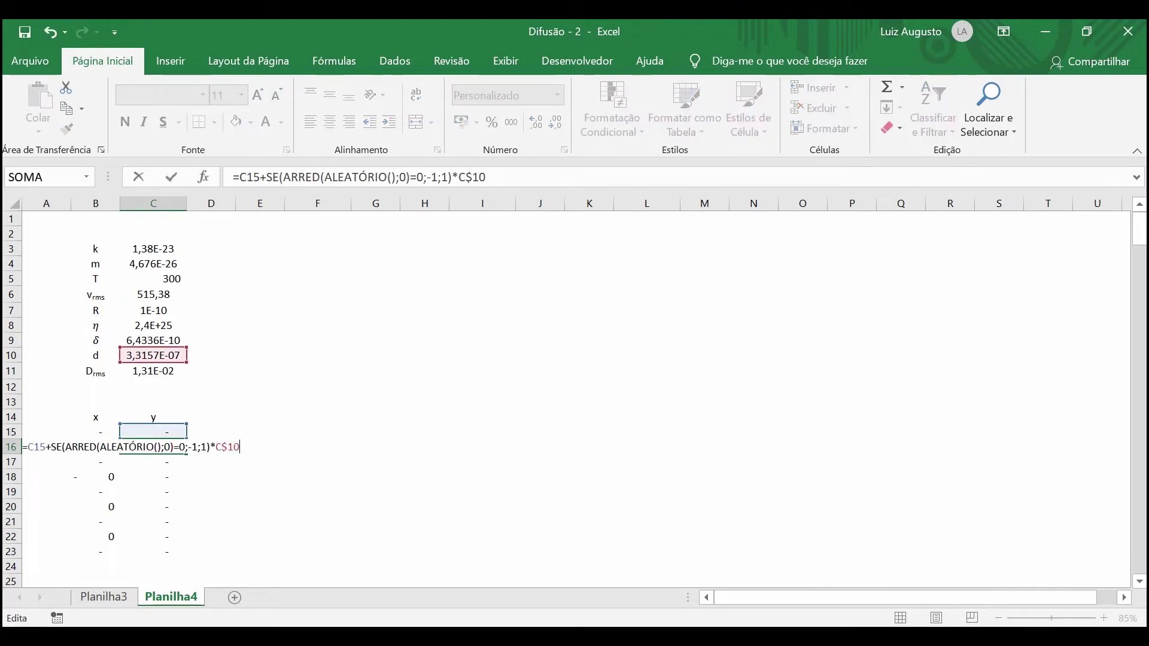
key(Return)
key(shift+Down)
key(shift+Down)
key(shift+Down)
key(ctrl+d)
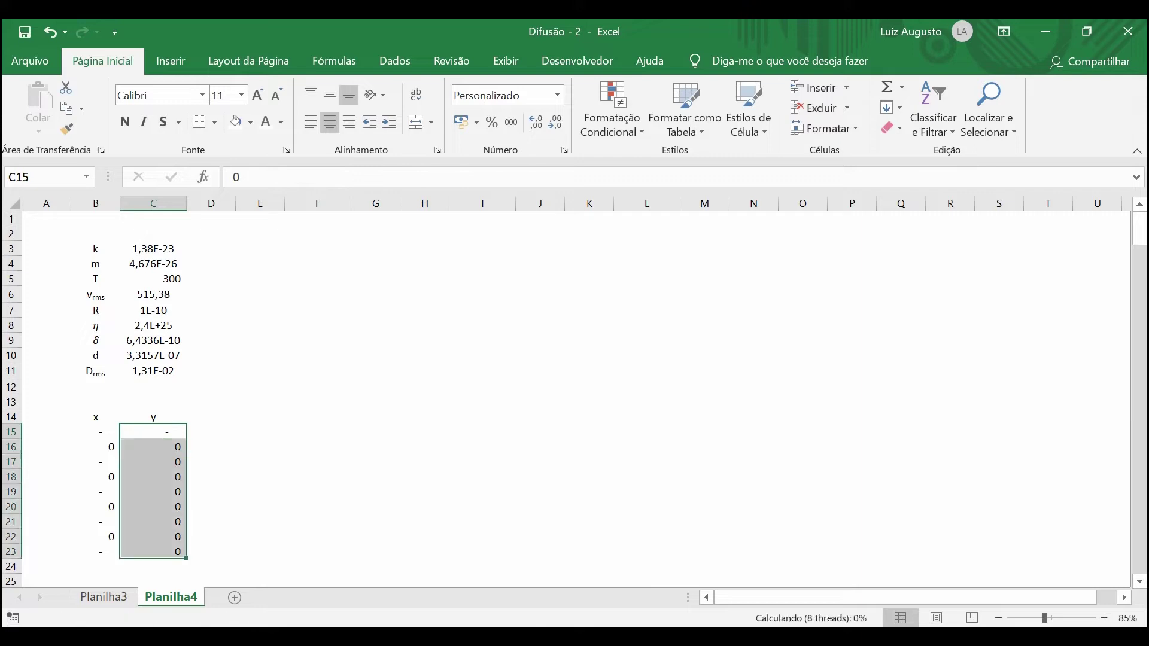
drag(96, 432, 153, 552)
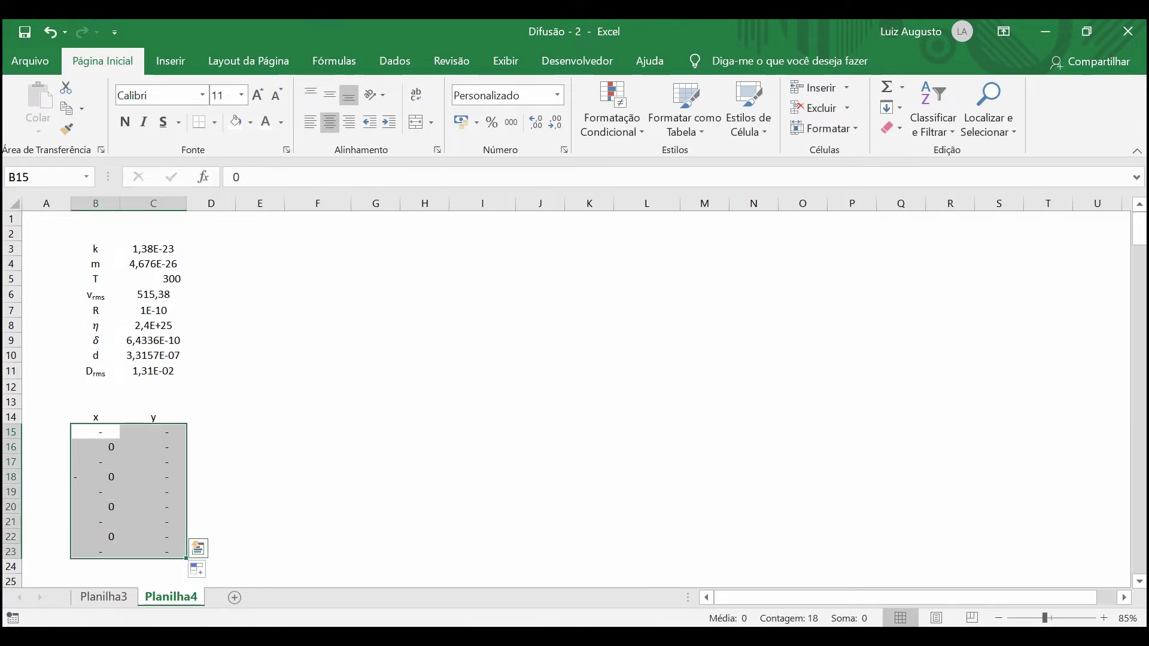
Step: Format B15:C23 as Científico with 5 decimal places
right_click(167, 519)
click(237, 437)
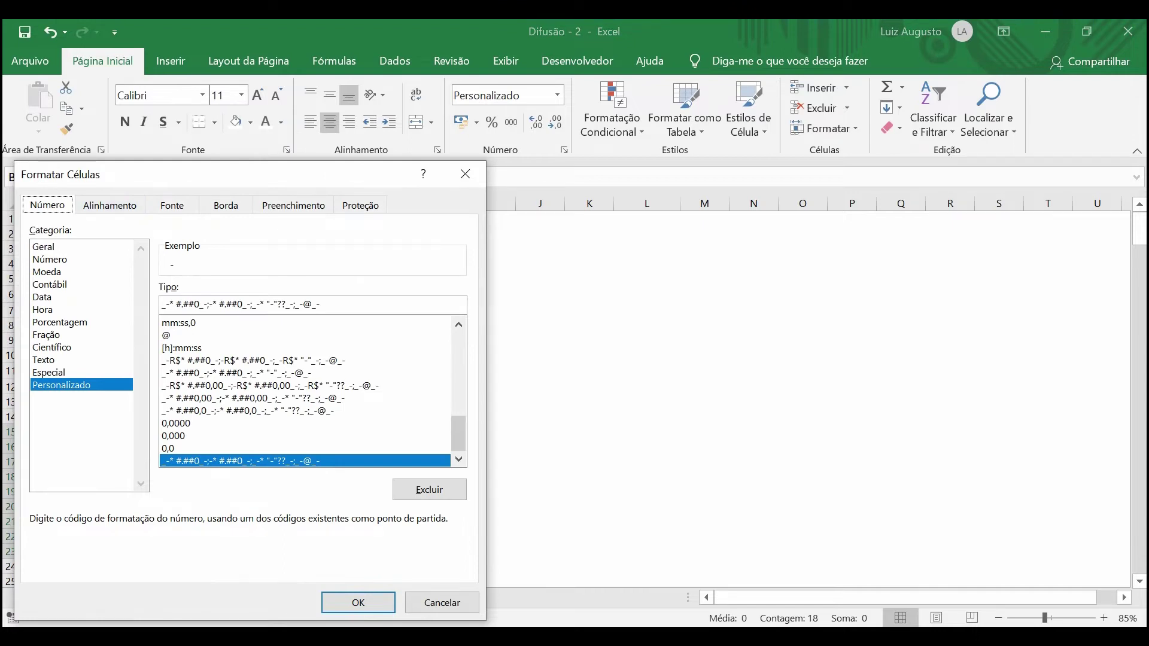
click(53, 347)
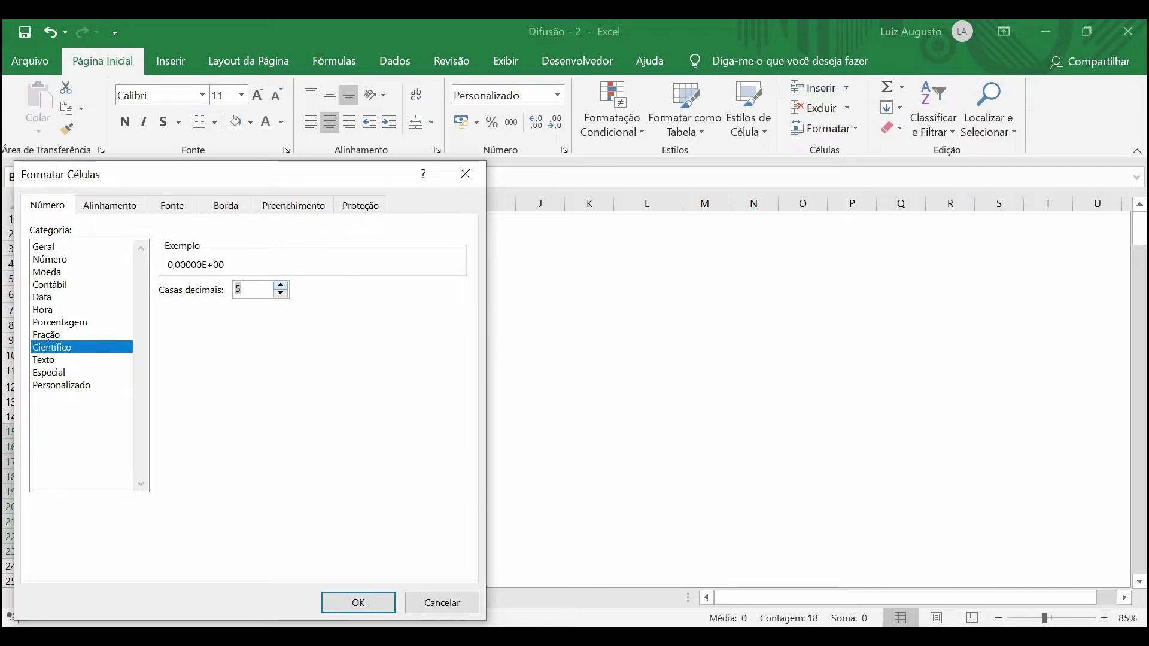
key(Return)
drag(338, 462, 338, 447)
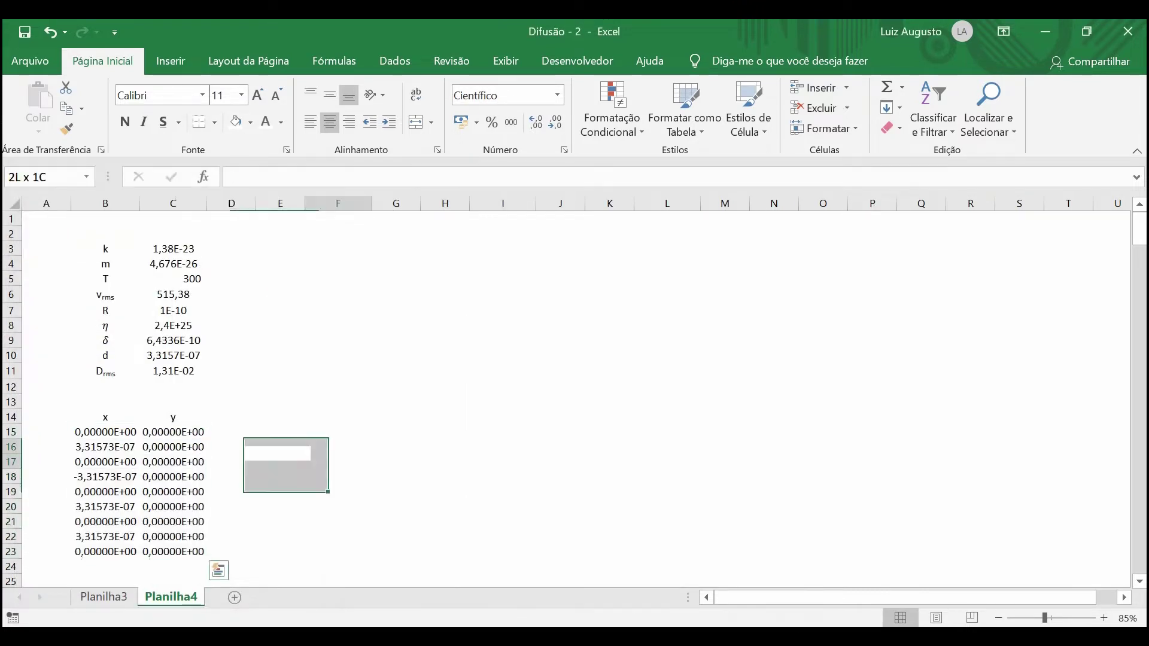
Step: Enter 0 as the starting value of the walk in row 15
click(173, 432)
text(0)
key(Return)
text(0)
Step: Copy B16's step formula into C16, point it at C10, and fill the y column down
click(105, 447)
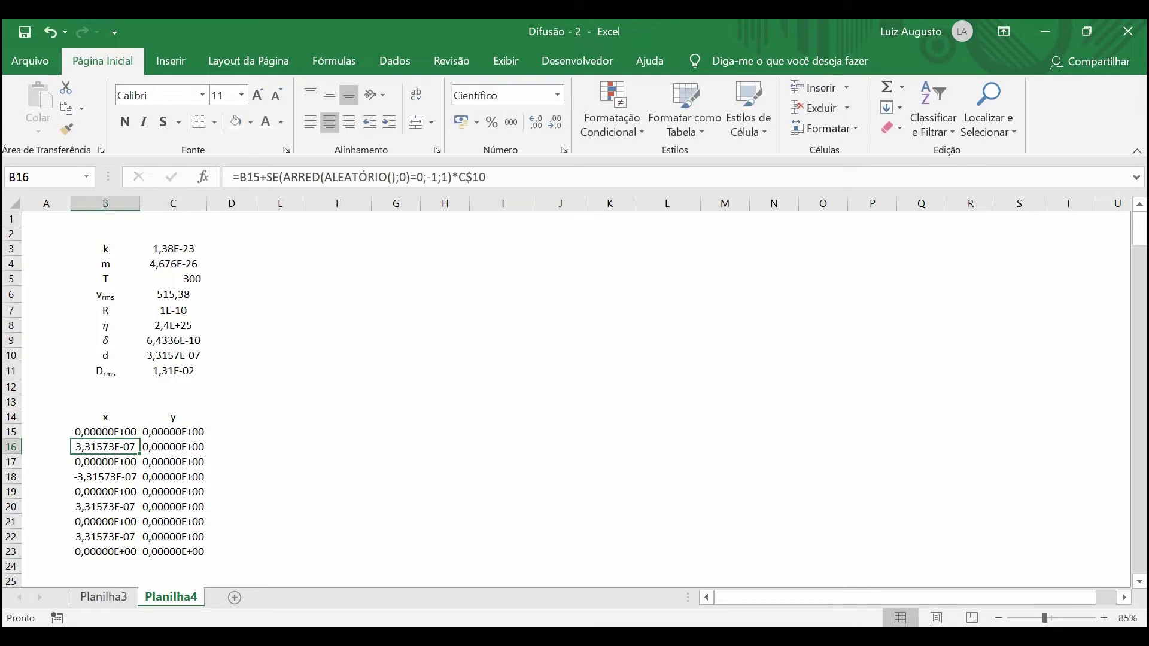
key(ctrl+c)
key(Right)
key(ctrl+v)
key(F2)
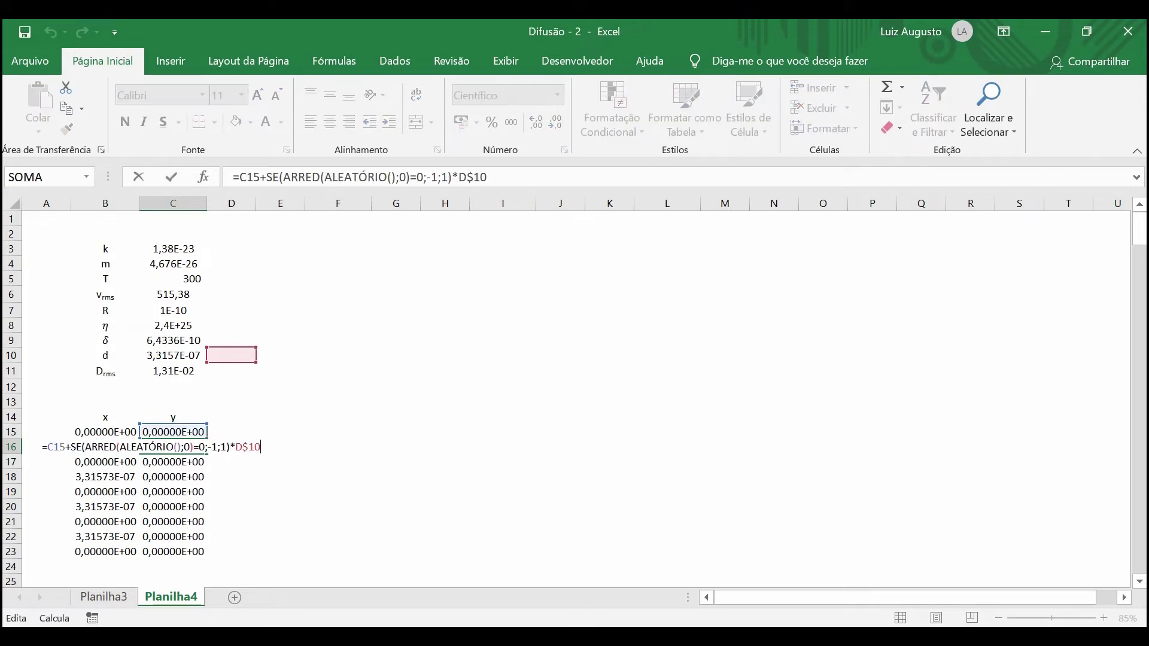
drag(231, 347, 173, 347)
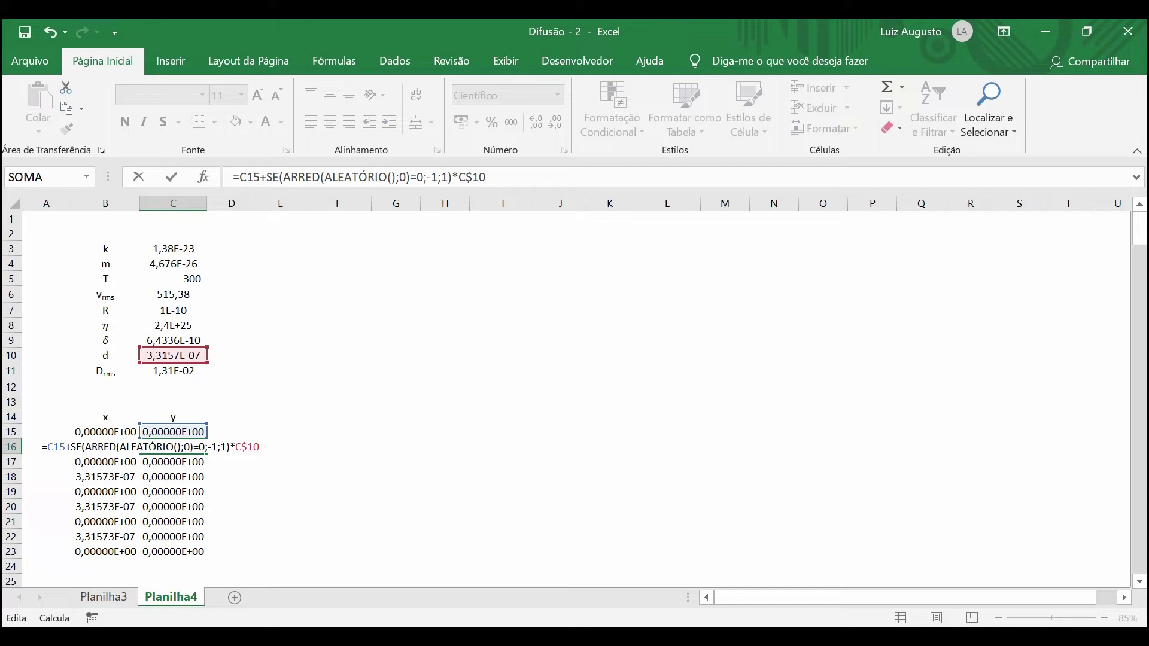
key(Return)
key(Up)
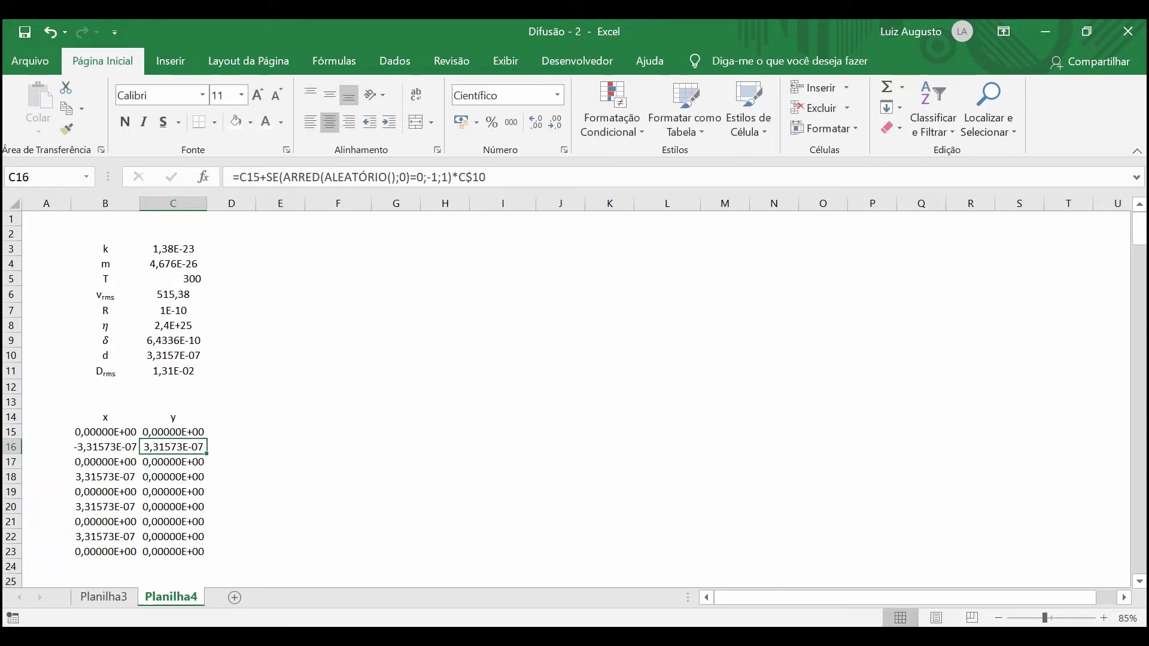
key(ctrl+shift+Down)
key(ctrl+v)
Step: Check the x step formula and fill it down the x column
key(Left)
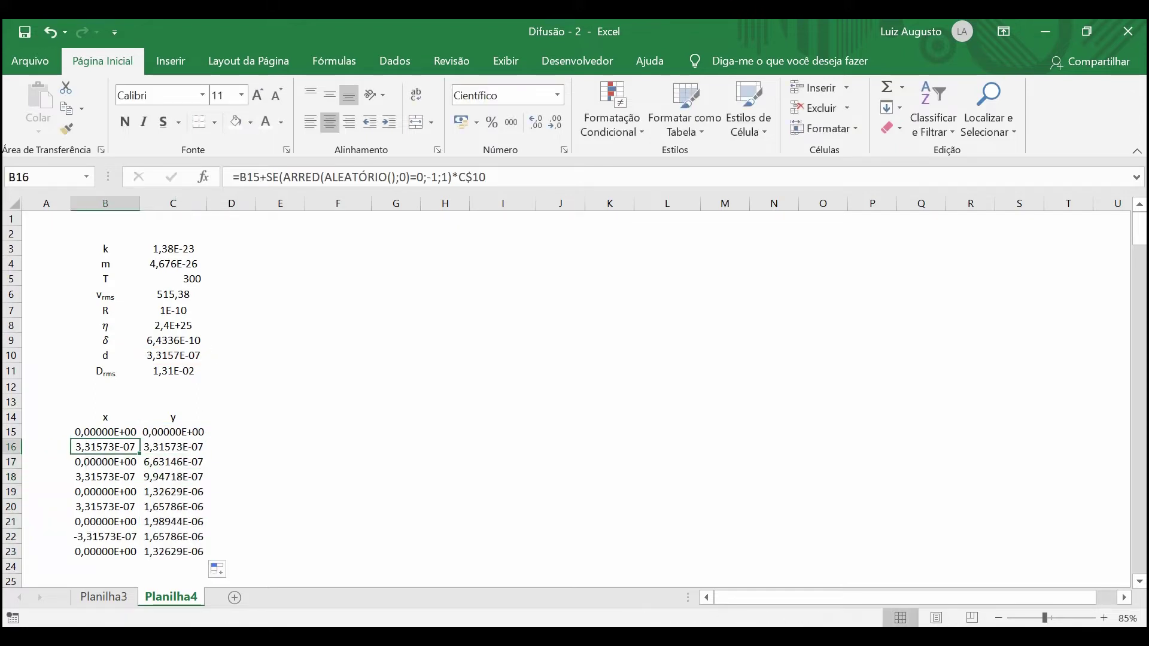
key(F2)
key(Escape)
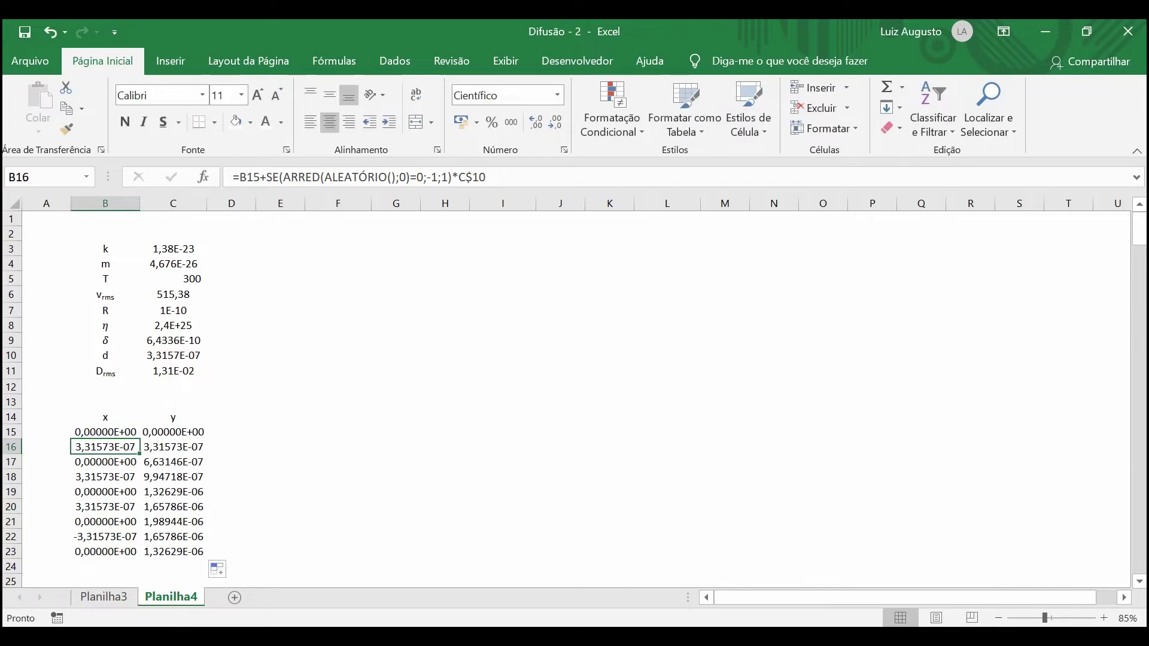
key(ctrl+shift+Down)
key(ctrl+v)
key(Down)
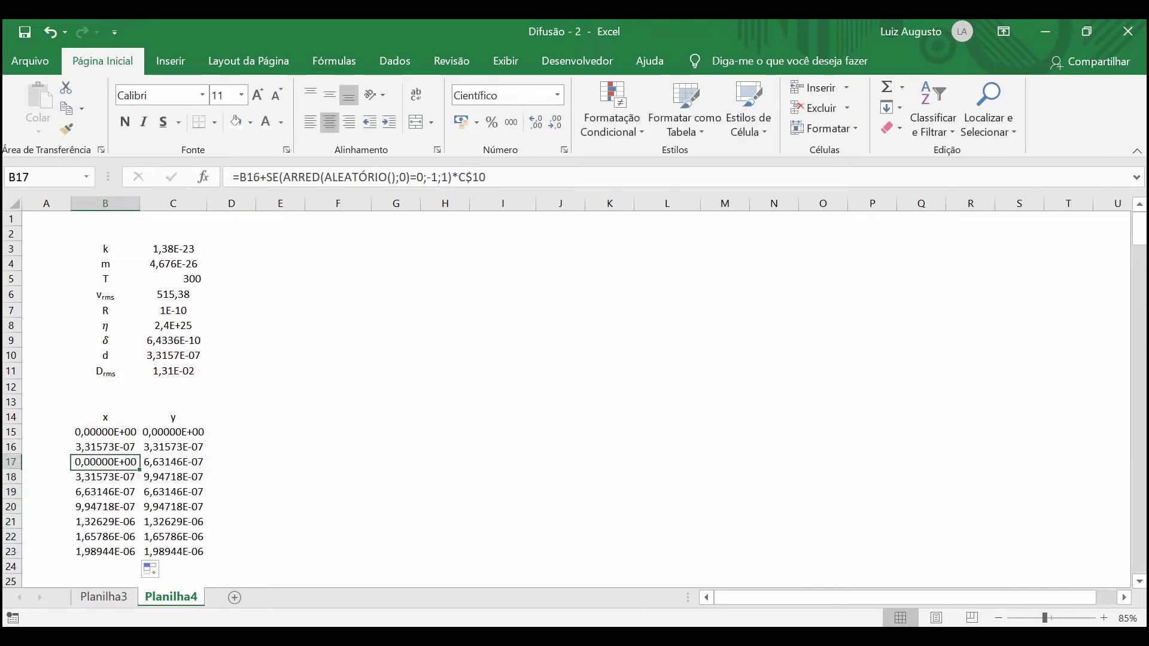
key(F2)
key(ctrl+Return)
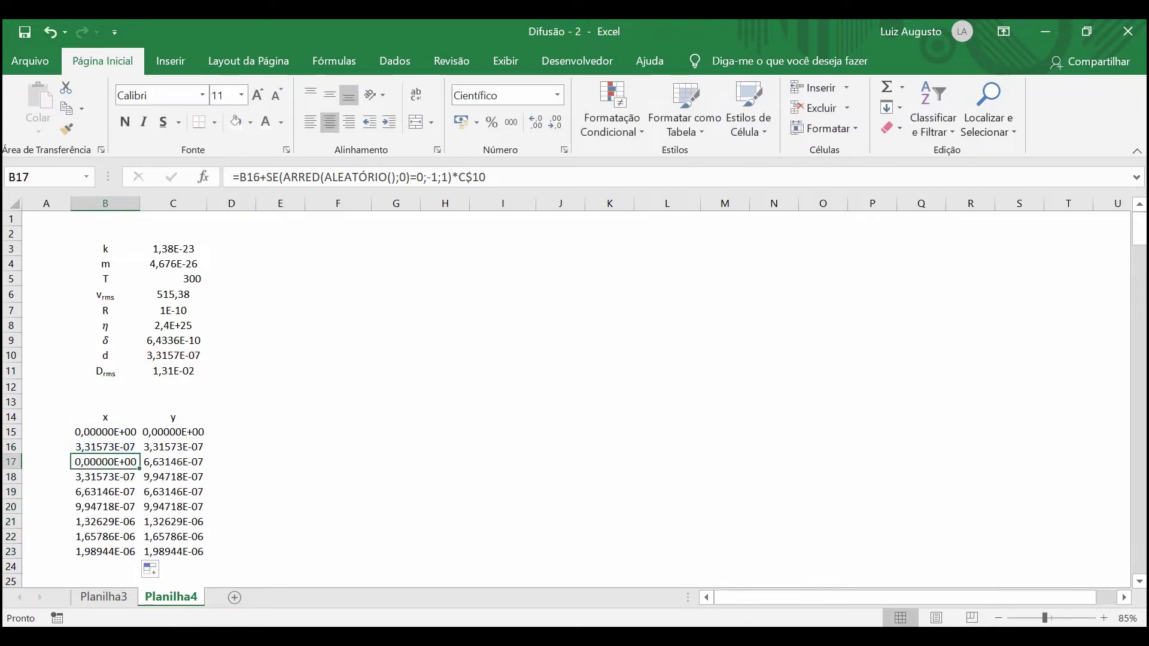
Step: Reduce the x and y values to two decimals with Diminuir Casas Decimais
scroll(138, 419, down, 1)
scroll(137, 419, up, 1)
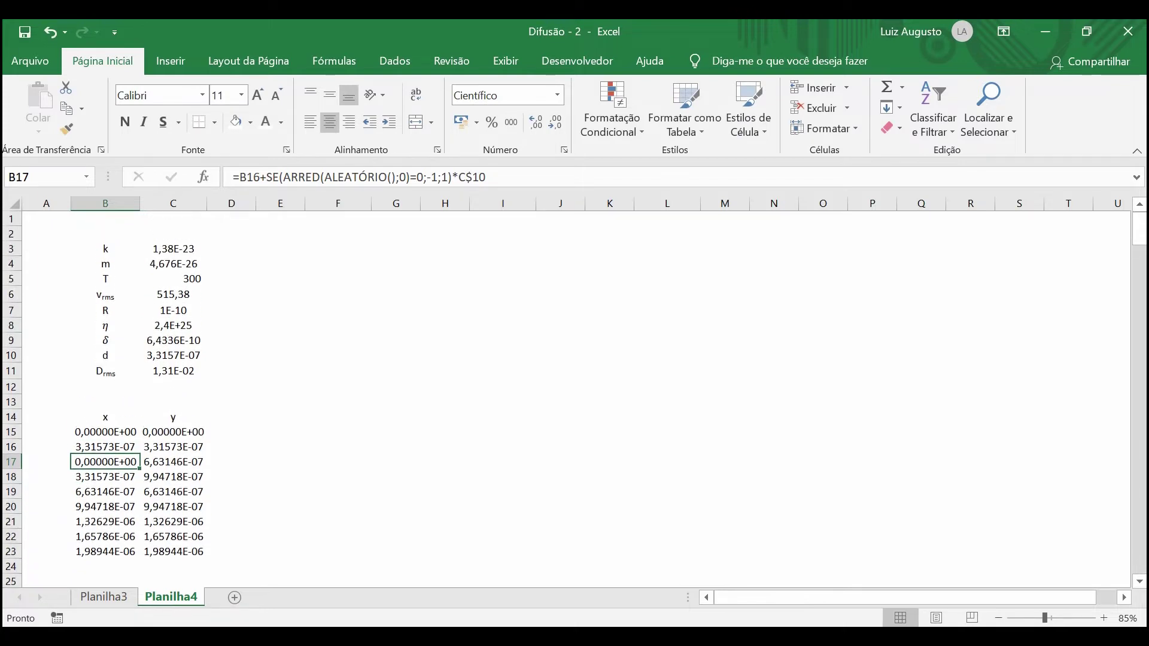
drag(173, 551, 105, 431)
click(555, 122)
click(556, 122)
click(555, 122)
Step: Extend the x and y walk formulas down to row 173
scroll(137, 419, down, 2)
drag(174, 505, 174, 519)
mouse_move(106, 459)
mouse_down()
mouse_move(174, 459)
mouse_move(206, 570)
mouse_up()
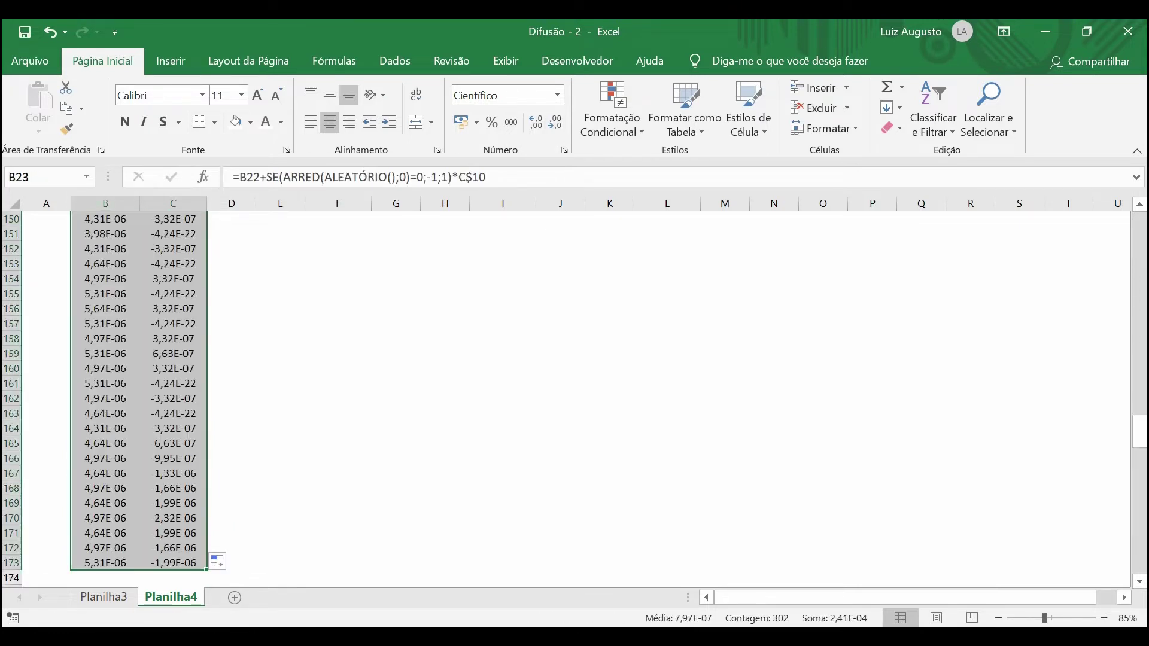
scroll(574, 395, up, 10)
scroll(574, 395, up, 15)
scroll(575, 395, up, 8)
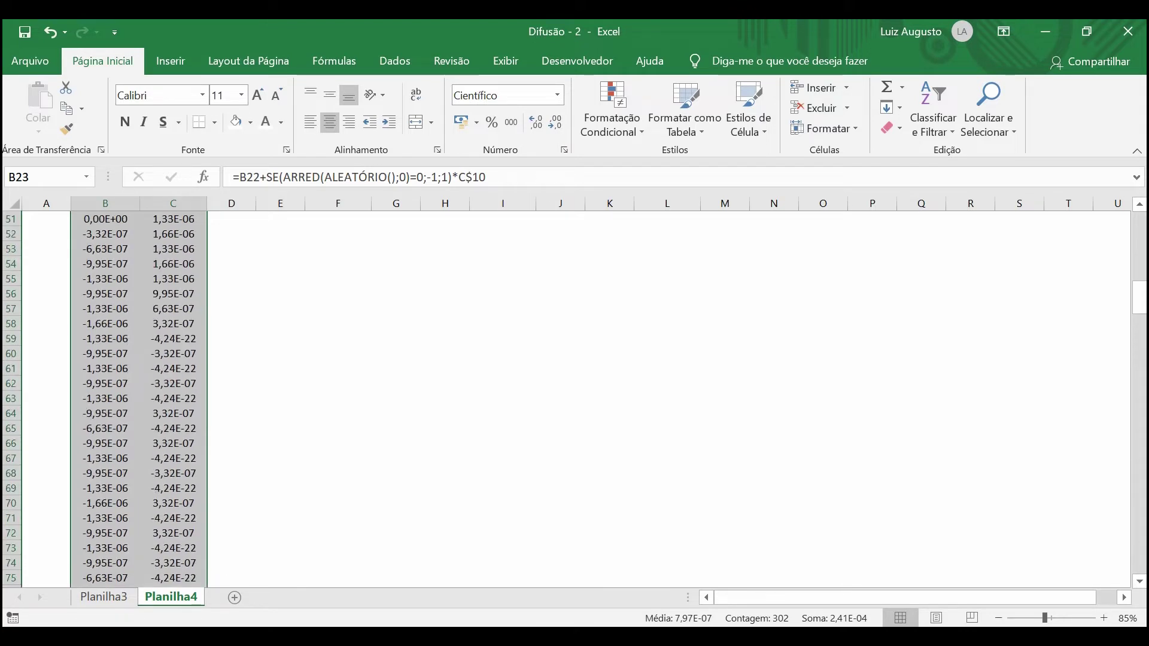
scroll(574, 395, up, 13)
Step: Insert a line chart of the x and y data to row 173, then delete it
drag(106, 233, 173, 234)
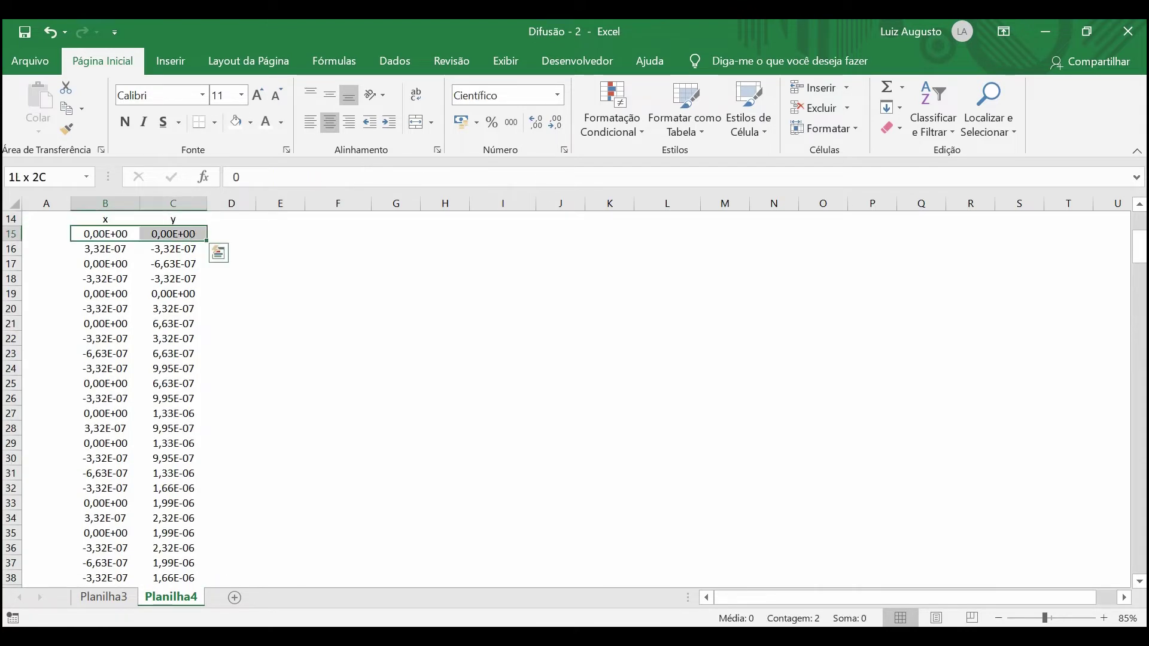
key(ctrl+shift+Down)
click(170, 61)
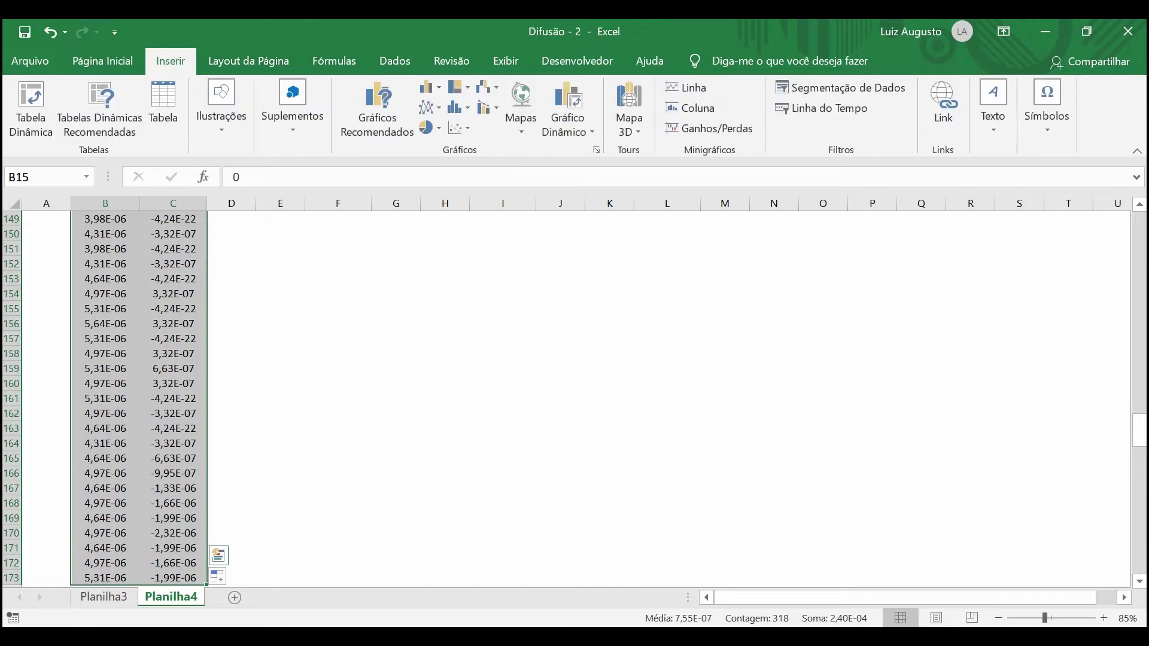
click(430, 127)
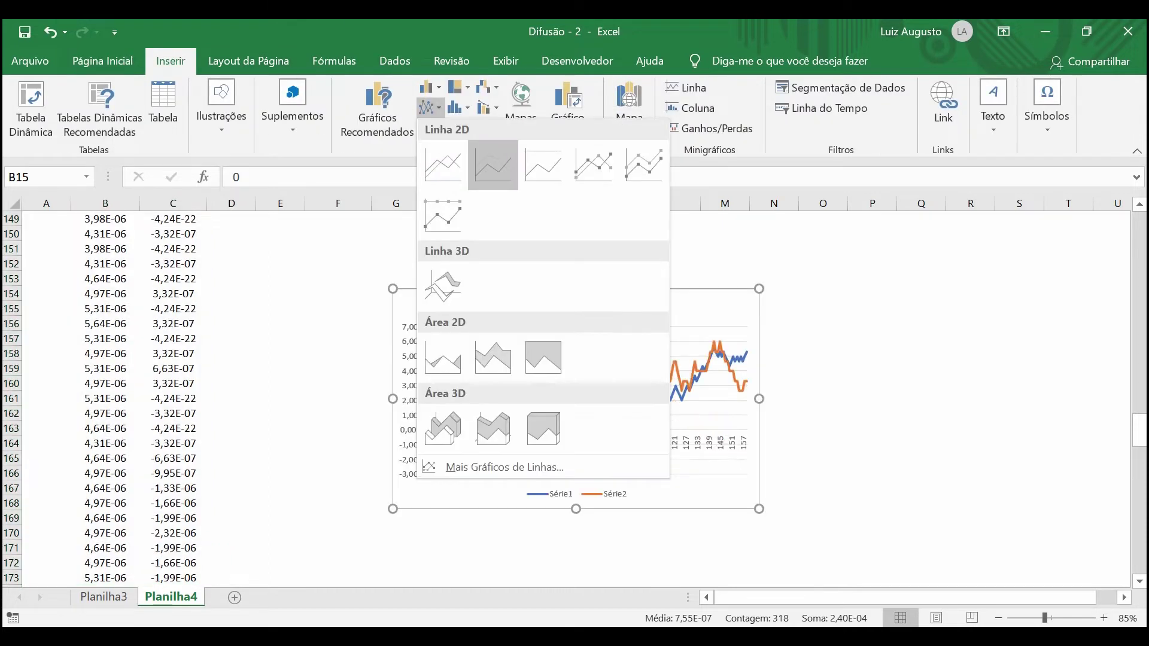
click(487, 168)
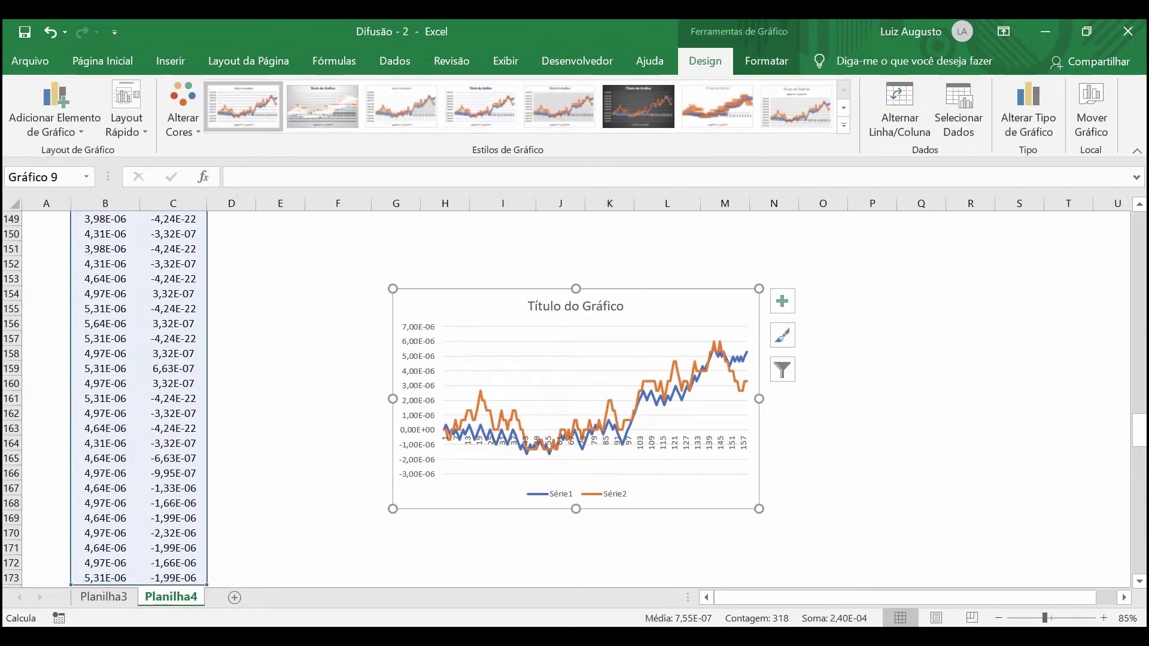
key(Delete)
Step: Preview the Dispersão chart types without inserting one, then scroll through the data
click(170, 61)
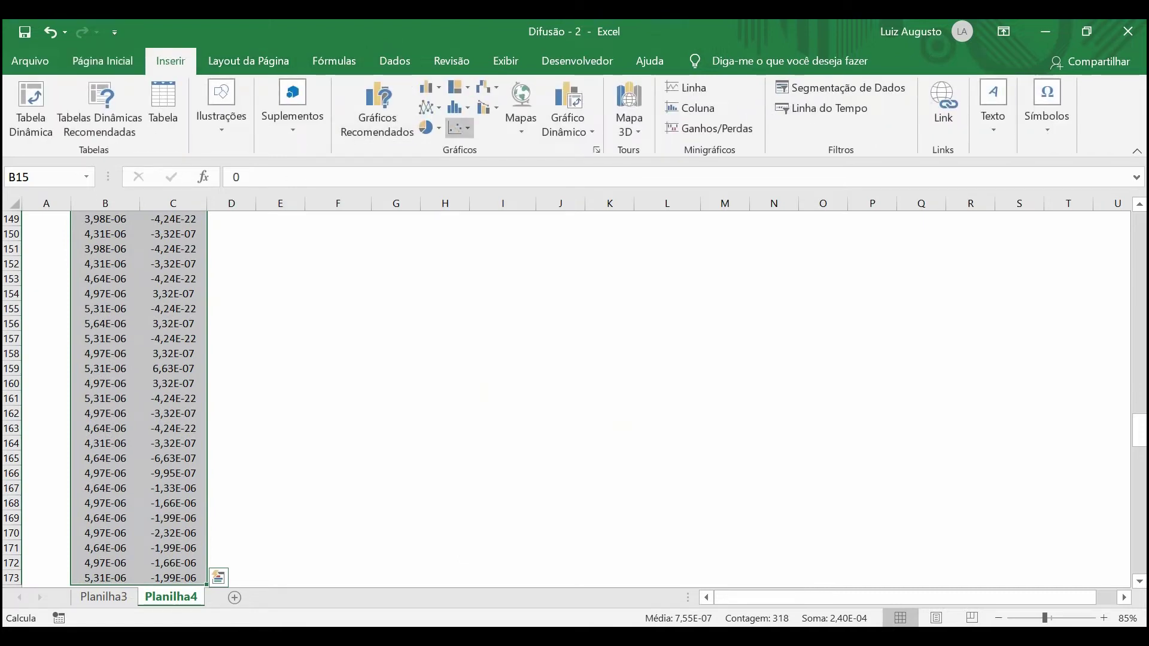
click(459, 128)
click(521, 186)
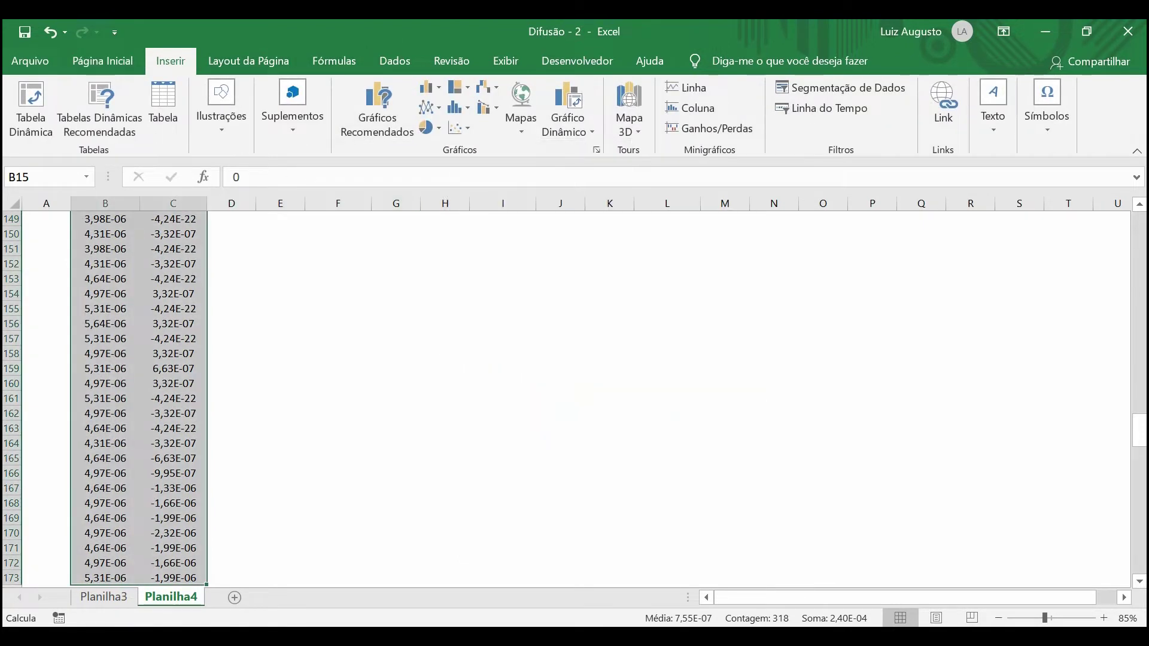
scroll(575, 395, up, 15)
scroll(575, 395, up, 15)
scroll(574, 395, up, 15)
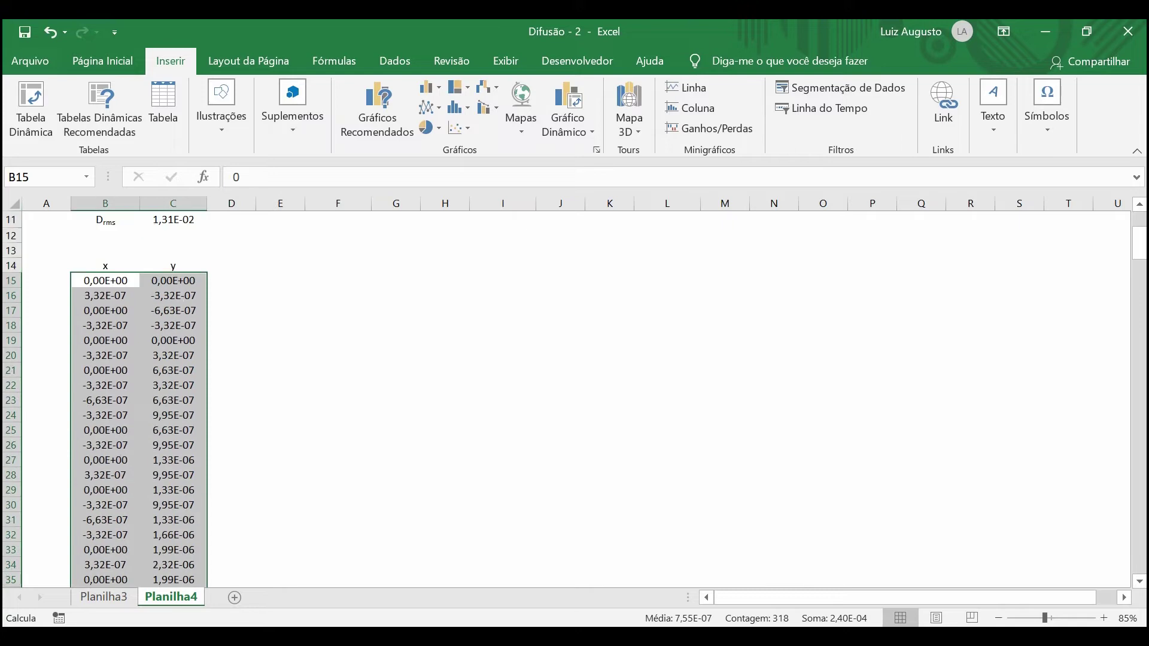
scroll(575, 395, up, 5)
scroll(575, 395, down, 9)
scroll(574, 395, down, 9)
scroll(574, 395, down, 9)
scroll(575, 395, down, 9)
scroll(575, 395, up, 9)
scroll(575, 395, up, 9)
scroll(575, 395, up, 9)
Step: Copy columns B:C into columns E:F
scroll(574, 395, up, 9)
drag(667, 462, 610, 447)
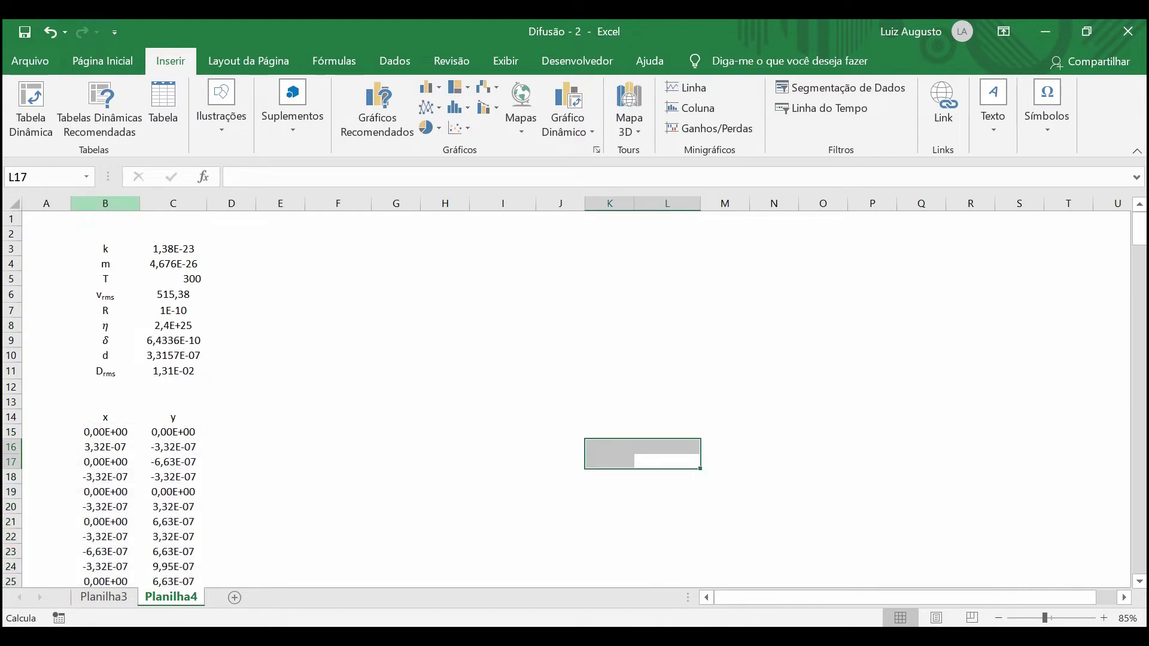
drag(105, 203, 173, 203)
key(ctrl+c)
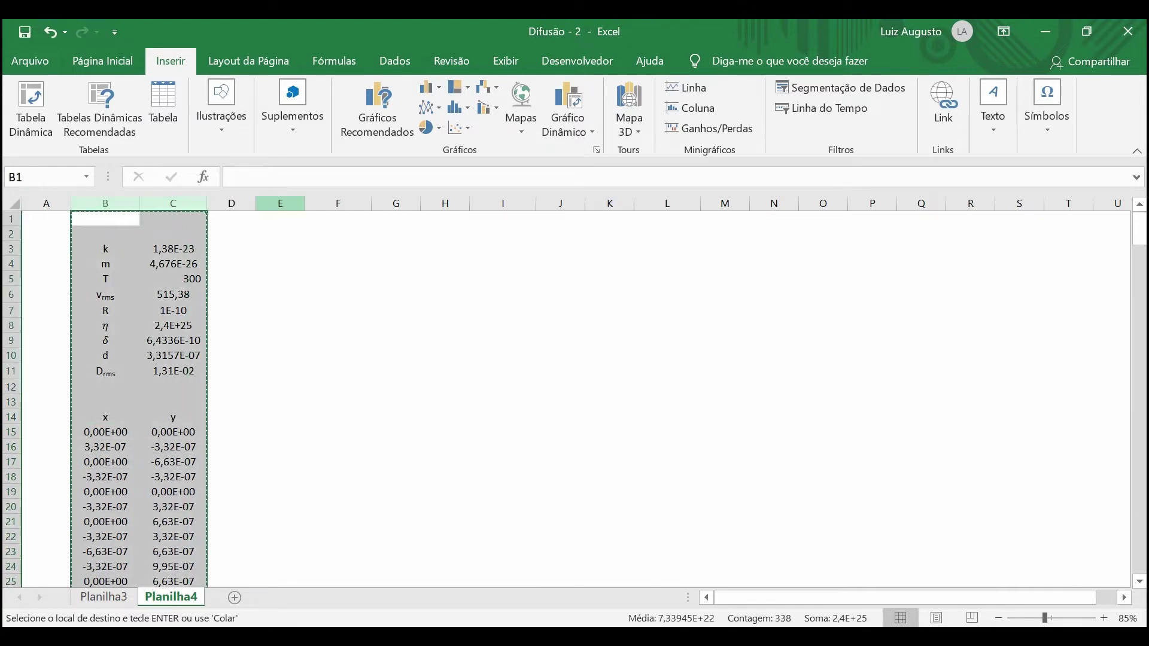
key(ctrl+v)
click(465, 203)
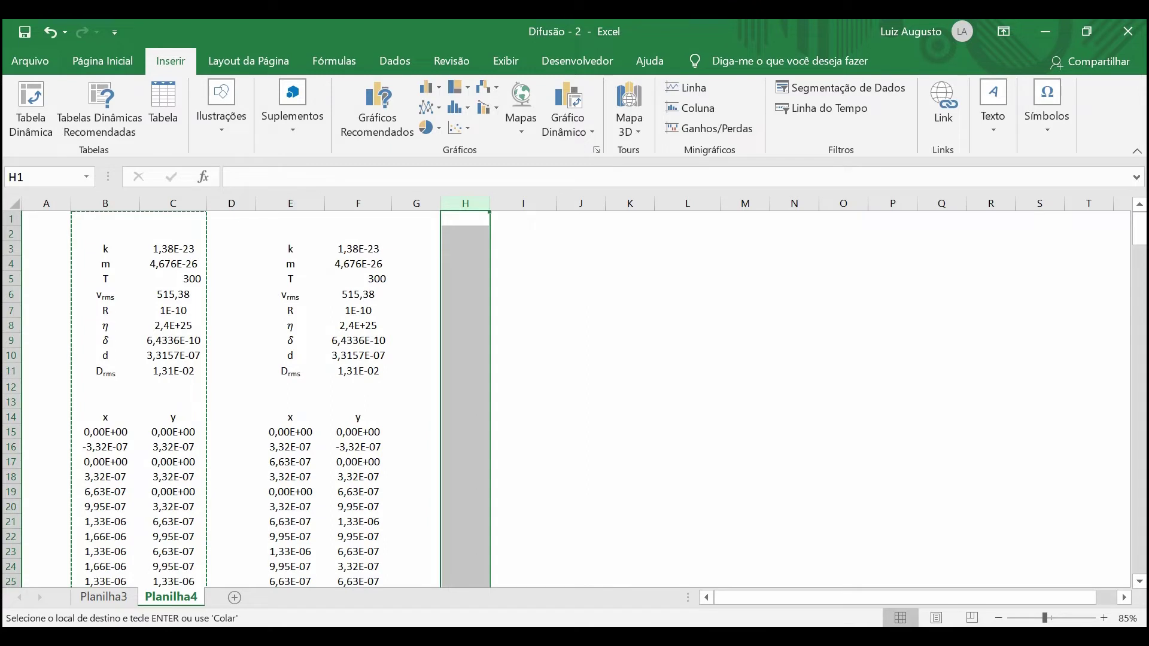
key(ctrl+v)
key(ctrl+z)
Step: Set the second block's temperature F5 to =10*C5
click(358, 279)
text(=1)
key(Left)
key(Left)
key(Left)
key(Return)
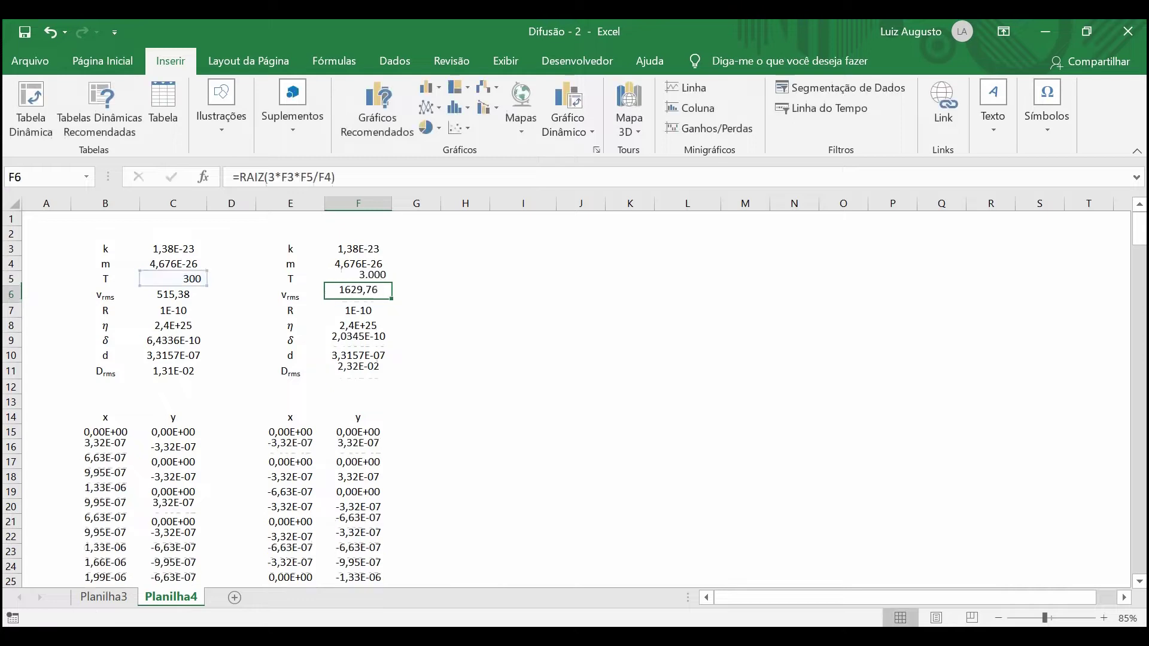
Step: Copy columns E:F into H:I, then into K:L
drag(291, 203, 358, 203)
key(ctrl+c)
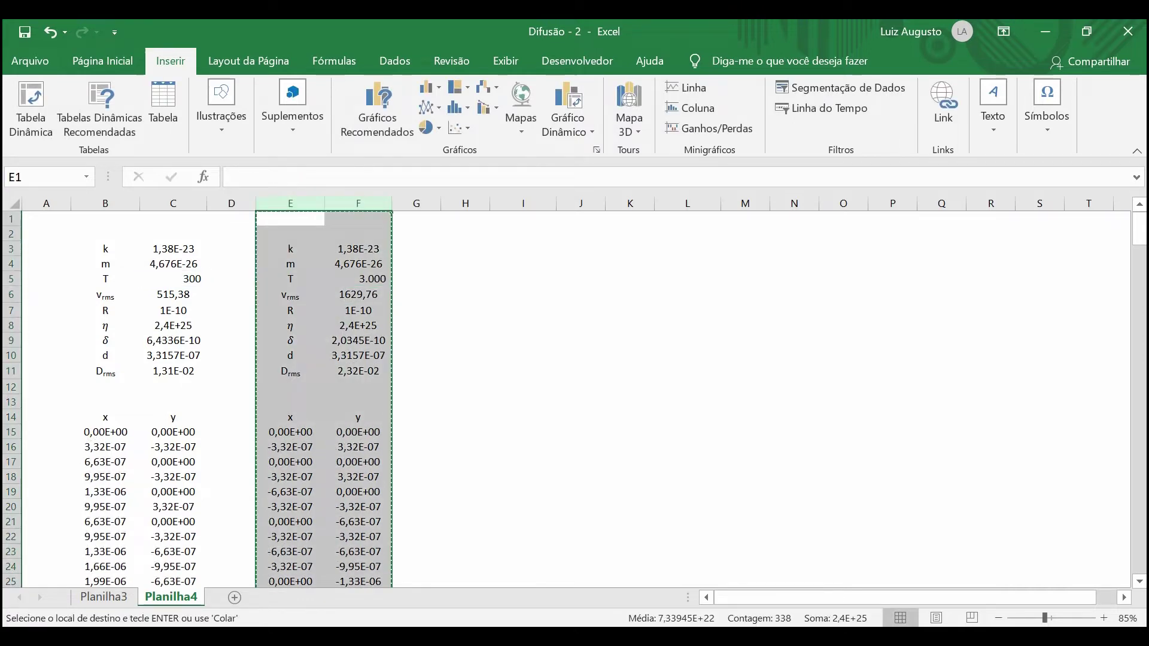
click(465, 203)
key(ctrl+v)
click(651, 203)
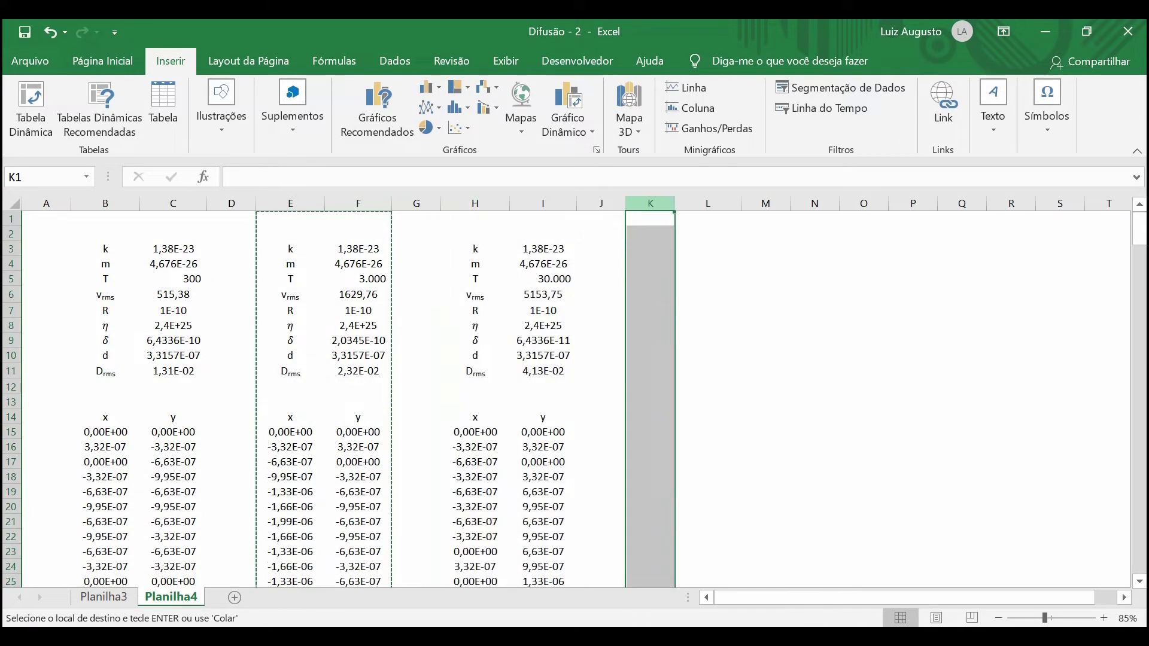
key(ctrl+v)
Step: Check the temperature cell C5 and the mass formula in L4
click(173, 279)
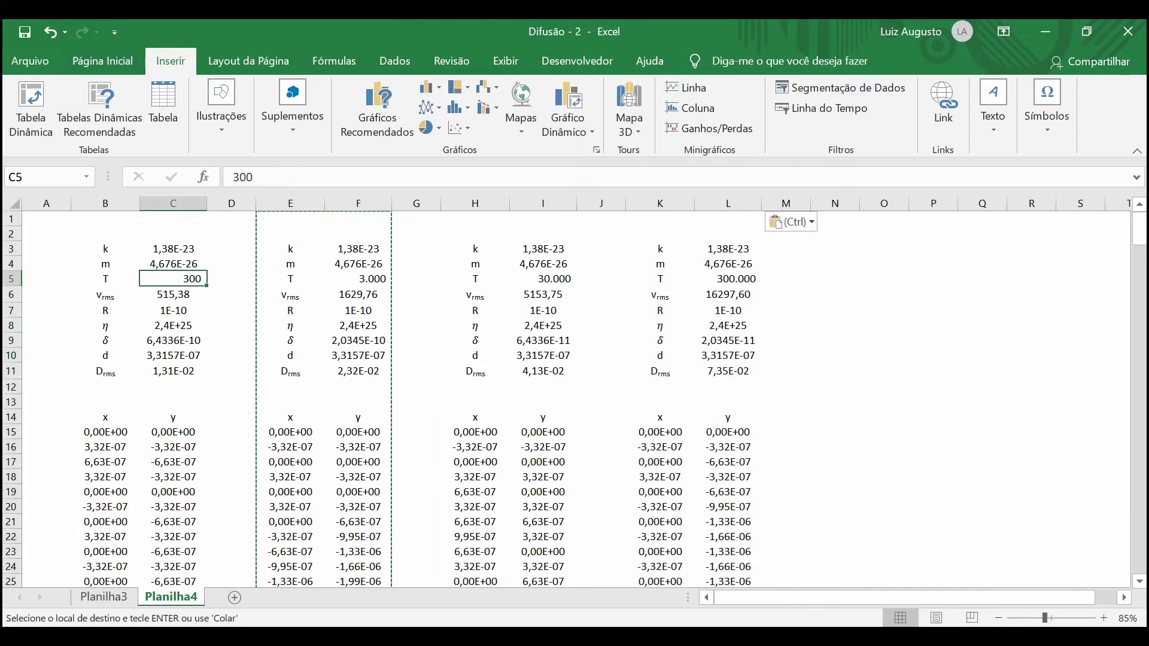
click(835, 340)
click(179, 278)
click(727, 263)
Step: Inspect the step formulas in K18 and F18 without changing them
key(Escape)
scroll(574, 395, down, 7)
scroll(574, 395, up, 6)
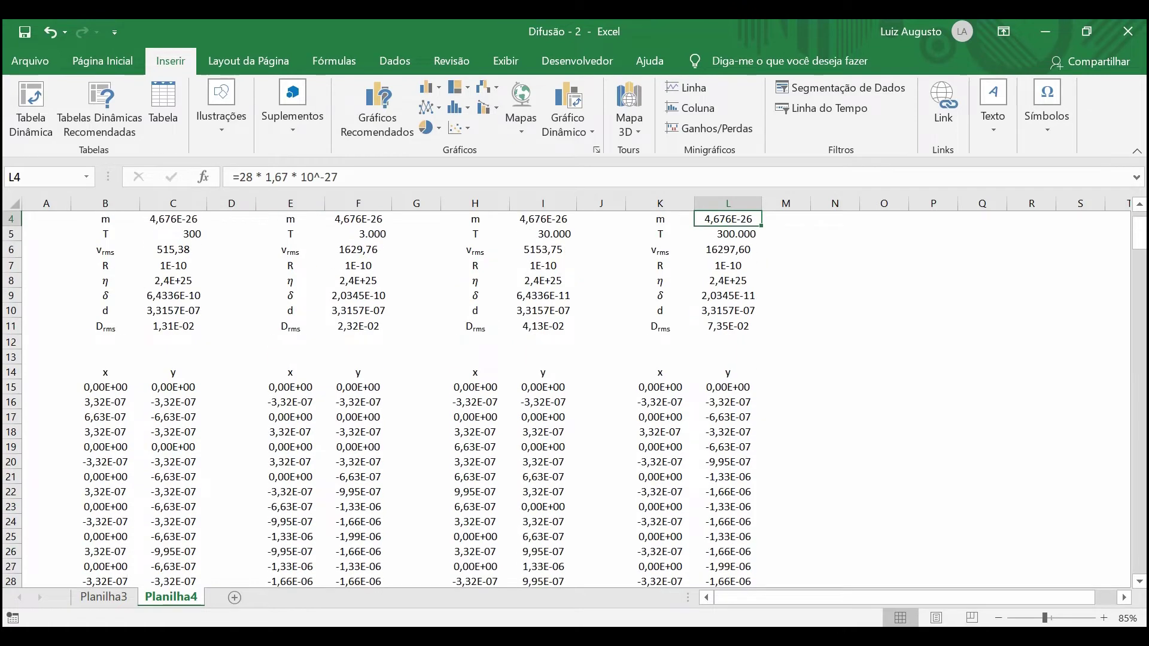
double_click(660, 432)
key(Escape)
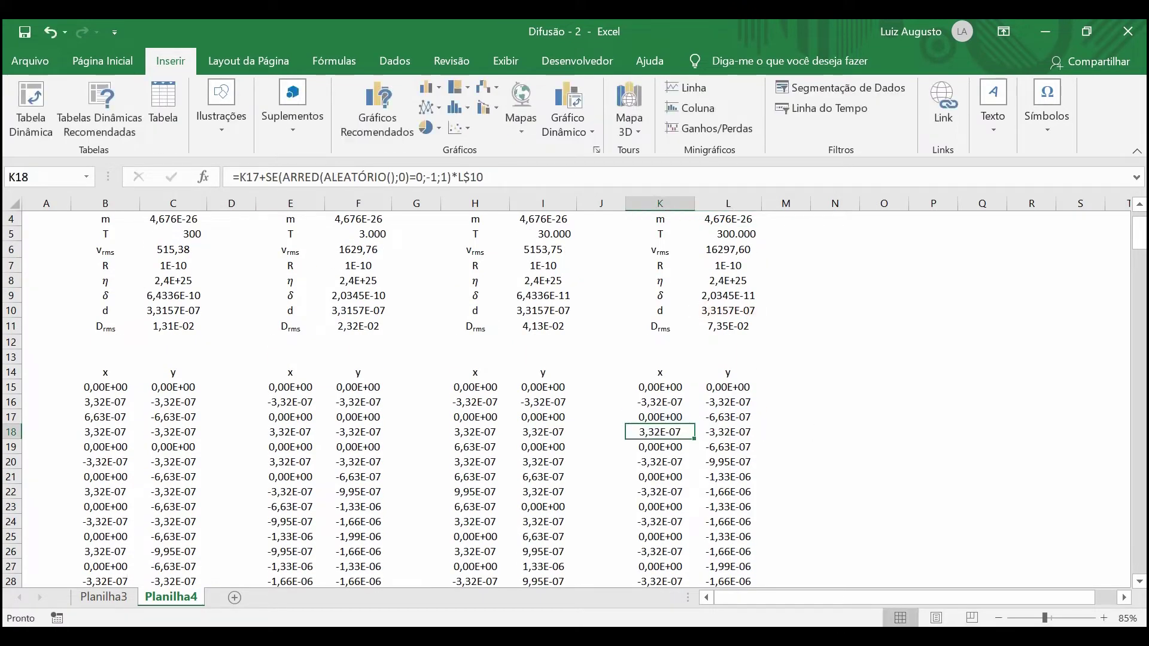
key(F2)
key(Escape)
key(Left)
key(Left)
key(F2)
key(Escape)
key(Left)
key(Left)
key(Left)
key(F2)
key(Escape)
key(Left)
scroll(575, 401, up, 1)
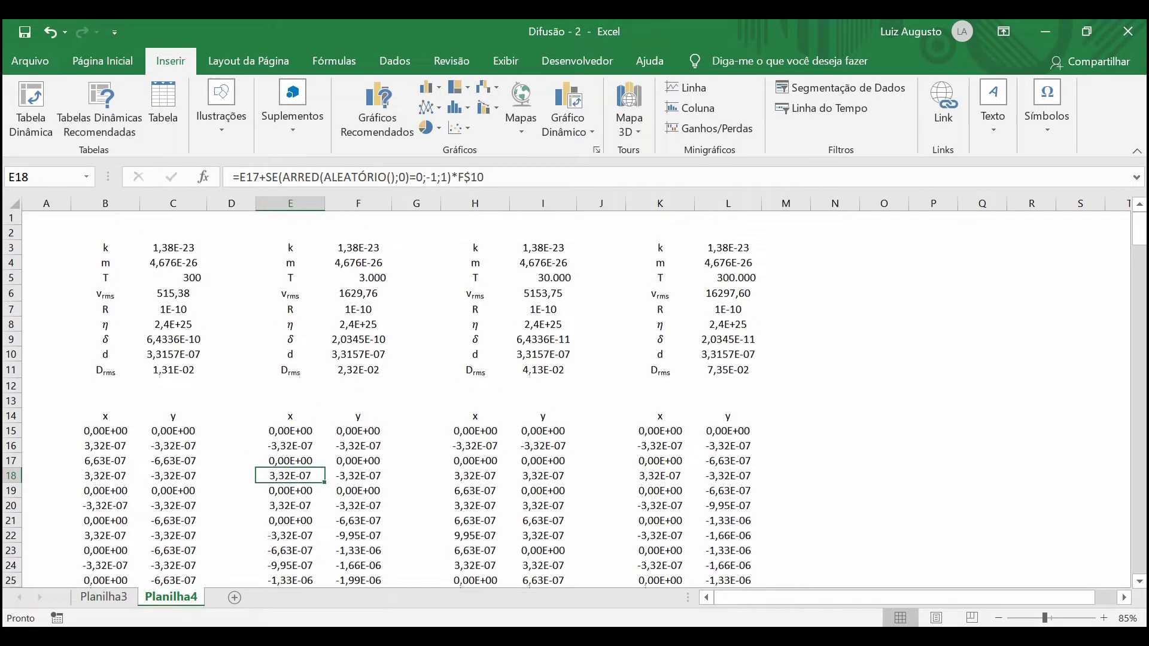
Step: Select B15:C173 and show the Linha chart choices
click(106, 431)
key(shift+Right)
key(ctrl+shift+Down)
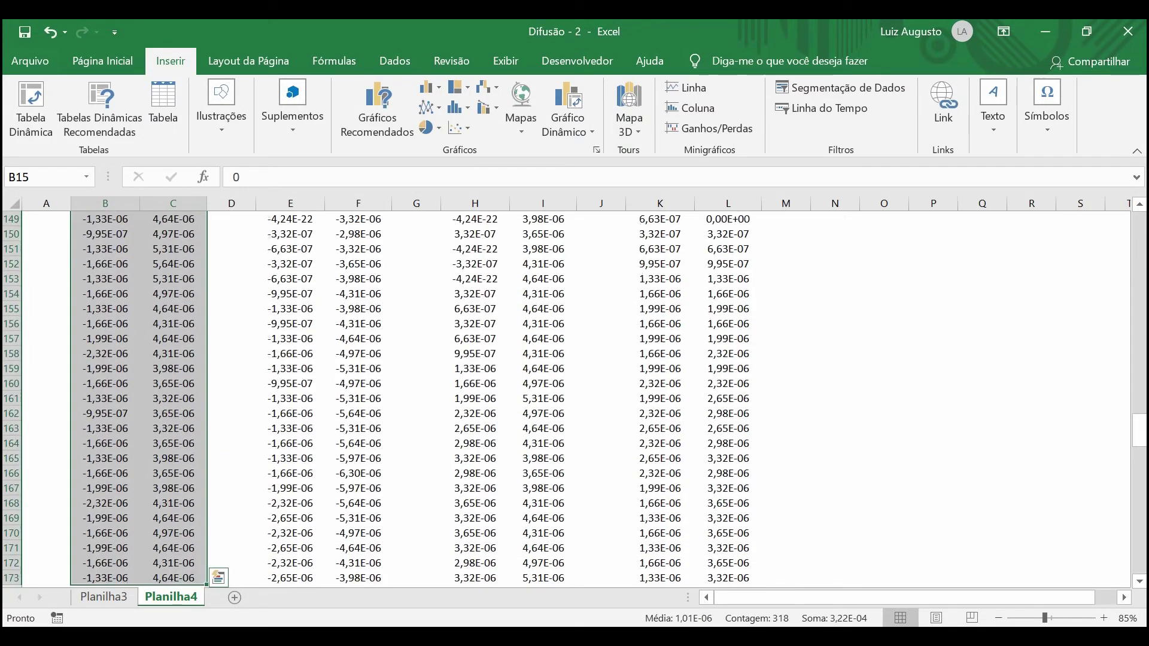
click(429, 107)
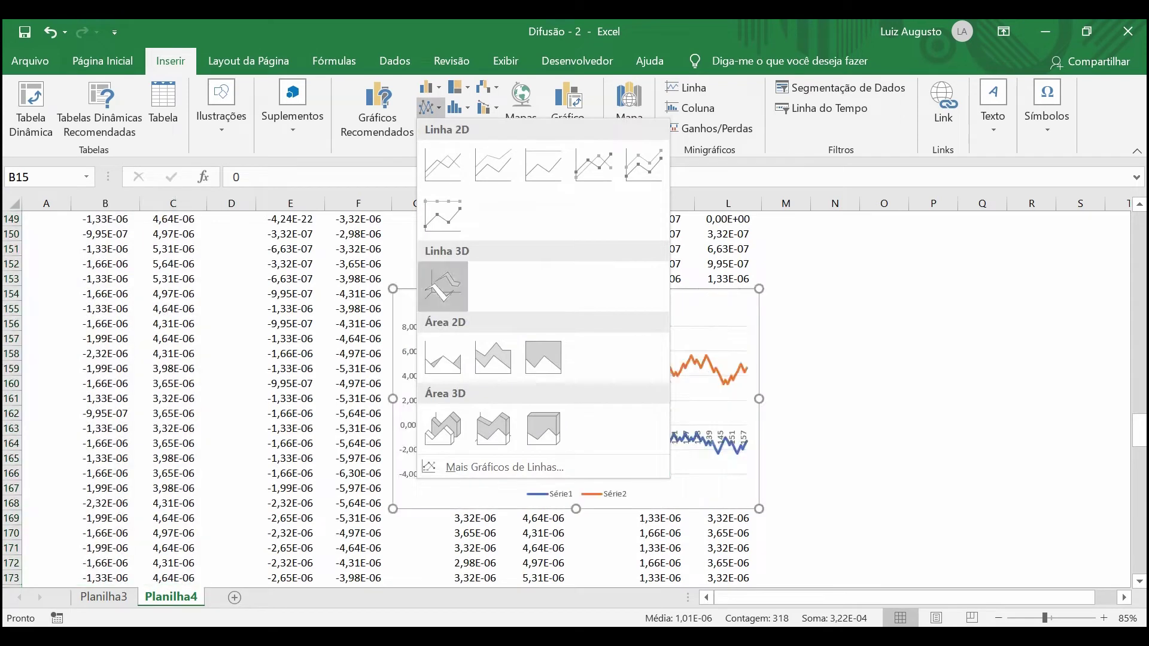
Step: Insert a Dispersão com Linhas Retas chart of the first walk
key(Escape)
click(459, 128)
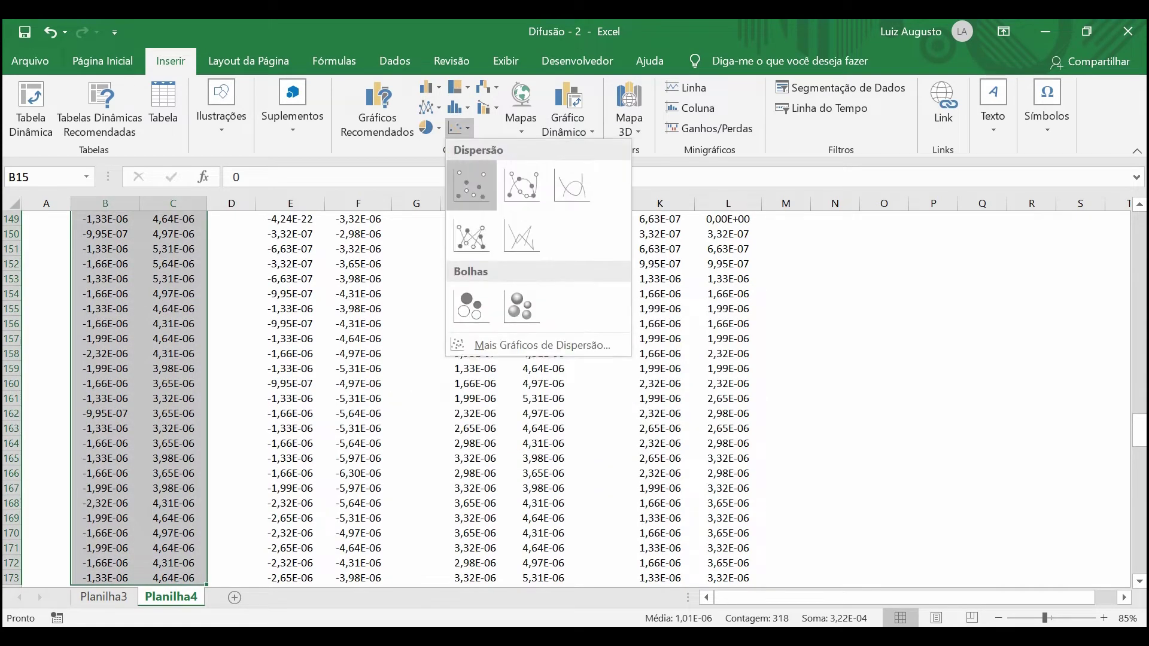
click(523, 235)
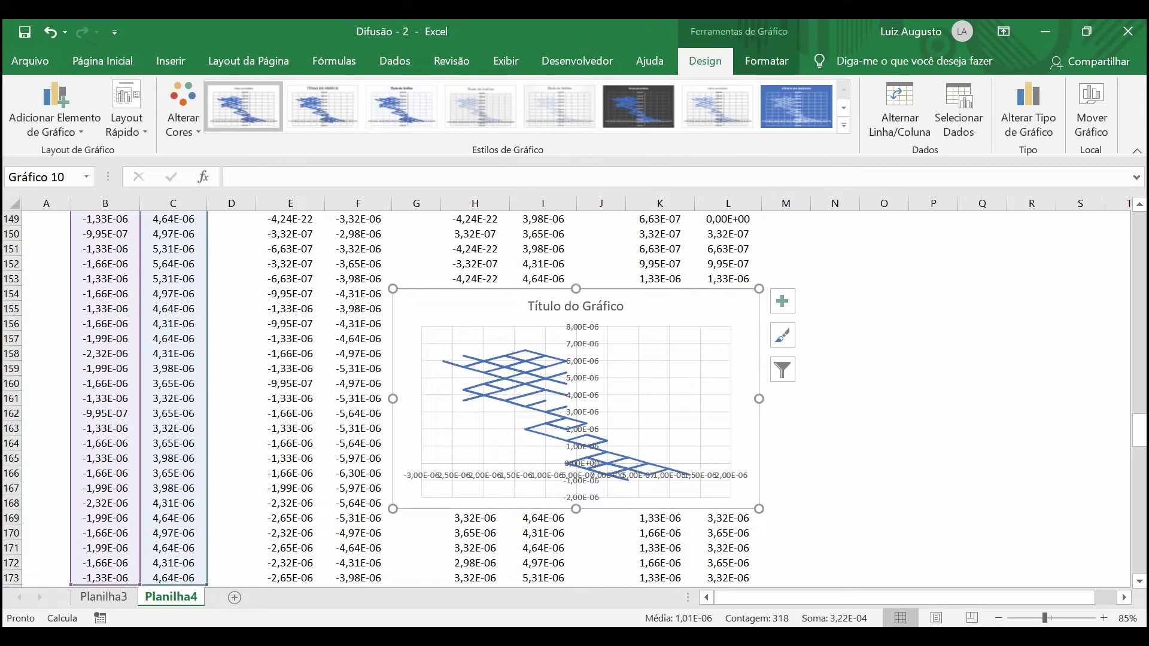
Step: Move the scatter chart beside the data near cell O3 and select it
key(Delete)
click(884, 368)
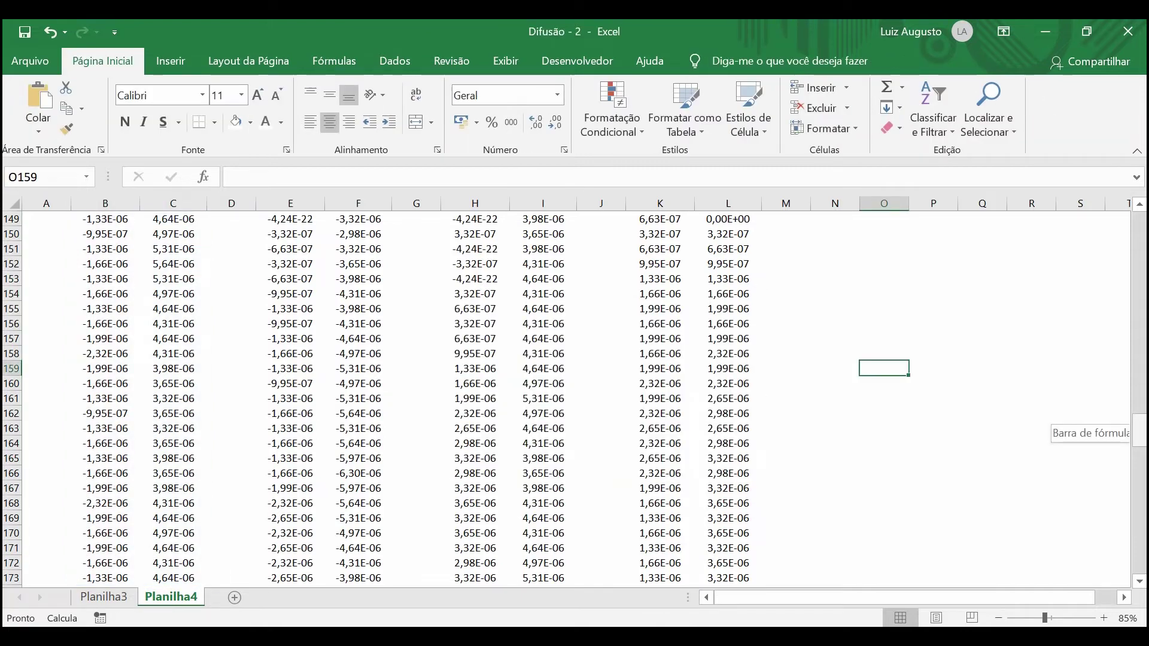
drag(1138, 430, 1139, 228)
key(ctrl+v)
click(884, 247)
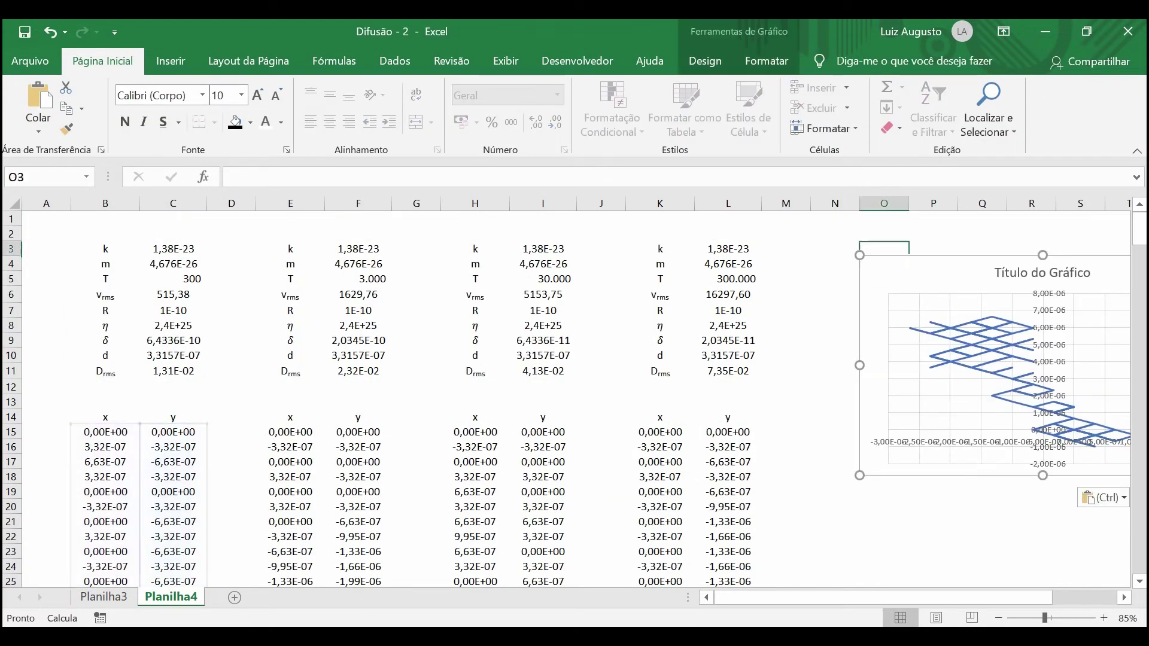
click(958, 359)
Step: Name the chart's first series from temperature cell C5 (300)
right_click(809, 273)
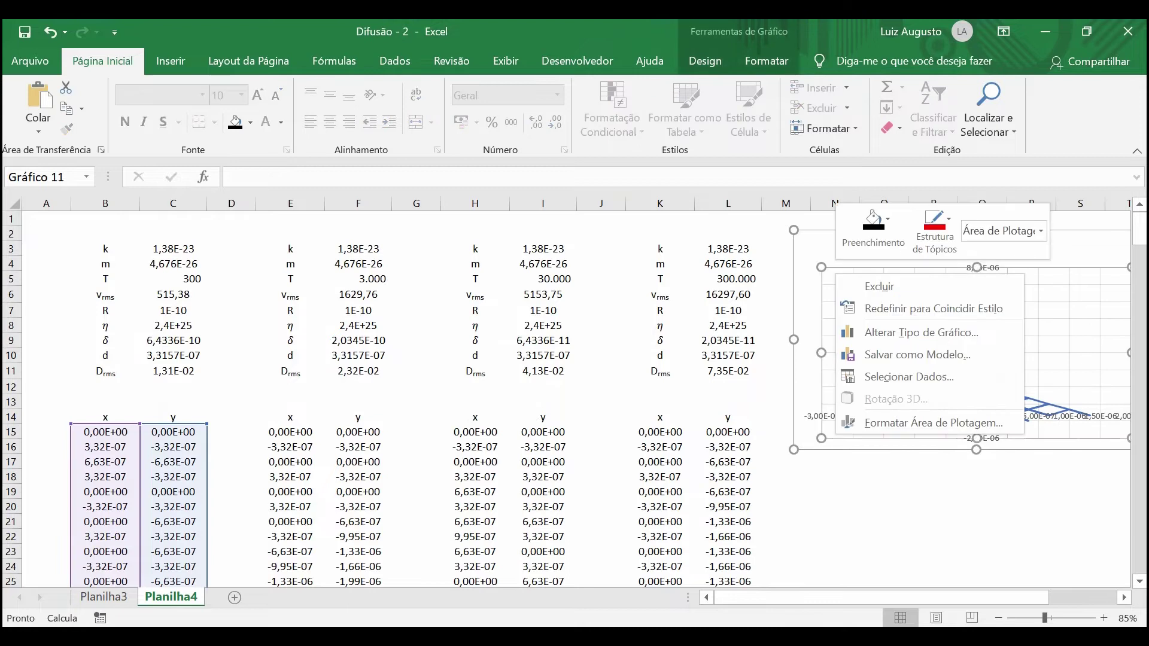
click(865, 376)
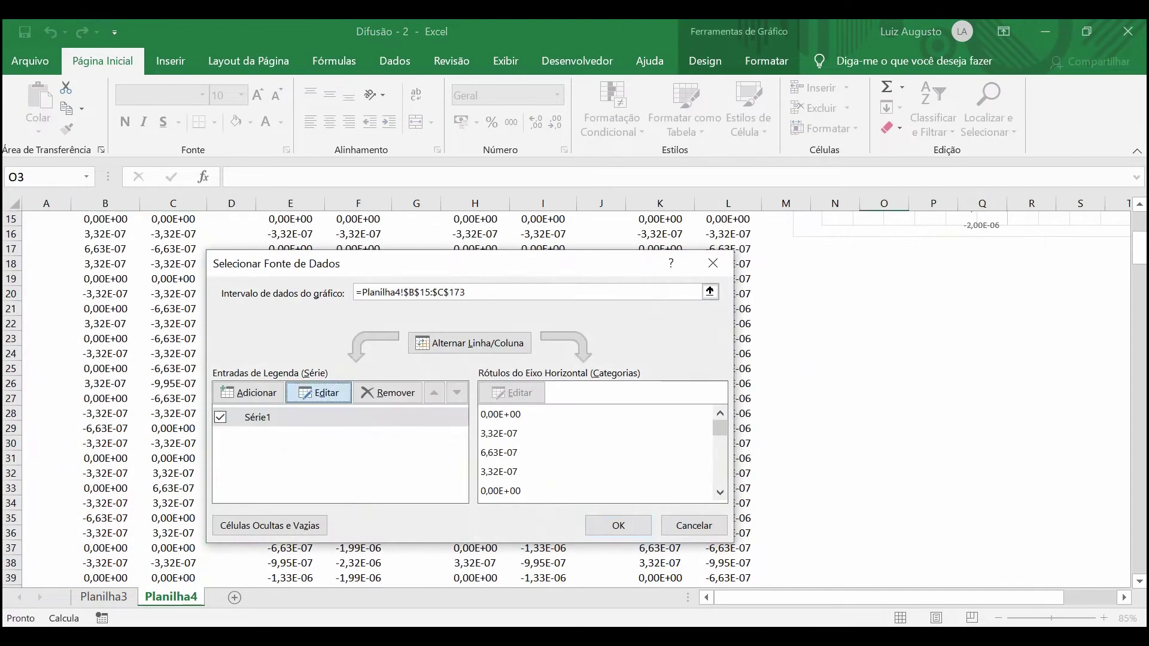
click(321, 393)
click(173, 278)
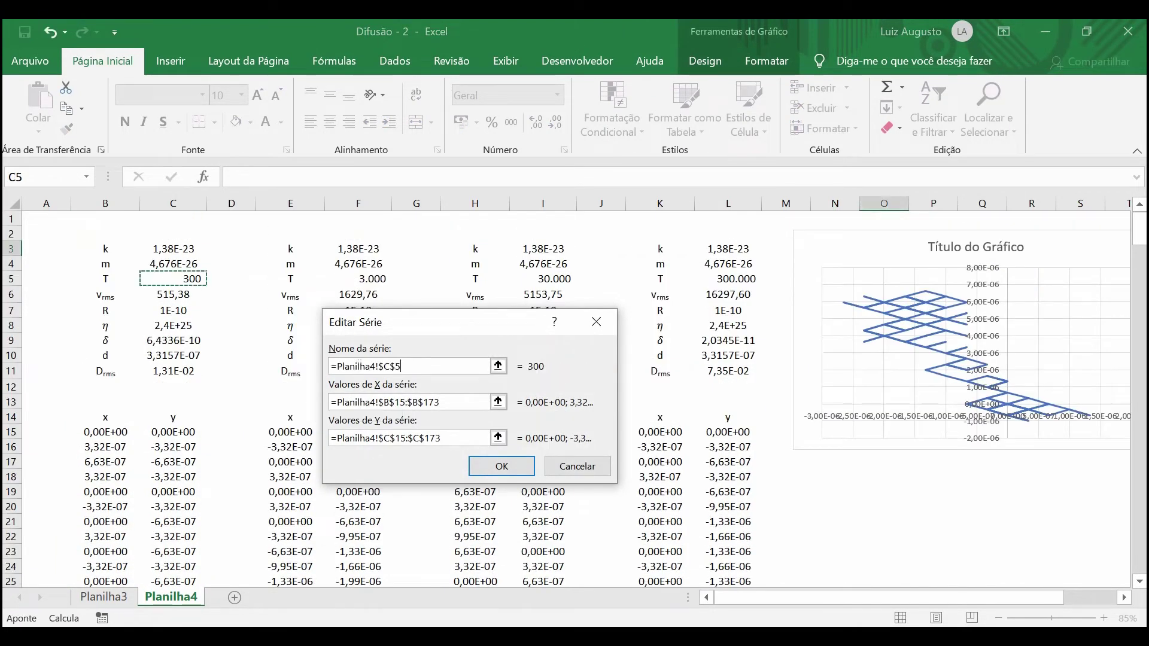
click(501, 466)
Step: Add a 3.000 series named from F5, plotting E15:E173 against F15:F173
click(248, 392)
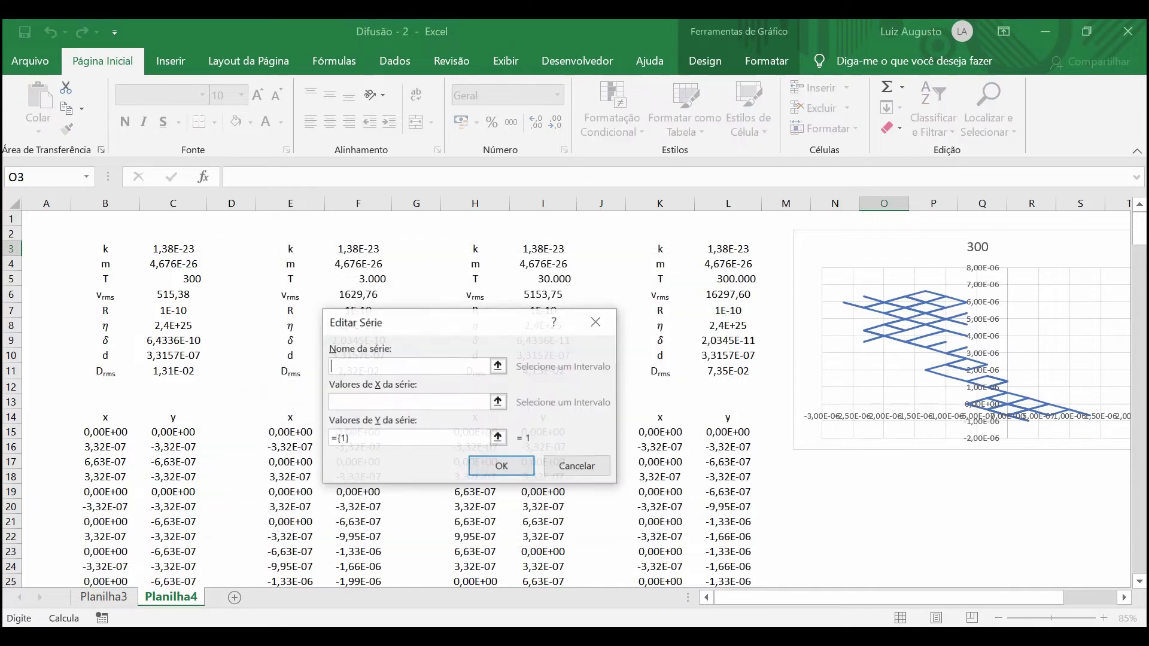
click(359, 278)
drag(371, 322, 530, 256)
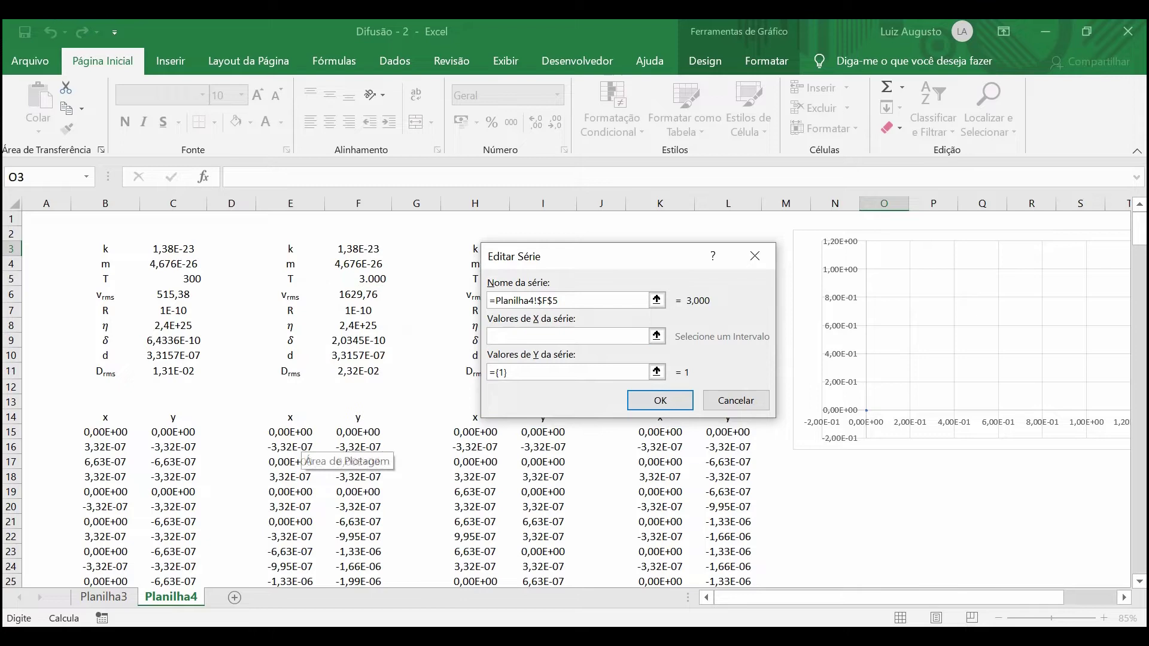
click(290, 431)
key(ctrl+shift+Down)
click(575, 373)
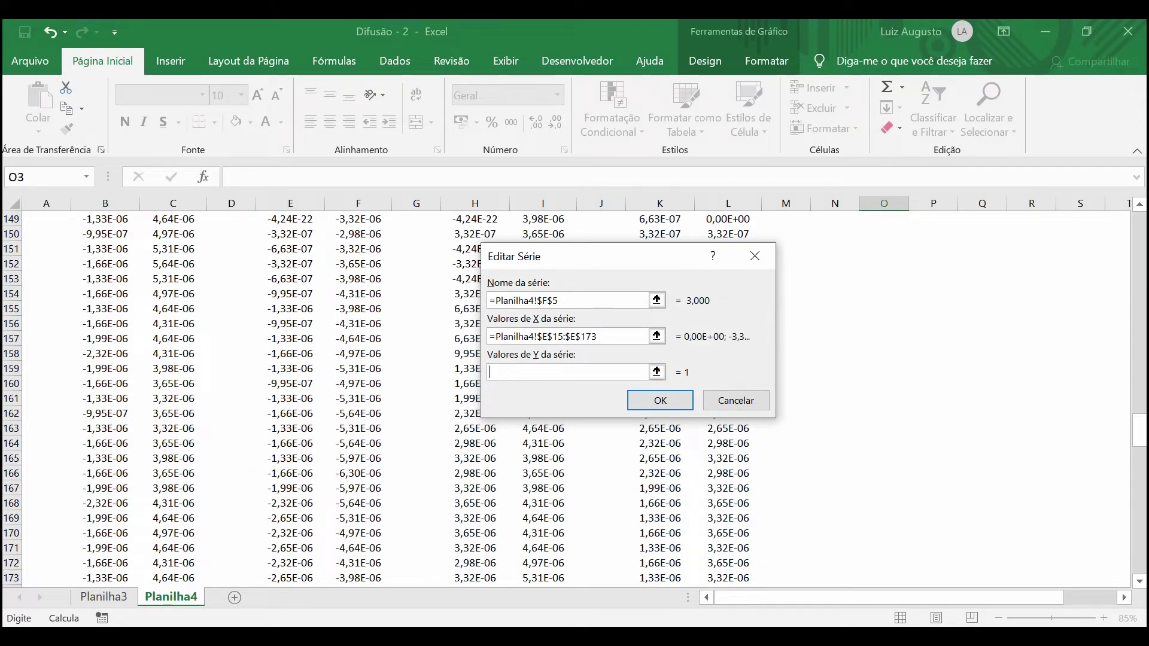
click(368, 399)
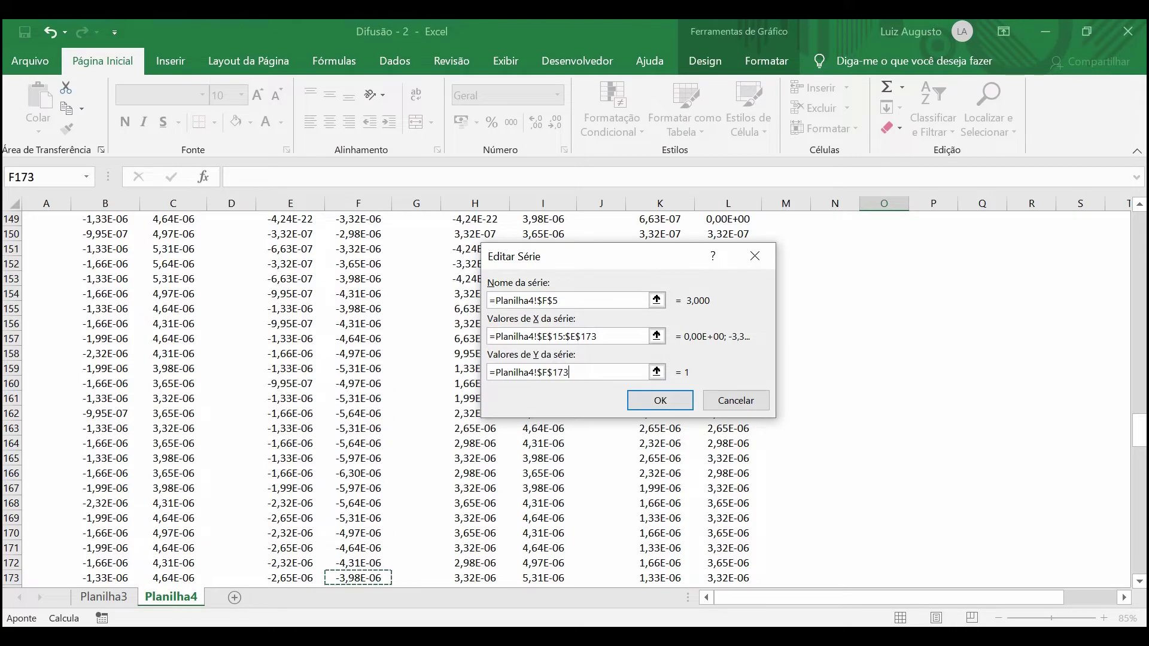
key(ctrl+shift+Up)
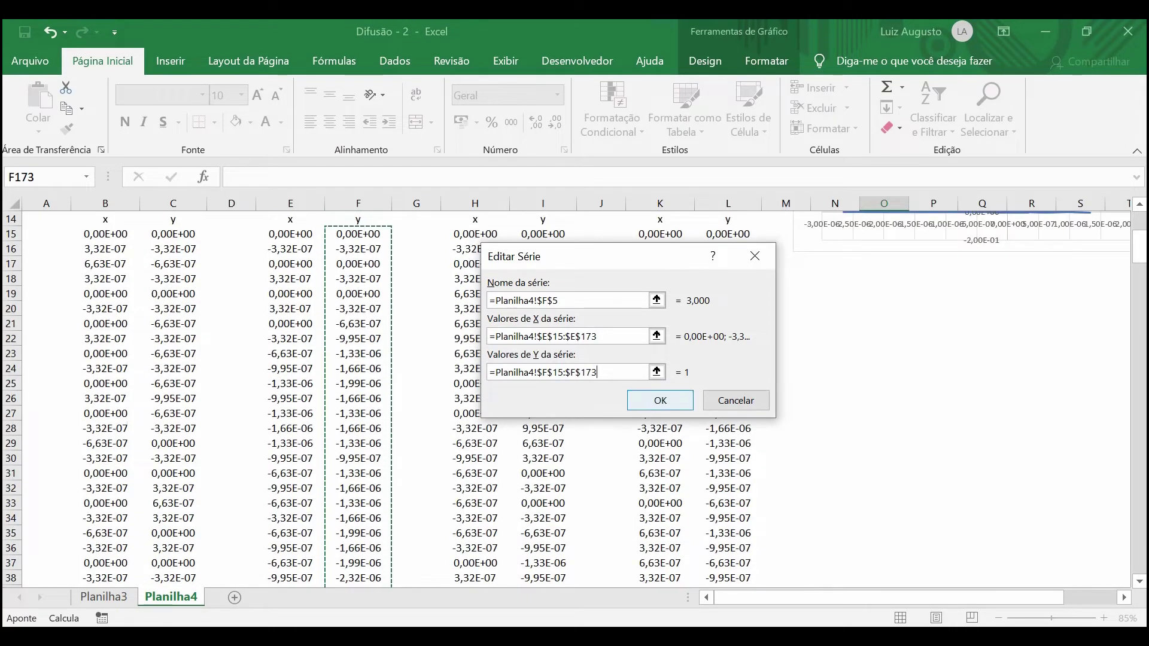
key(Return)
Step: Add a 30,000 series named from I5, plotting H15:H173 against I15:I173
click(249, 392)
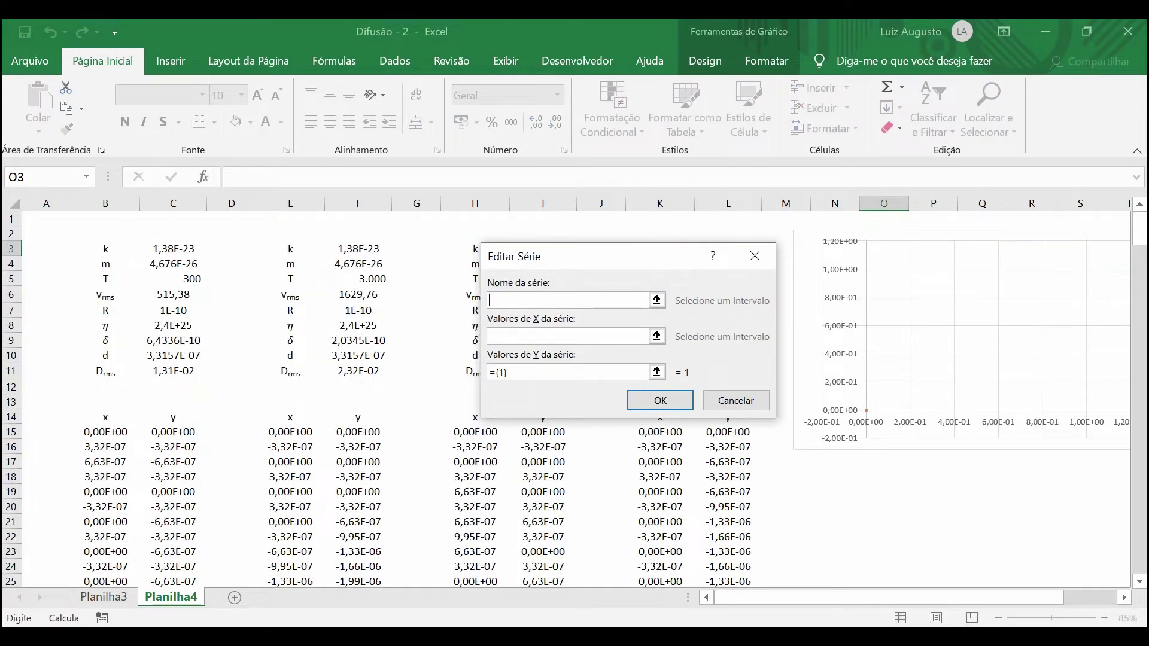
drag(569, 256, 202, 247)
click(542, 279)
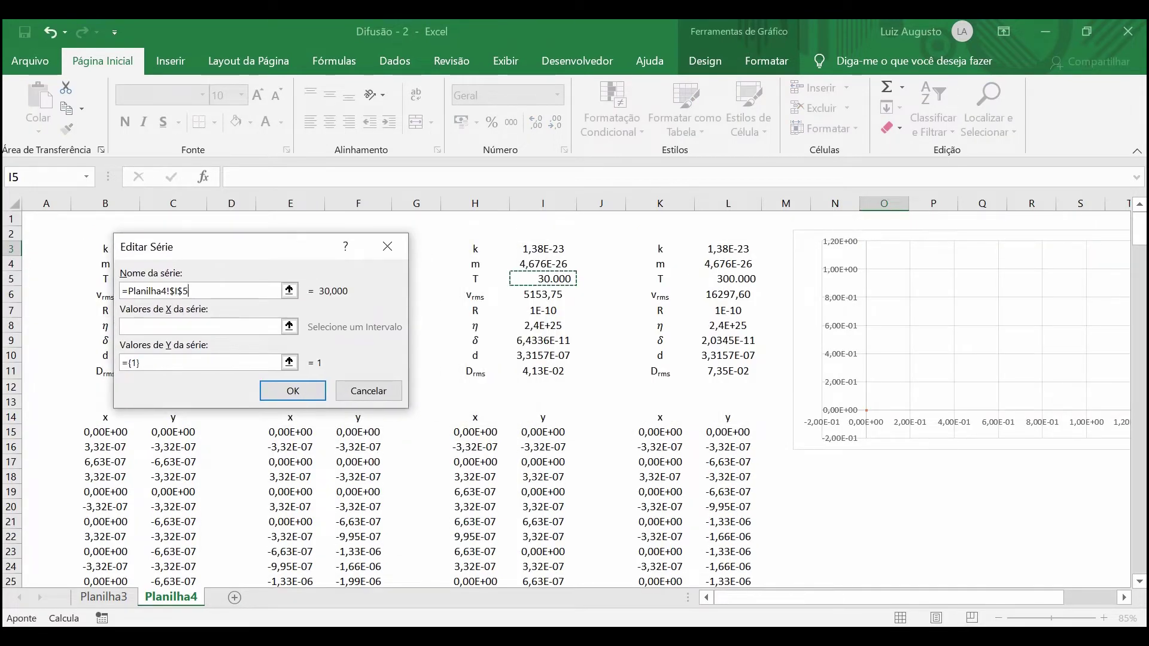
click(475, 432)
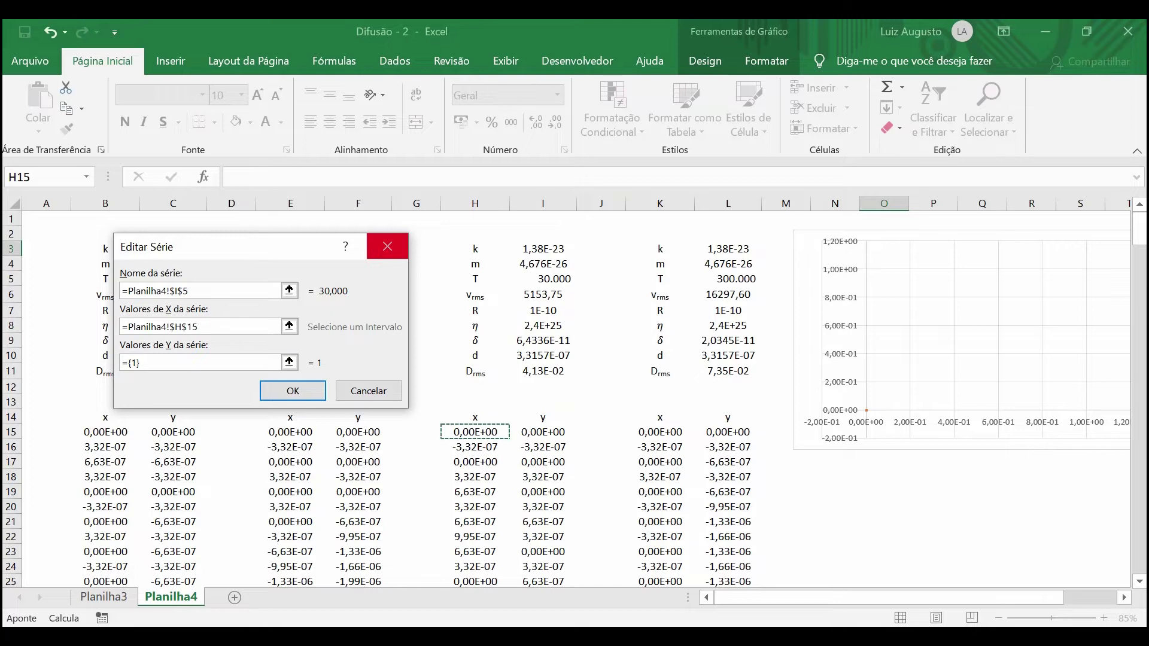
key(ctrl+shift+Down)
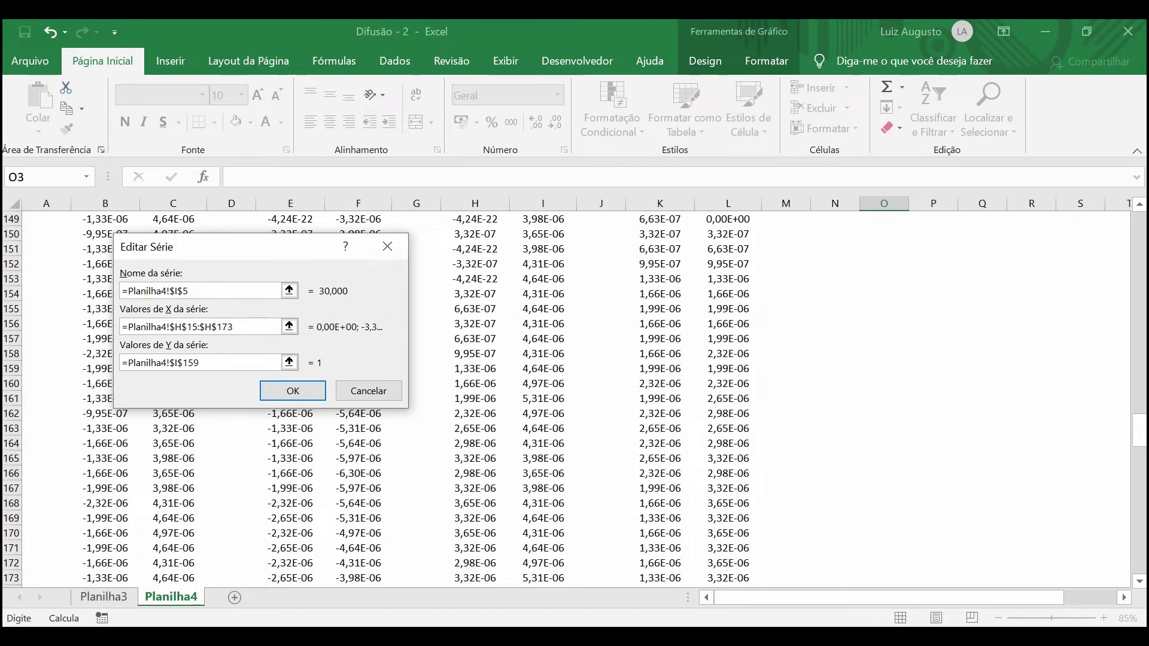
key(ctrl+Up)
key(ctrl+shift+Down)
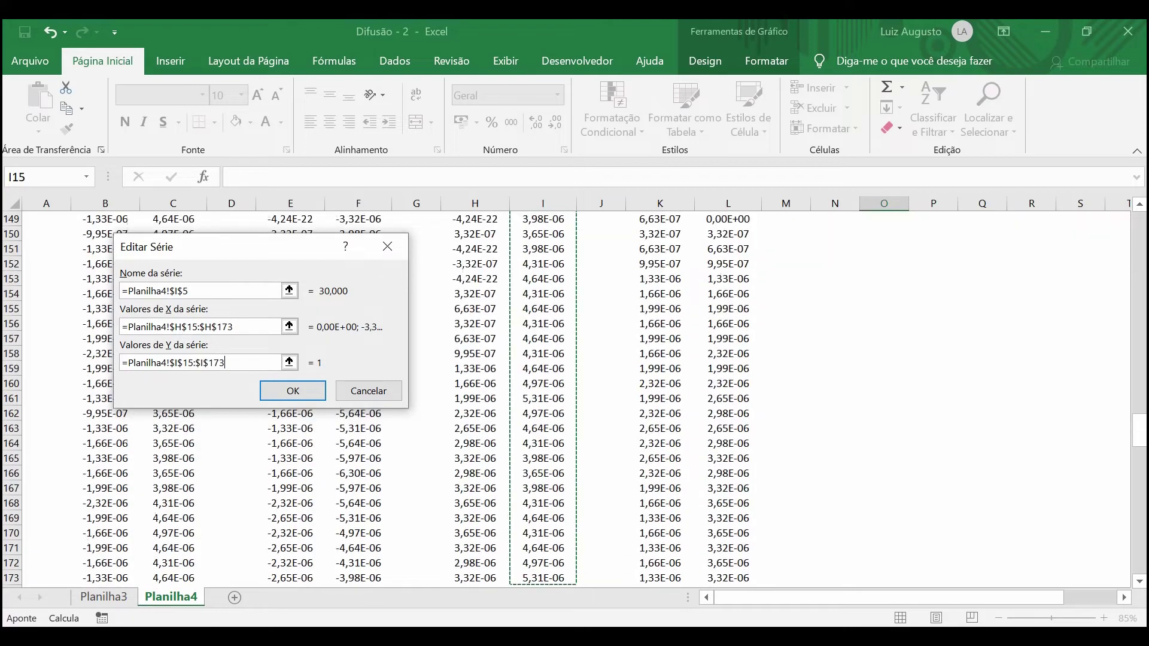
key(Return)
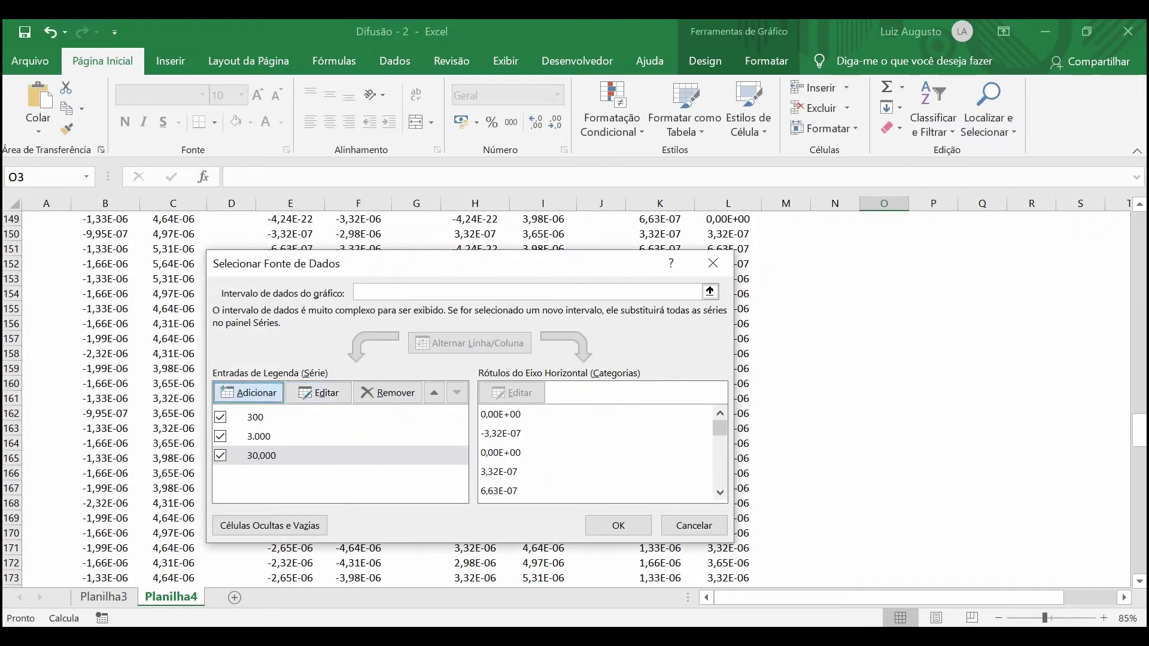
Step: Add a series named from L5 (300,000) with X values K15:K173 and Y values L15:L173
key(Return)
scroll(659, 395, up, 20)
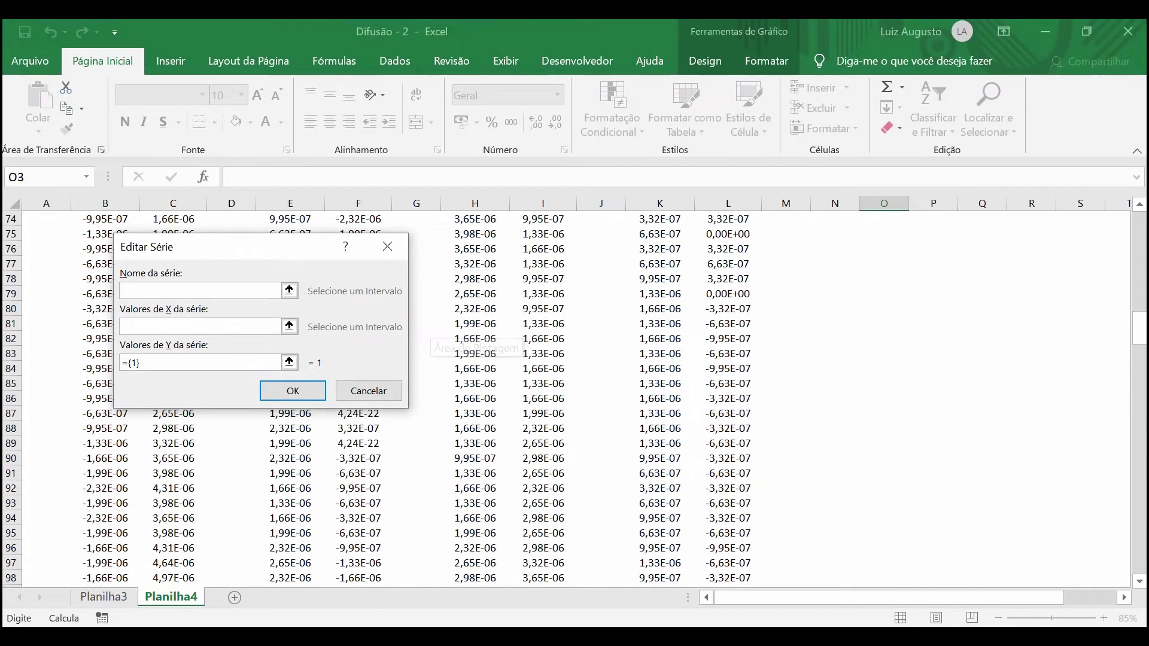
drag(1139, 328, 1139, 229)
click(728, 278)
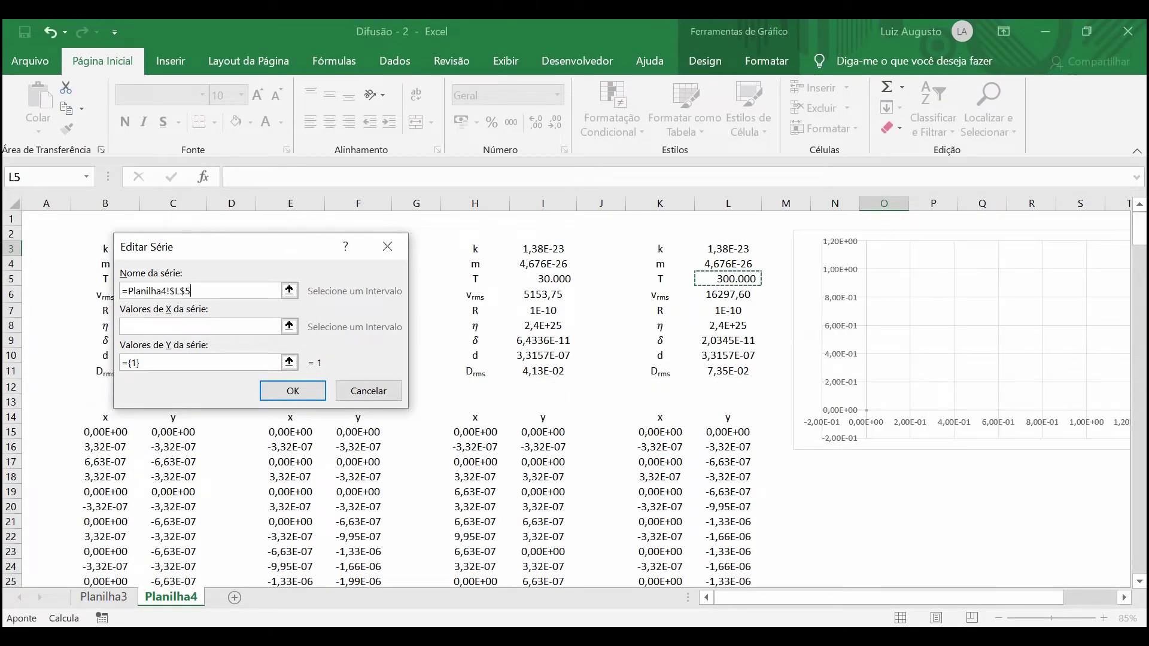
click(198, 326)
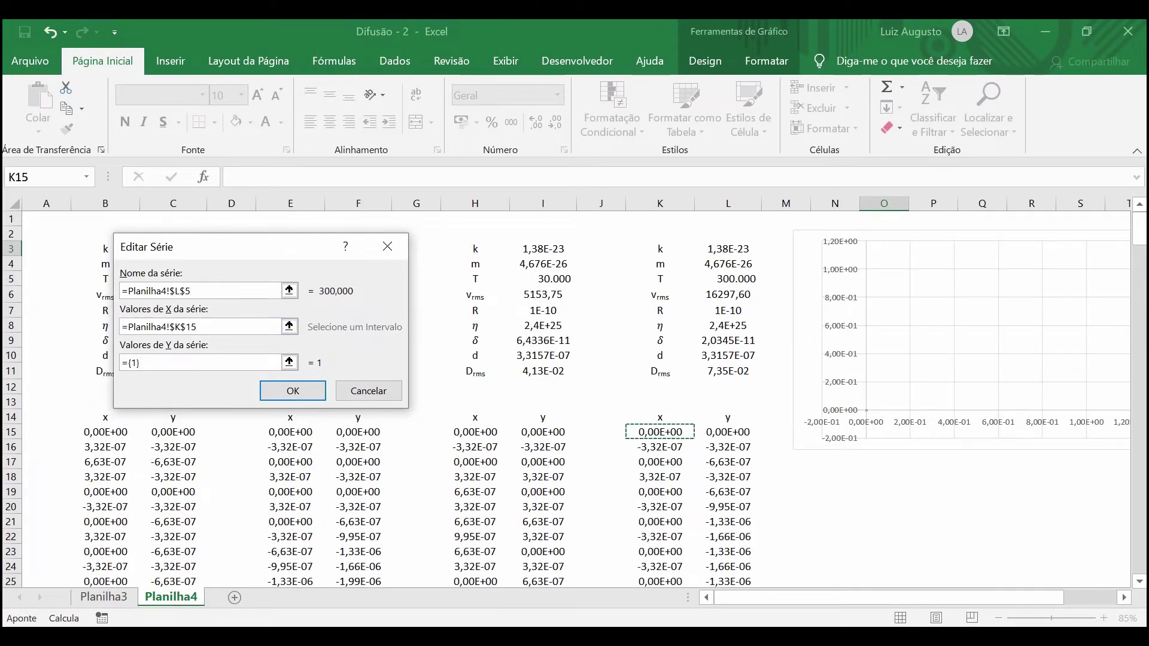
key(ctrl+shift+Down)
click(180, 363)
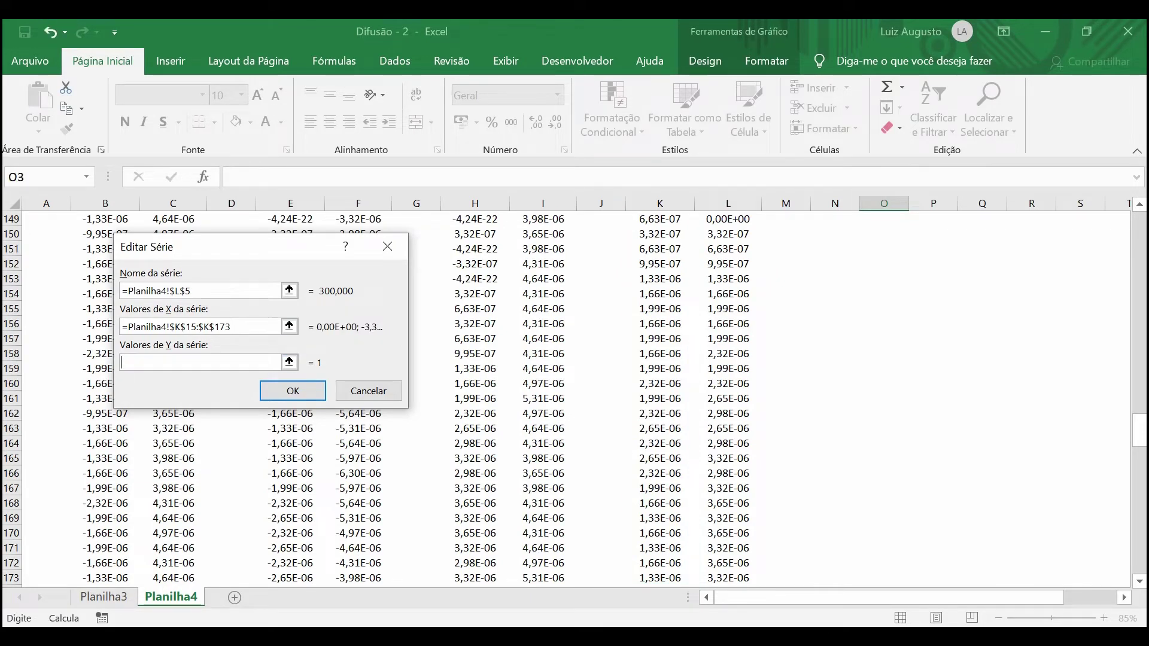
click(728, 502)
key(ctrl+Up)
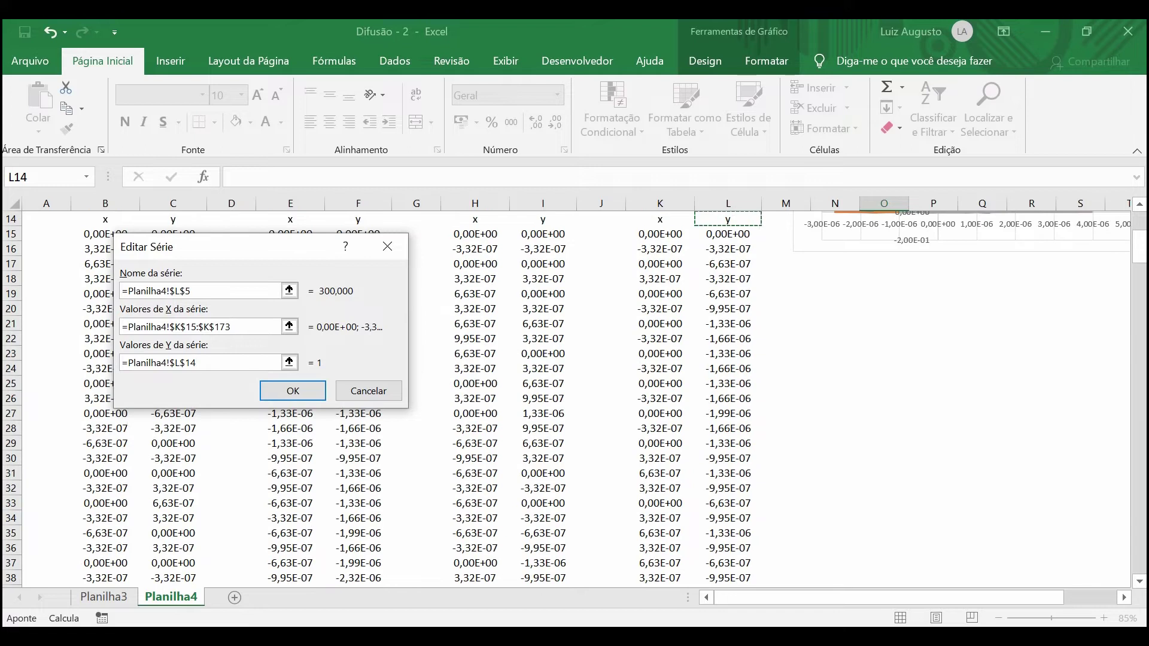
key(ctrl+shift+Down)
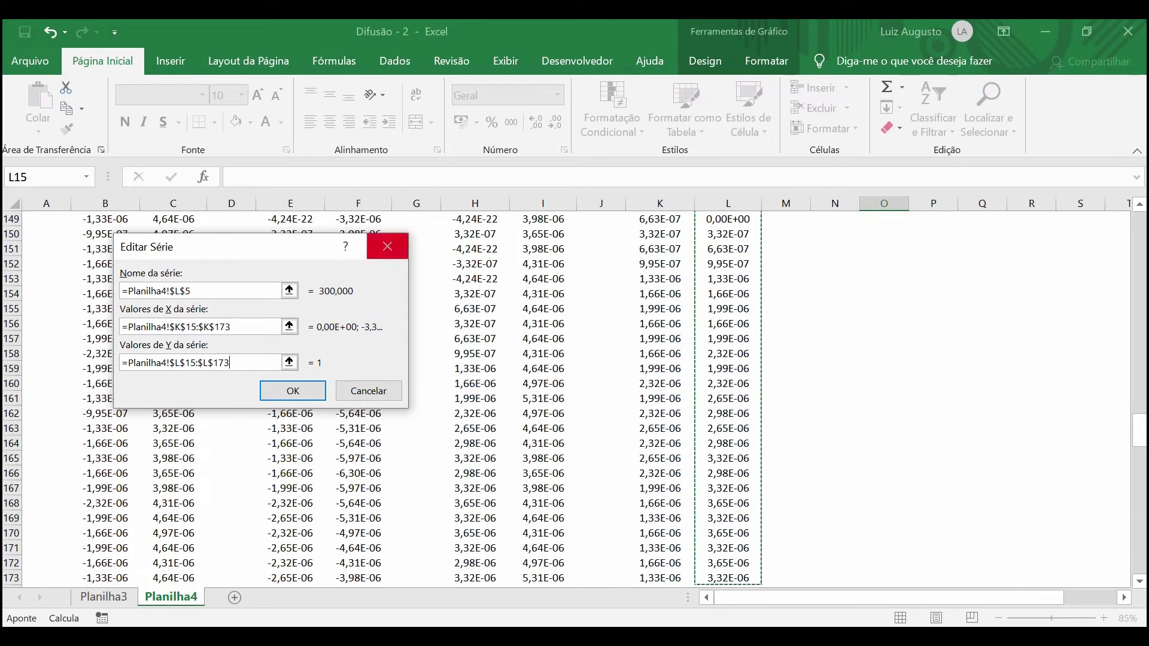
key(Return)
key(Return)
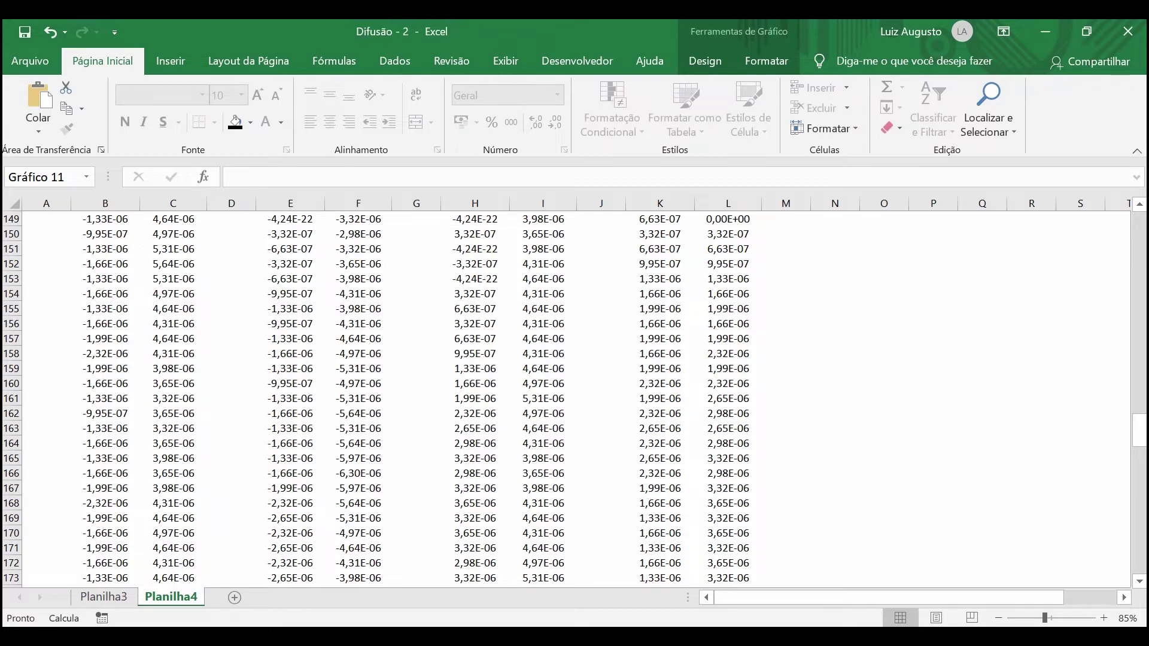
Step: Enlarge the random-walk chart by dragging its corner toward the lower right
drag(1139, 431, 1138, 228)
drag(1011, 597, 1064, 598)
click(993, 552)
click(933, 431)
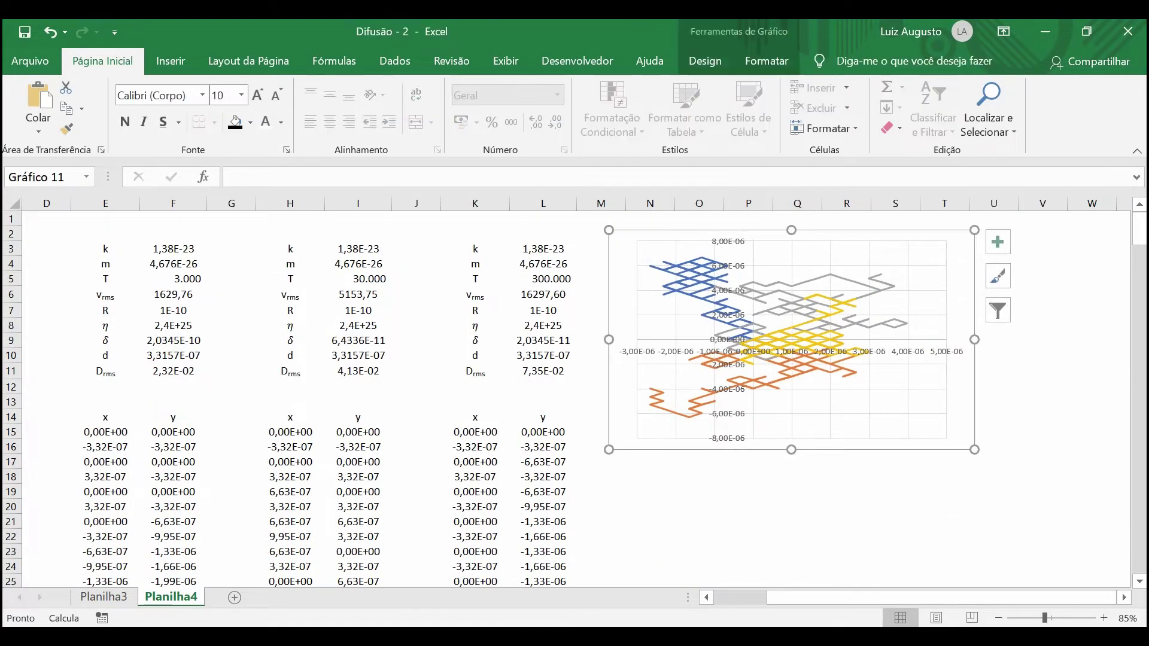
drag(974, 449, 1091, 566)
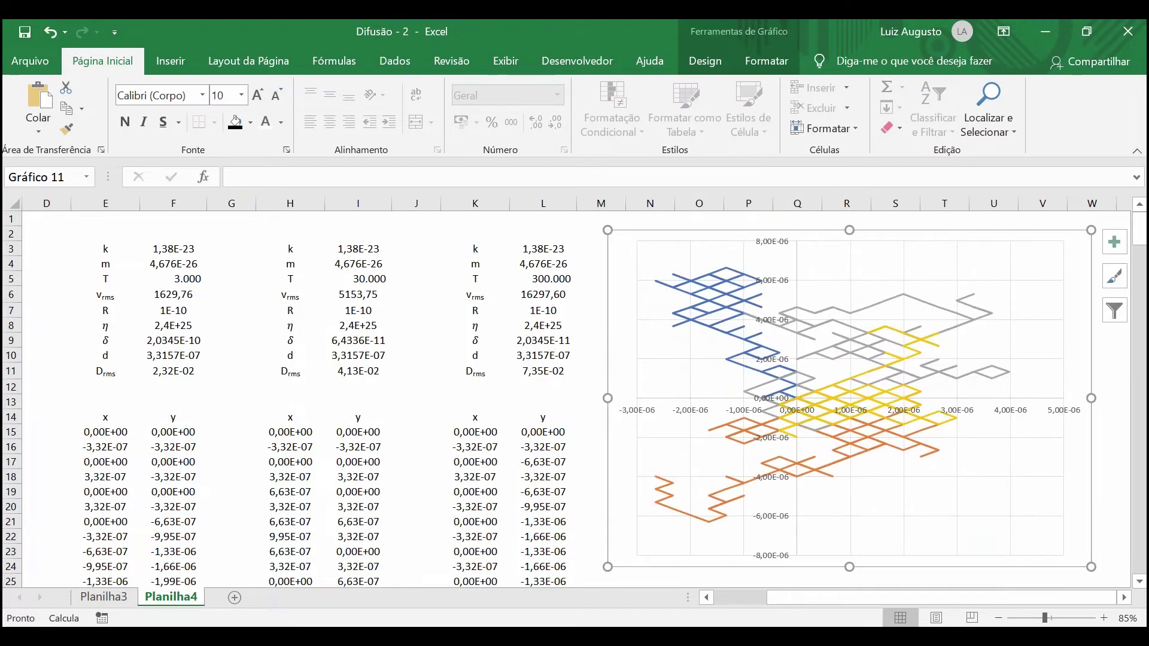
Step: Recalculate twice with F9 to regenerate the random-walk paths
click(592, 263)
key(F9)
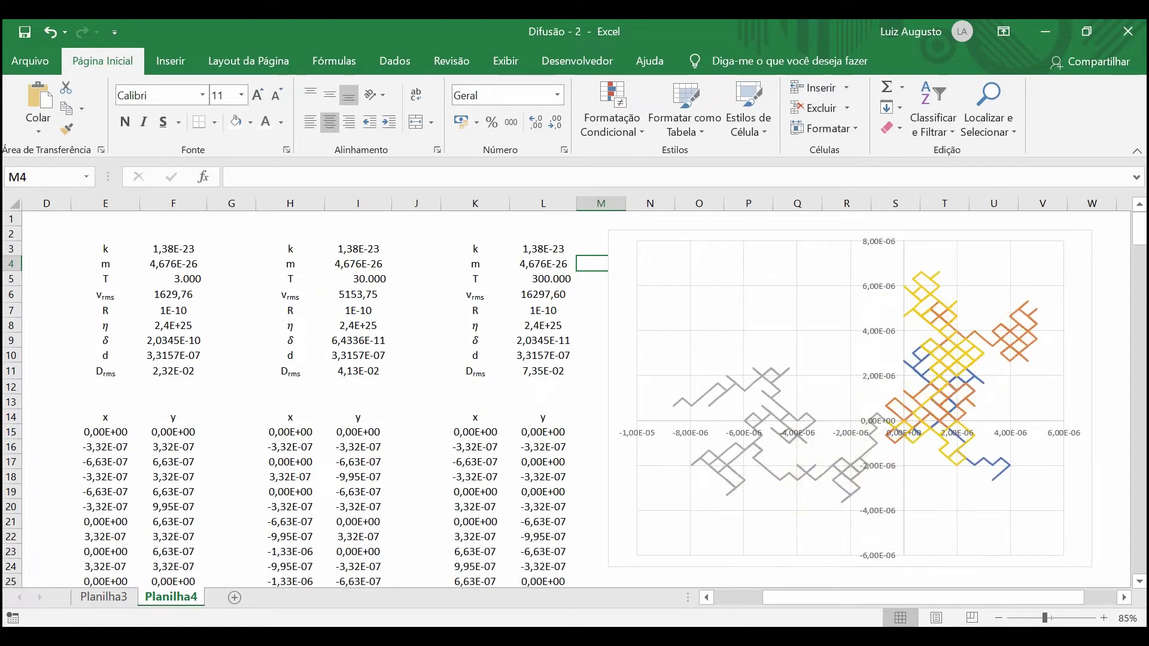
key(F9)
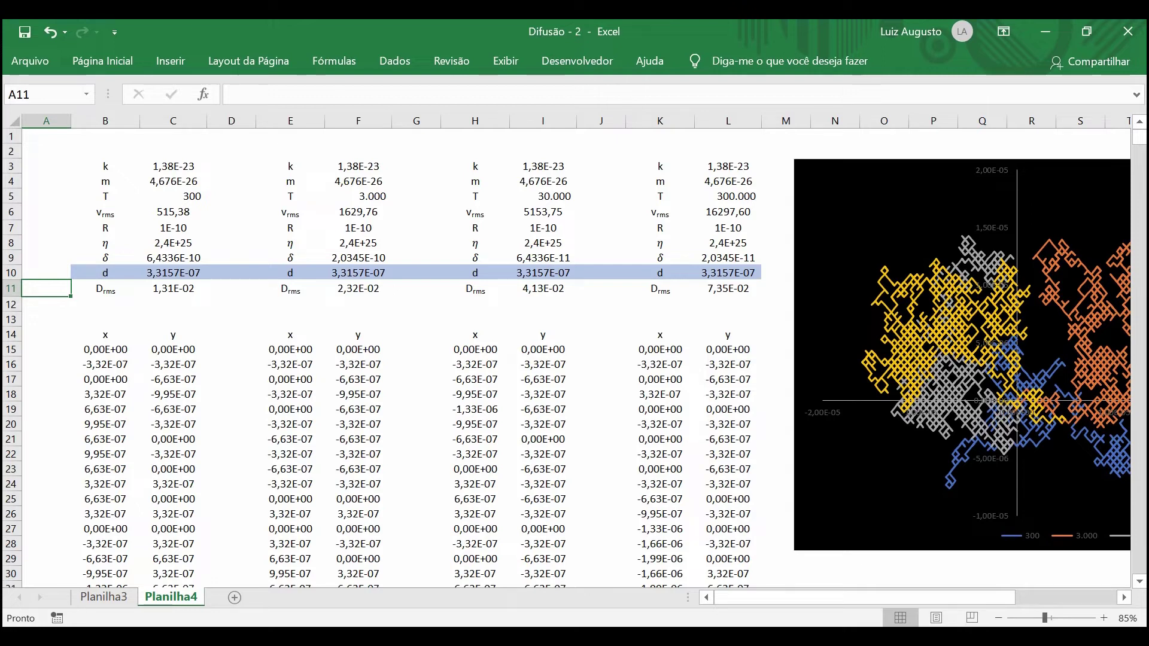
mouse_move(861, 597)
mouse_down()
mouse_move(964, 598)
mouse_move(864, 597)
mouse_up()
click(173, 273)
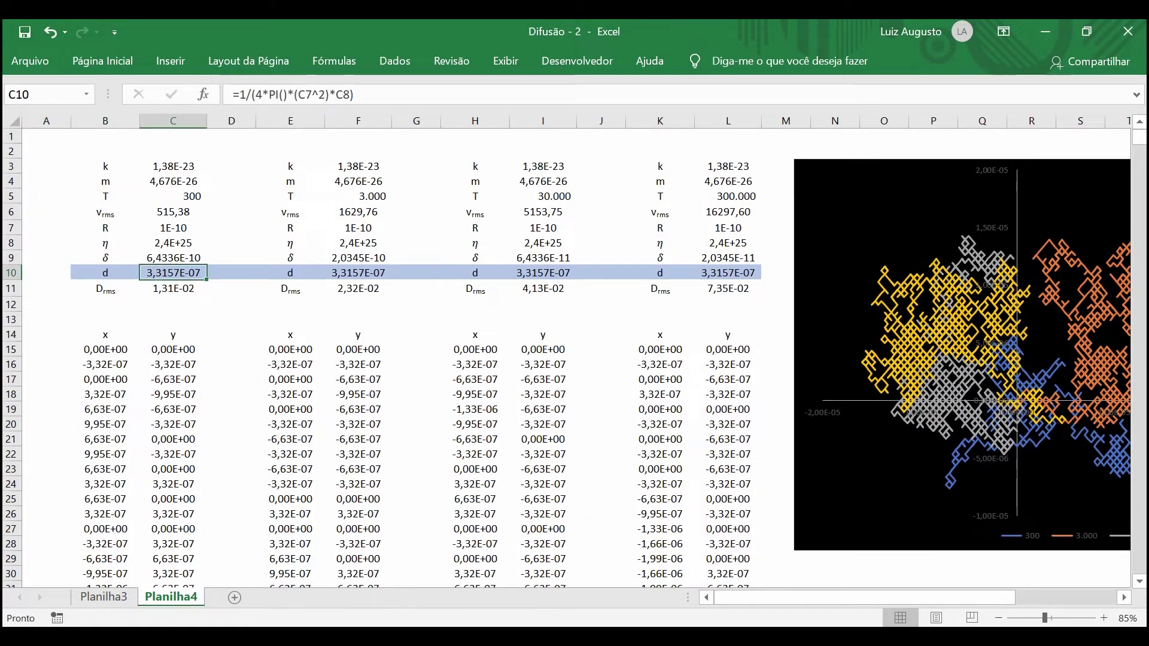
click(358, 273)
click(543, 272)
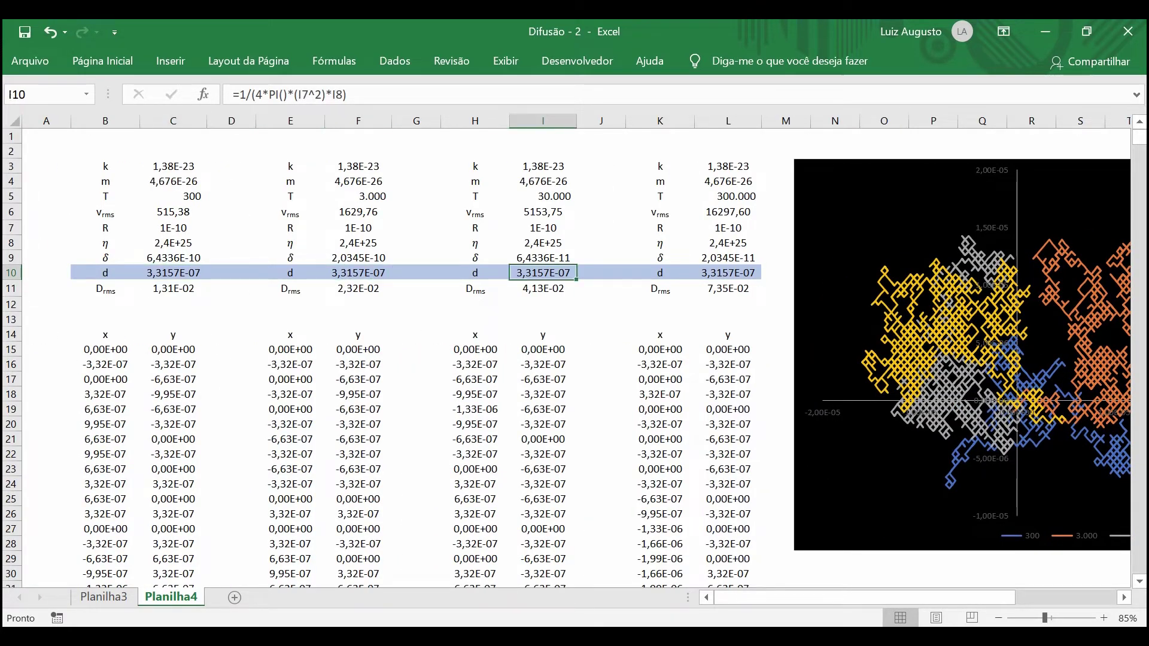
click(104, 597)
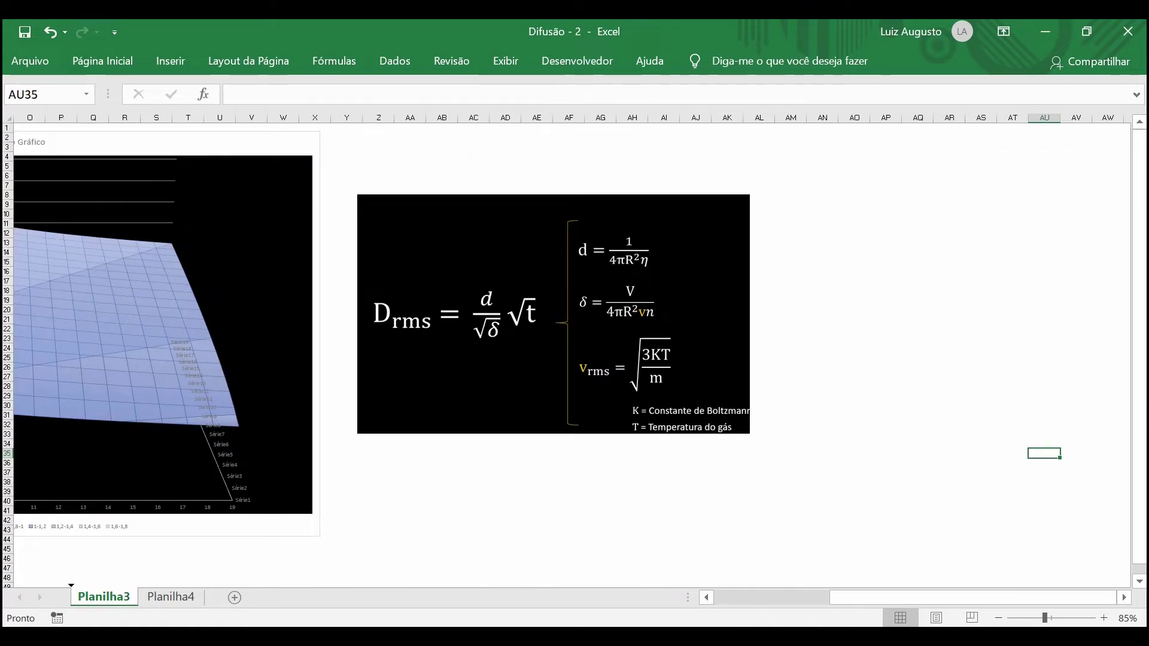
click(170, 597)
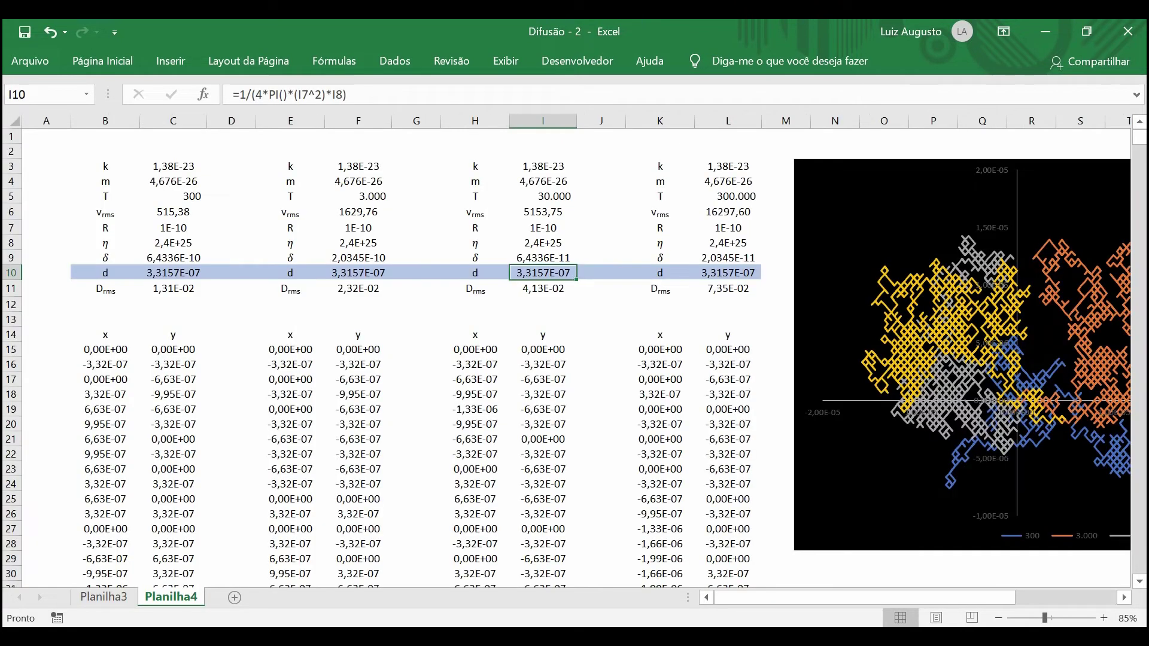
click(173, 273)
click(358, 273)
click(543, 272)
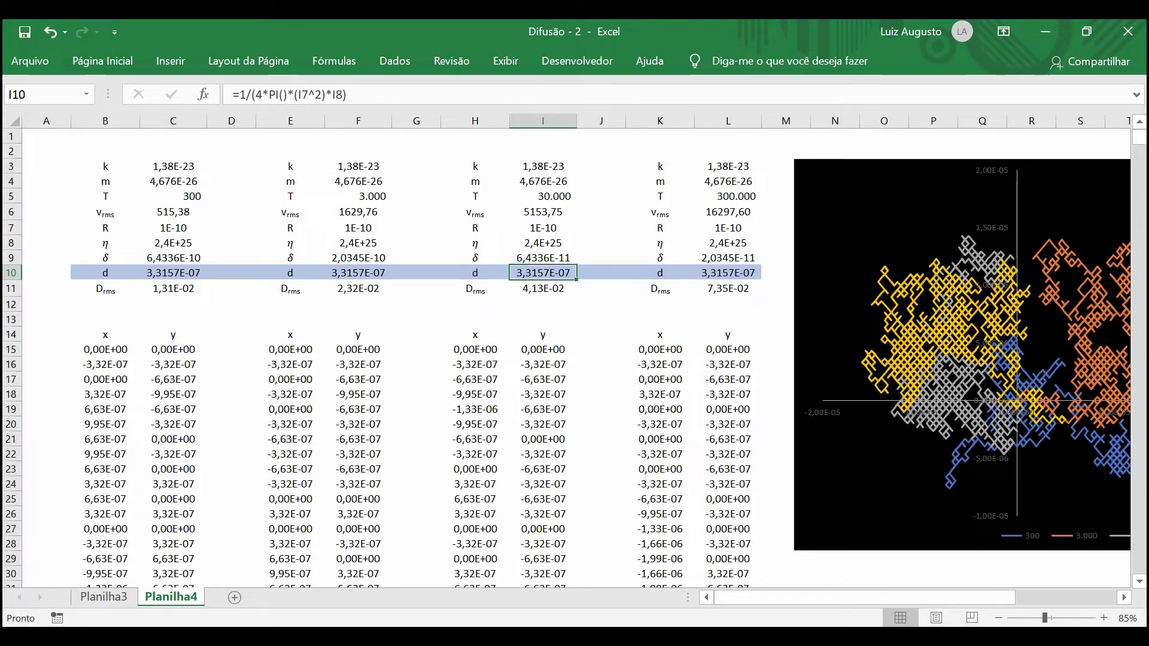
drag(105, 243, 729, 243)
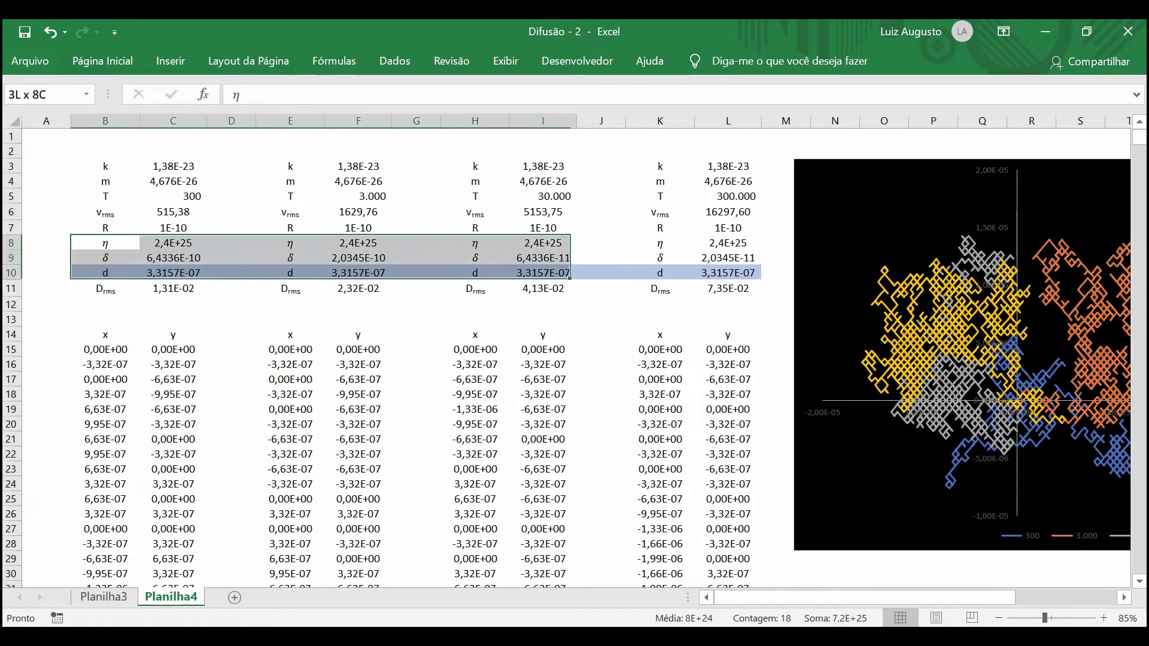
Step: Fill the η row B8:L8 with light gold from Página Inicial
click(395, 61)
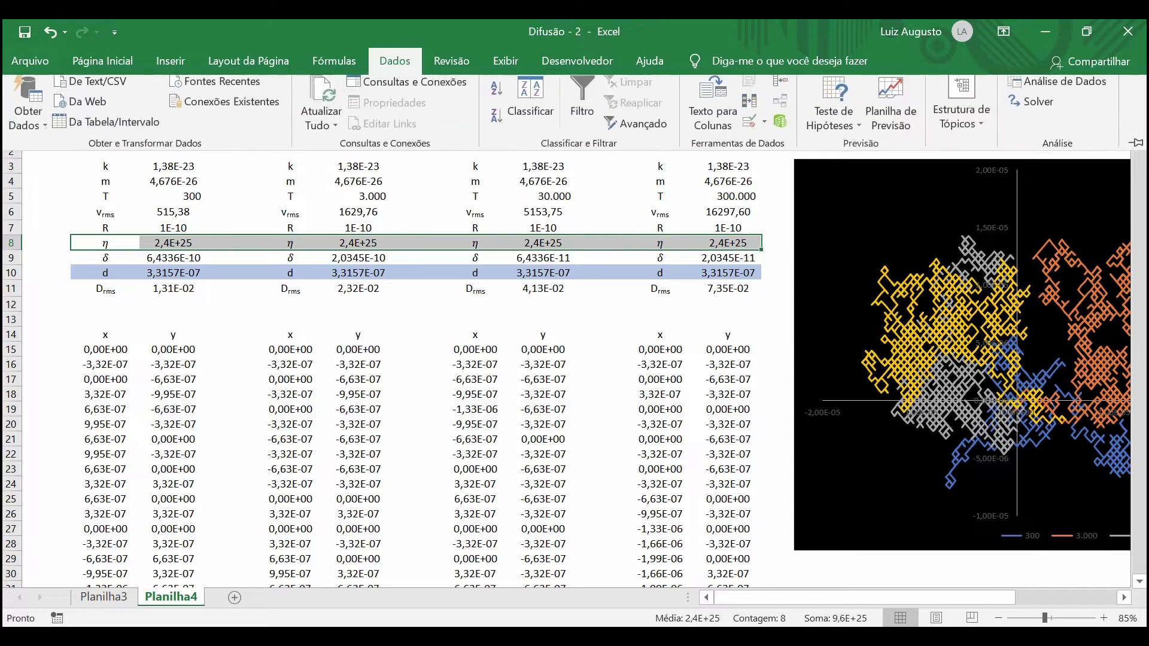
click(102, 61)
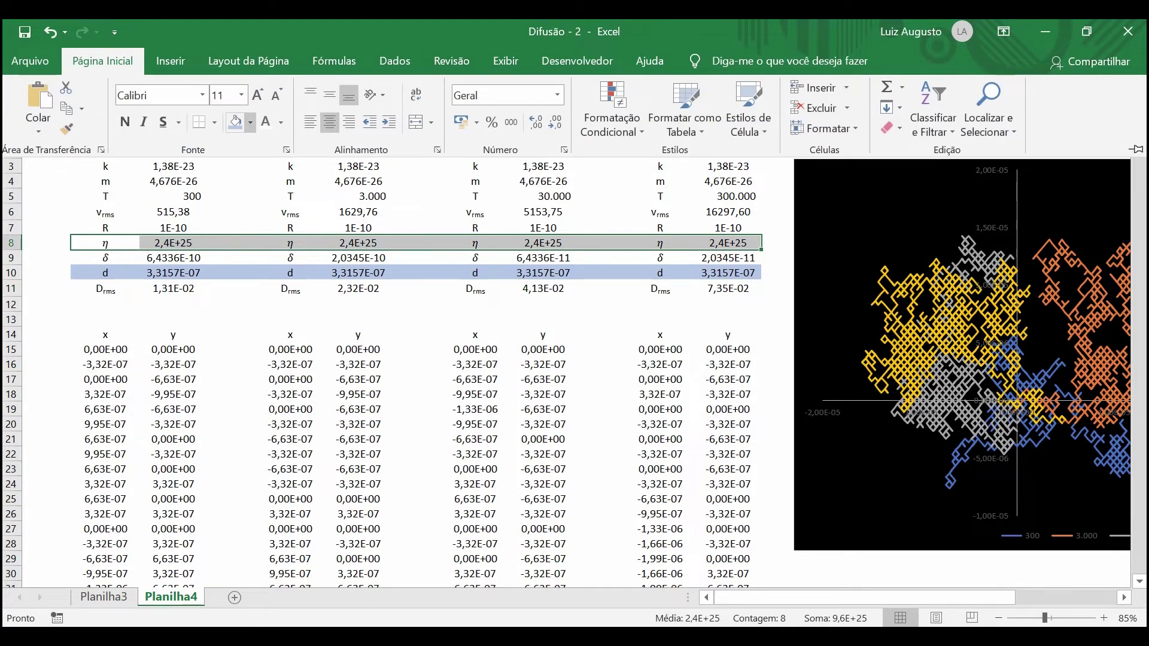
click(250, 122)
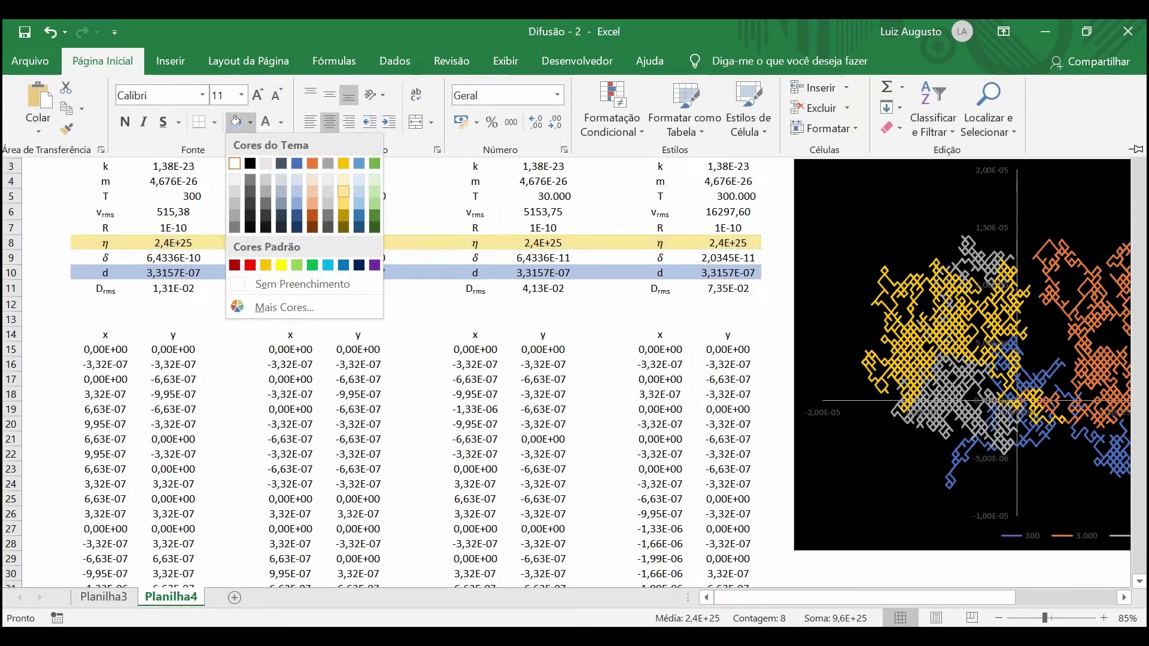
click(343, 191)
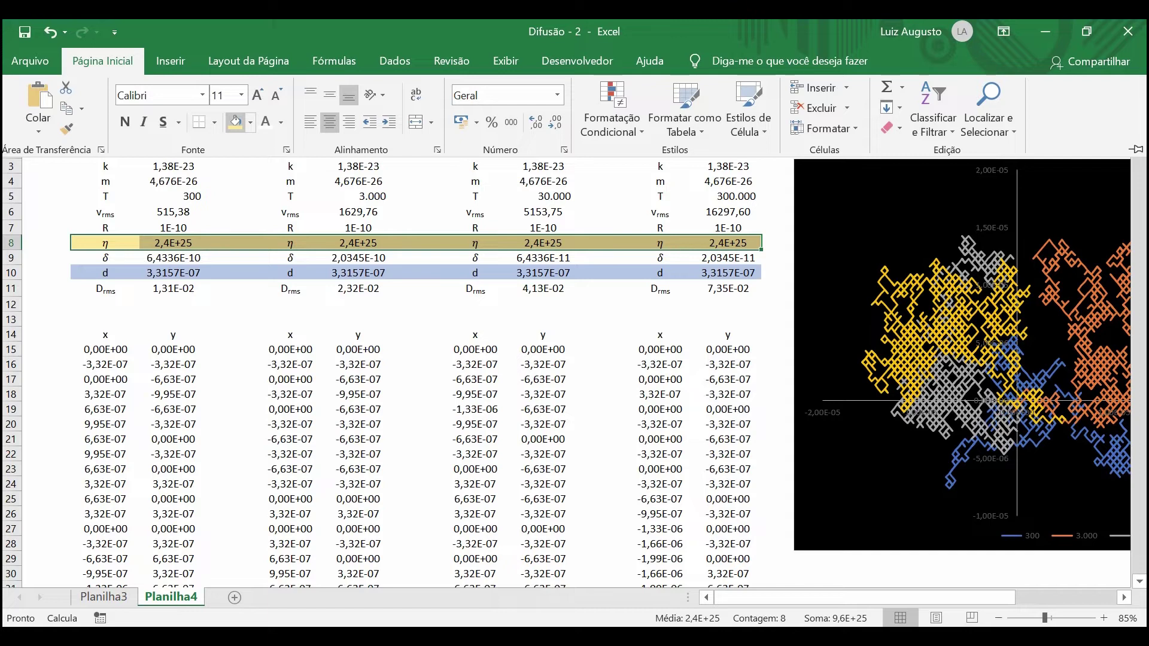
Step: Dismiss the ribbon panel and begin a new formula in cell C8
key(Escape)
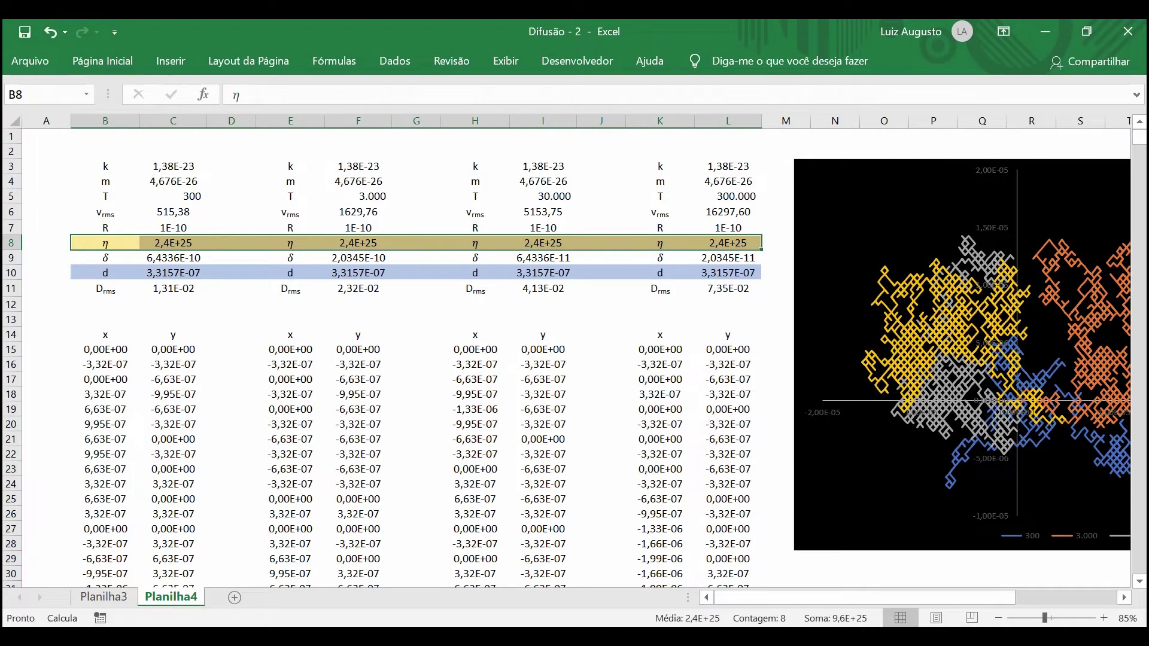
key(Right)
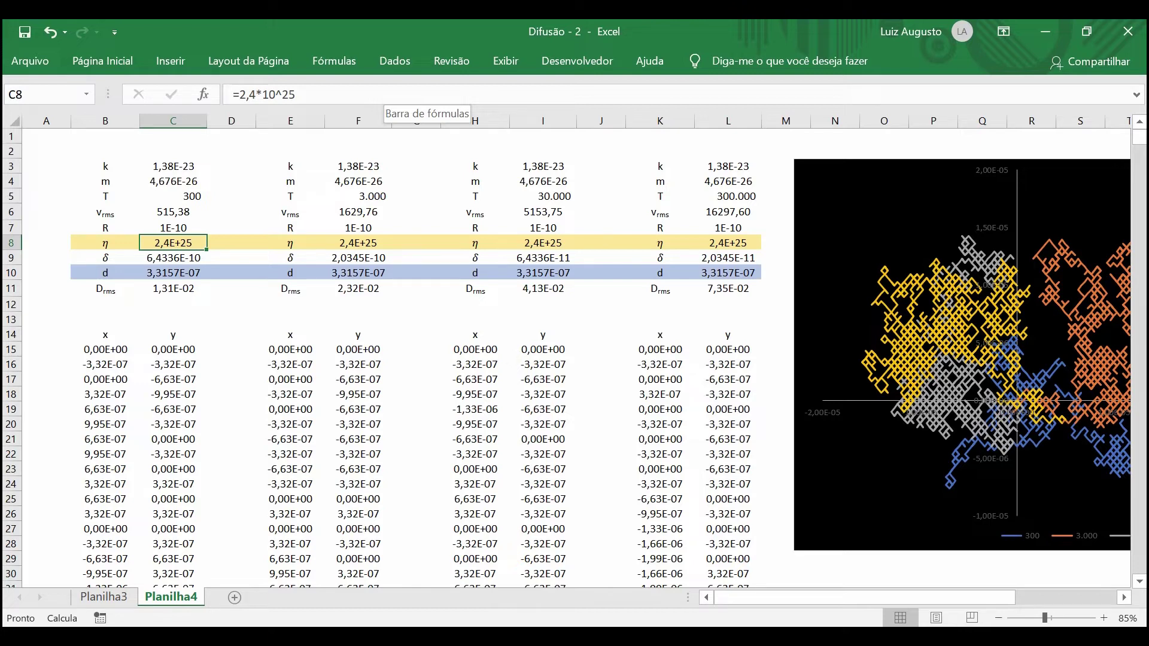
text(=)
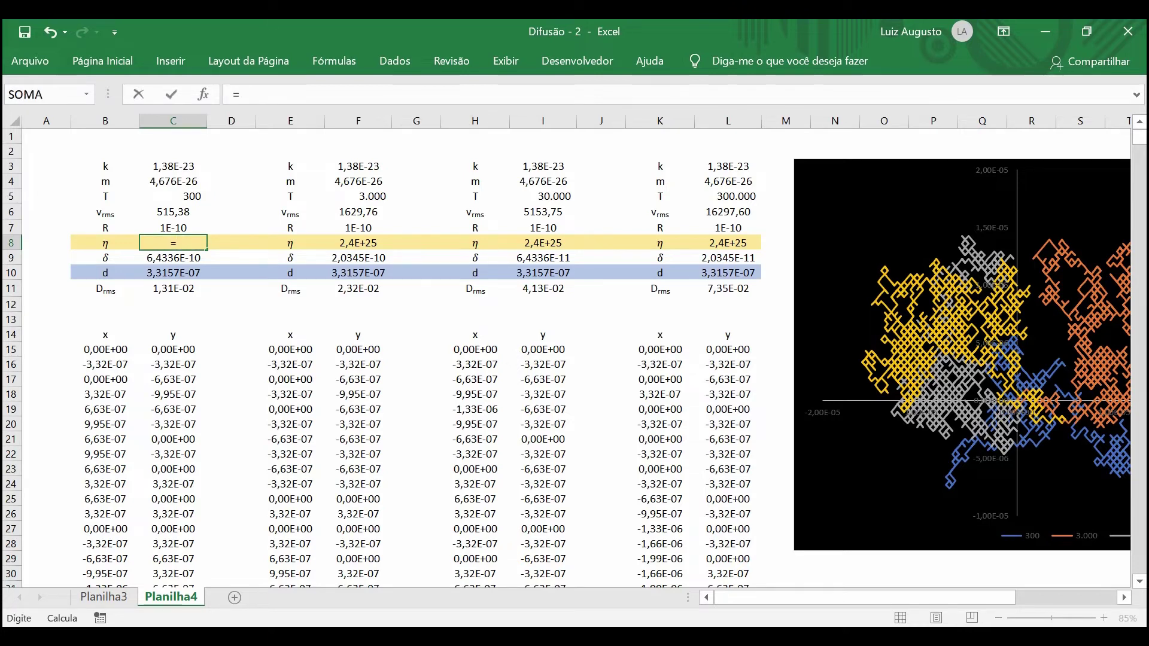
Step: Copy 1 atm = 1,01325 × 10⁵ Pa from the Wikipedia Pressão atmosférica article
key(alt+Tab)
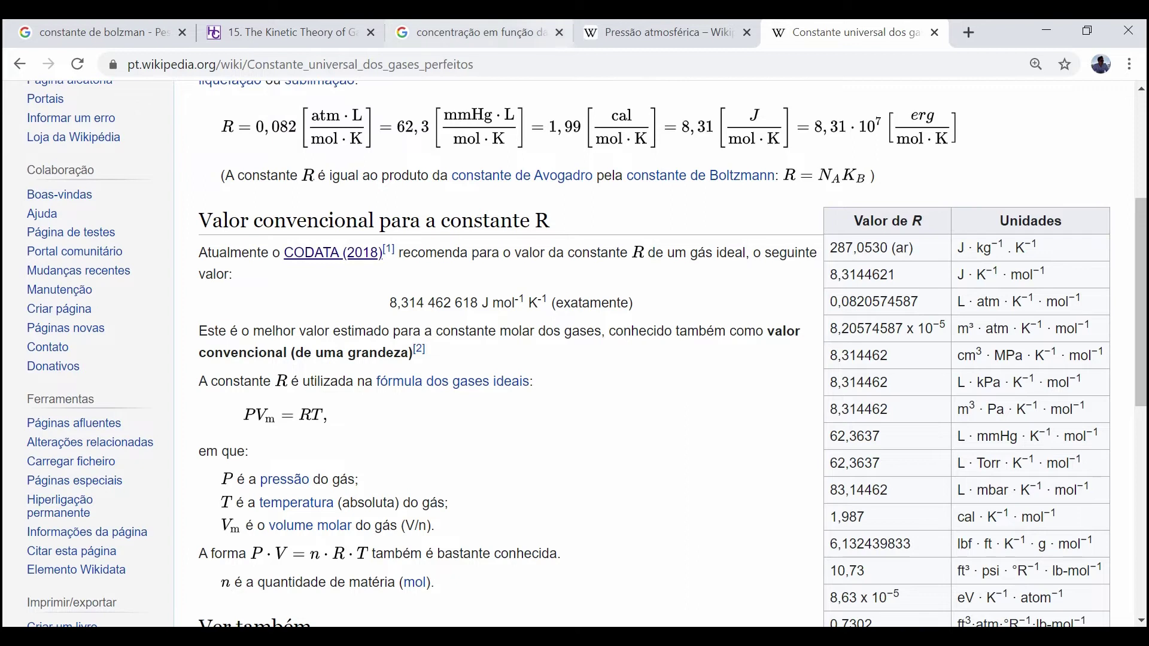
key(ctrl+shift+Tab)
scroll(654, 353, up, 10)
scroll(654, 353, down, 7)
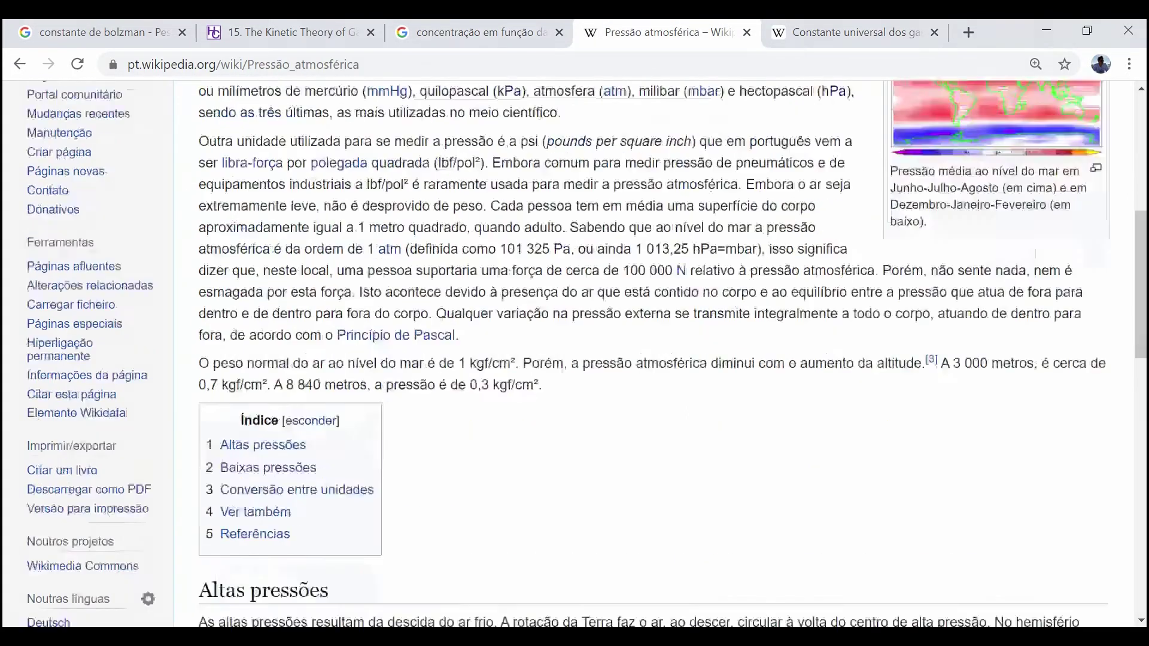
scroll(654, 353, down, 1)
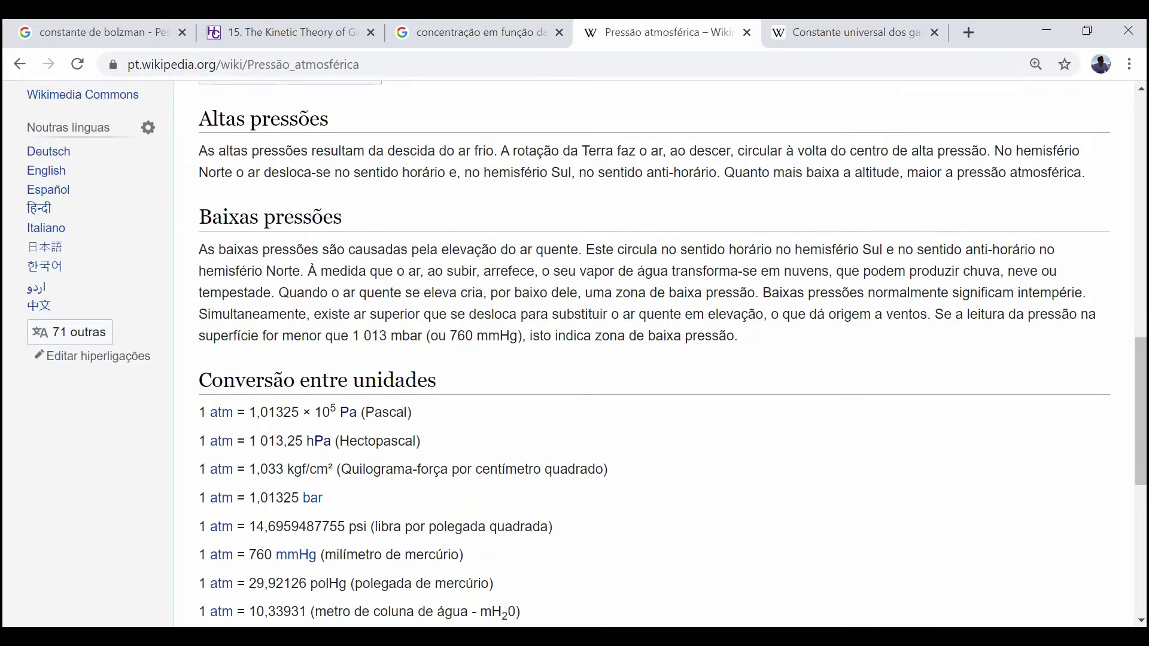
drag(336, 413, 249, 413)
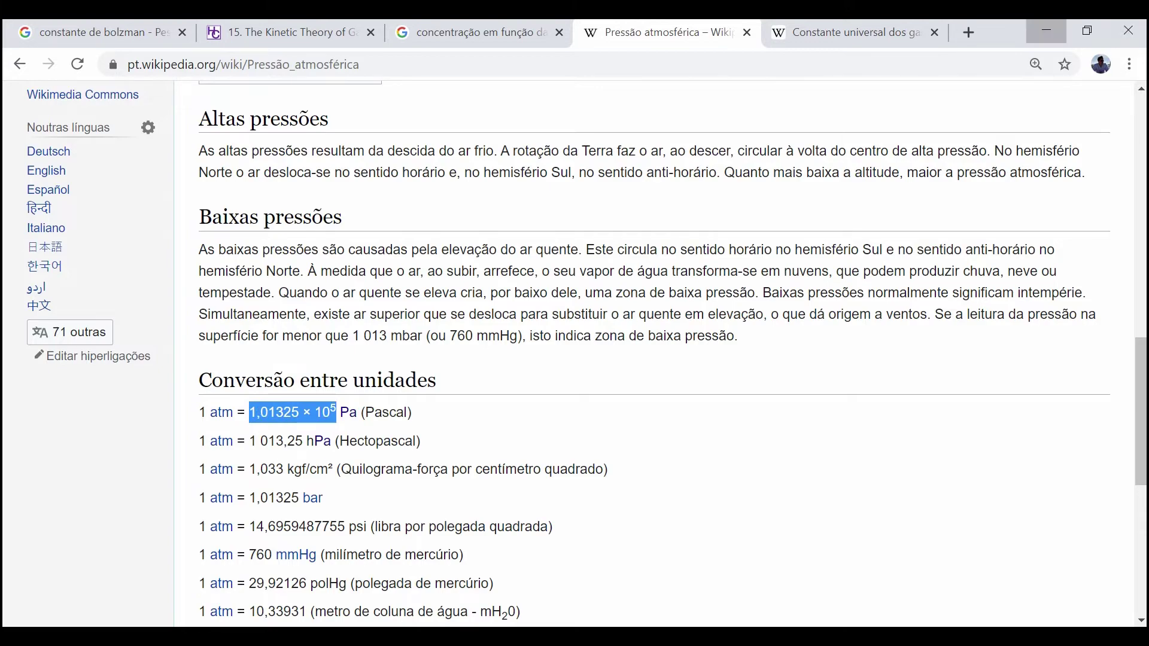
click(1046, 31)
Step: Paste the pressure into C8 and rewrite it as (1,01325*10^5)
text(1,01325 × 105)
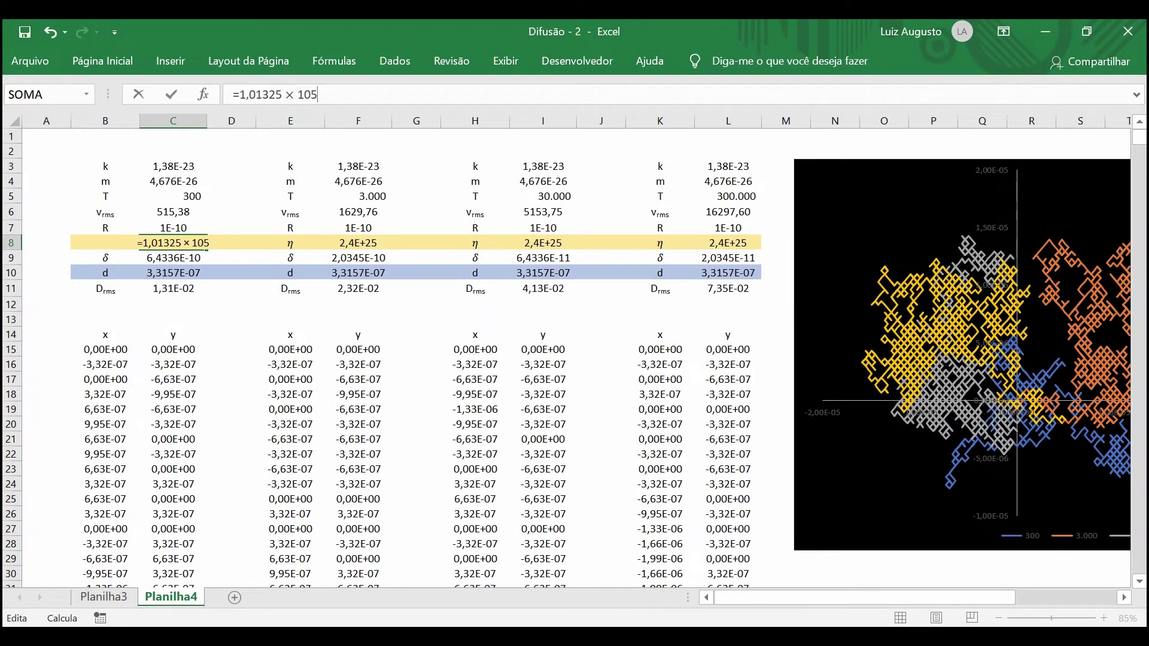
click(289, 94)
key(BackSpace)
key(BackSpace)
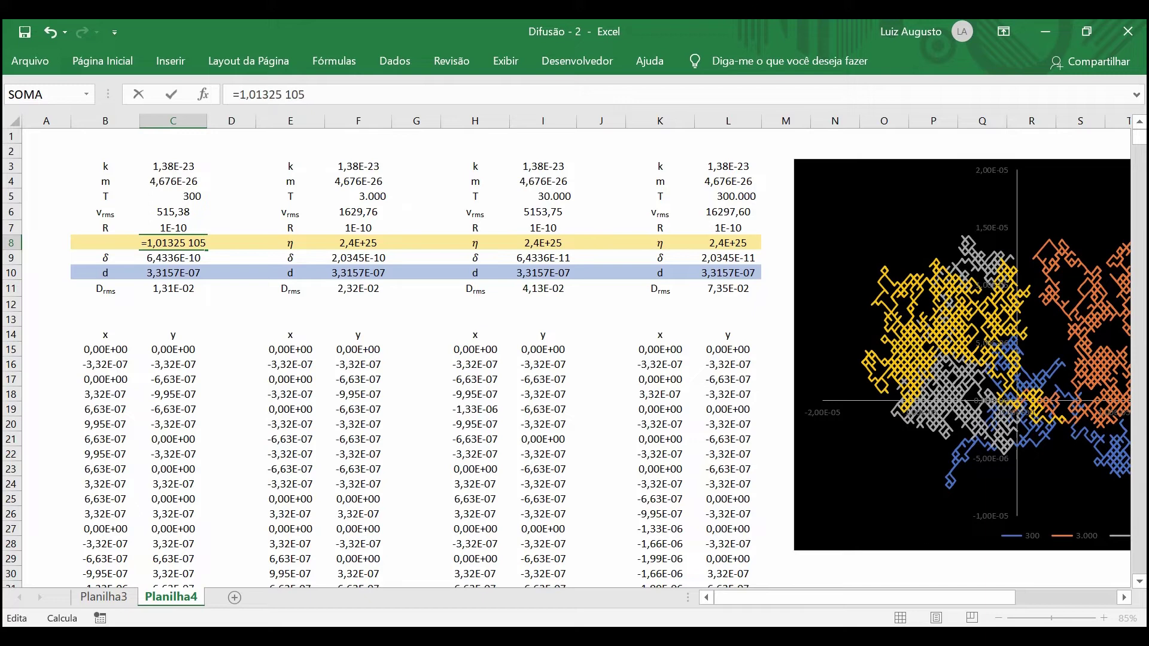
key(Delete)
text(*)
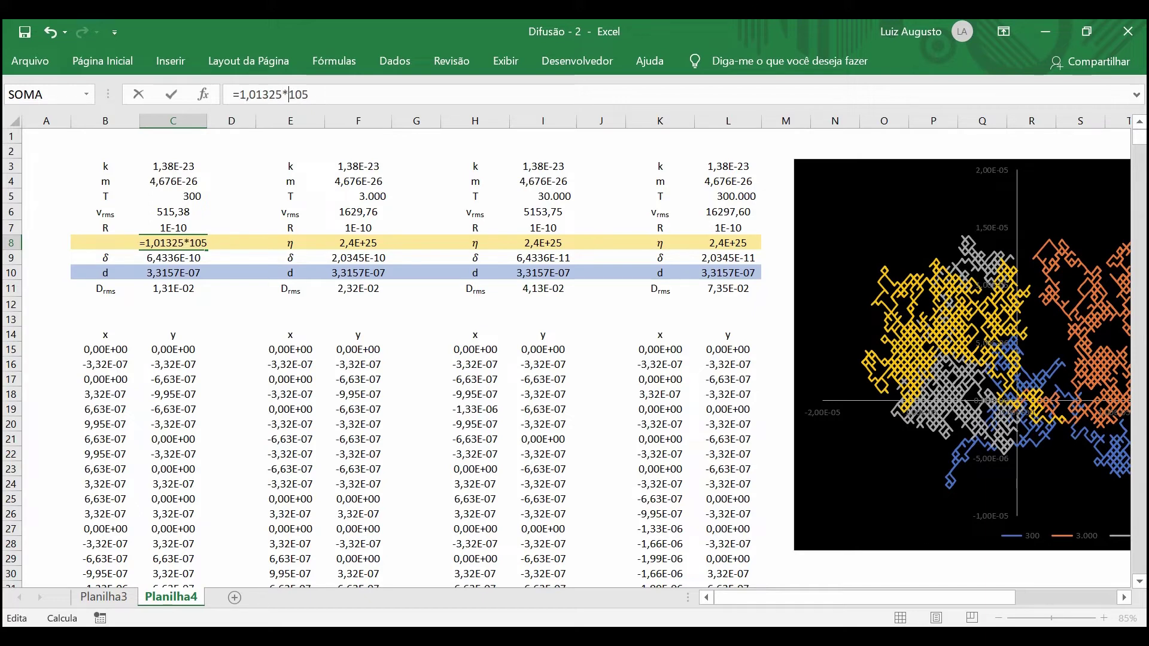
text(^)
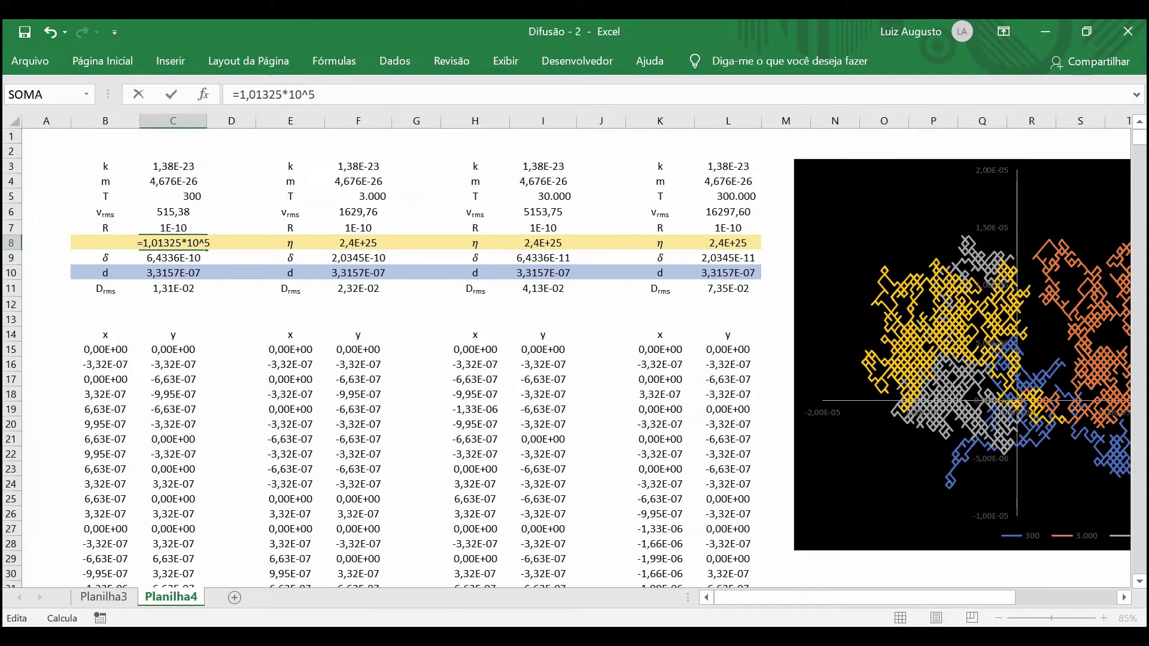
text(()
text()/)
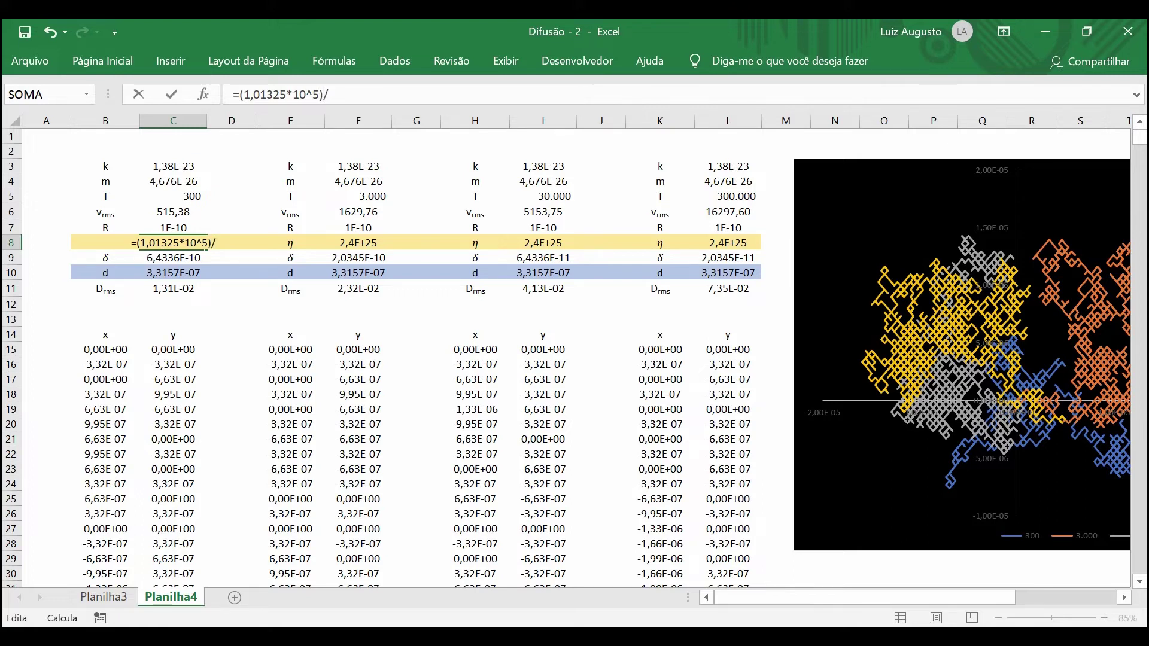
Step: Divide by (8,31*C5) after checking the gas constant, completing η in C8
key(alt+Tab)
key(ctrl+Tab)
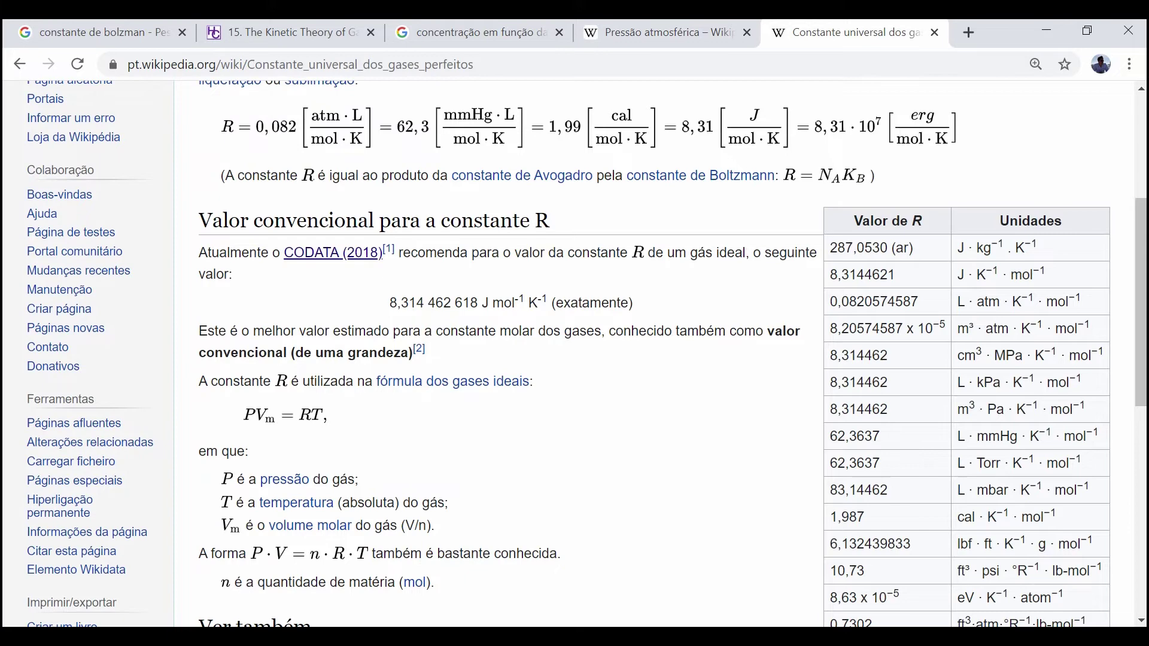
key(alt+Tab)
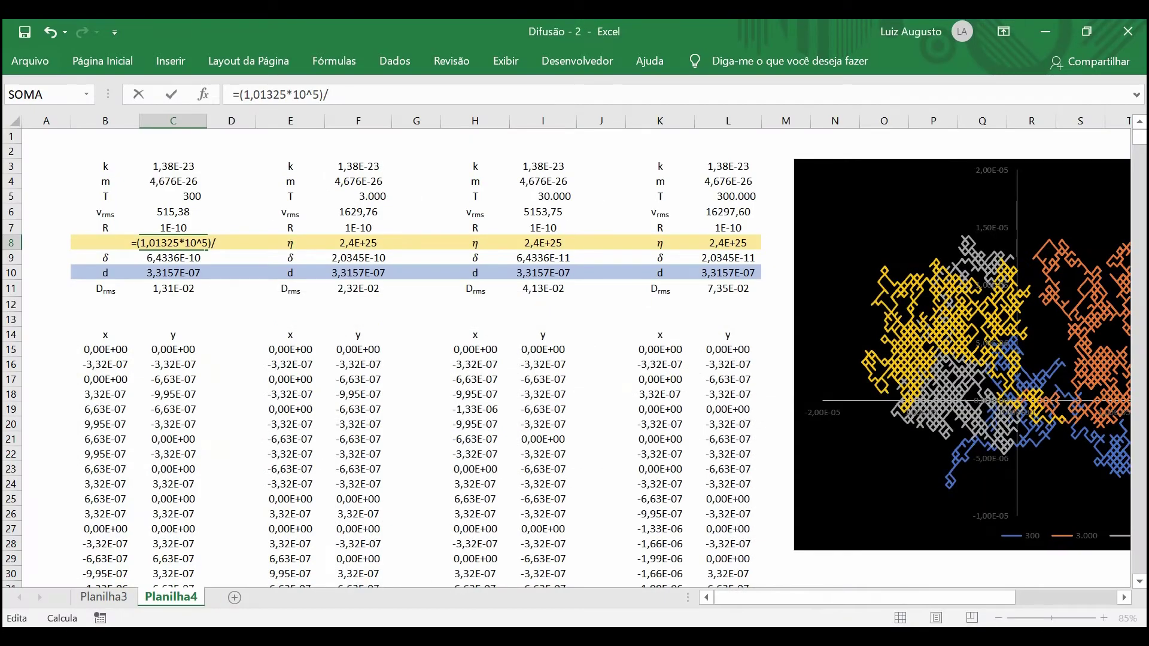
text((8,31)
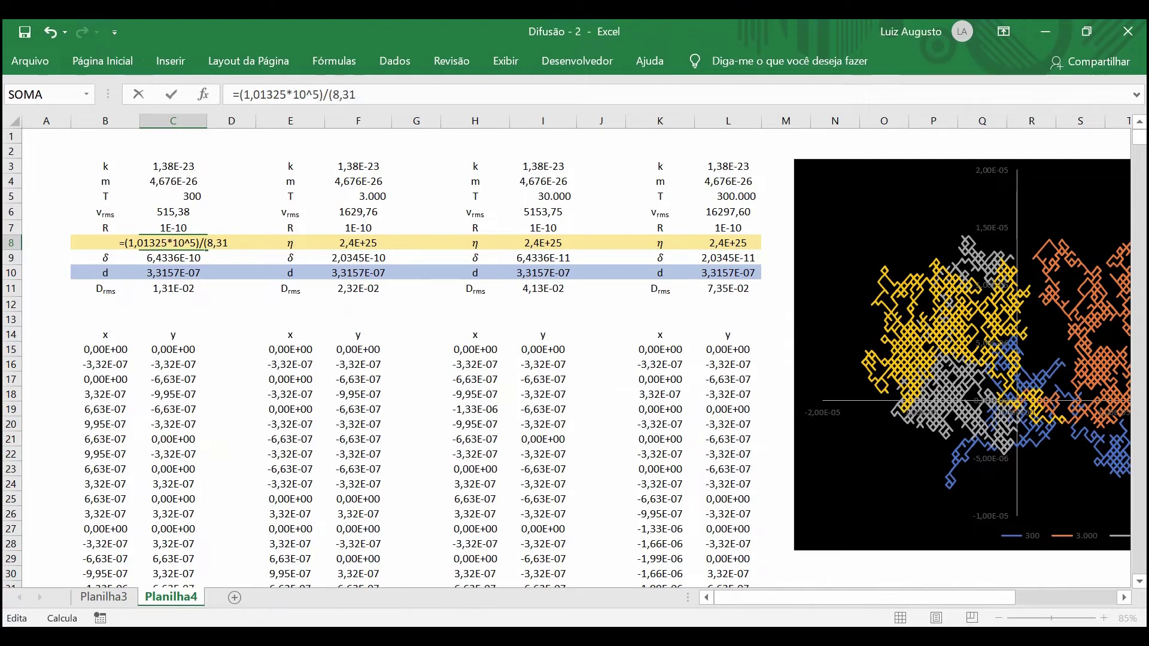
text(*)
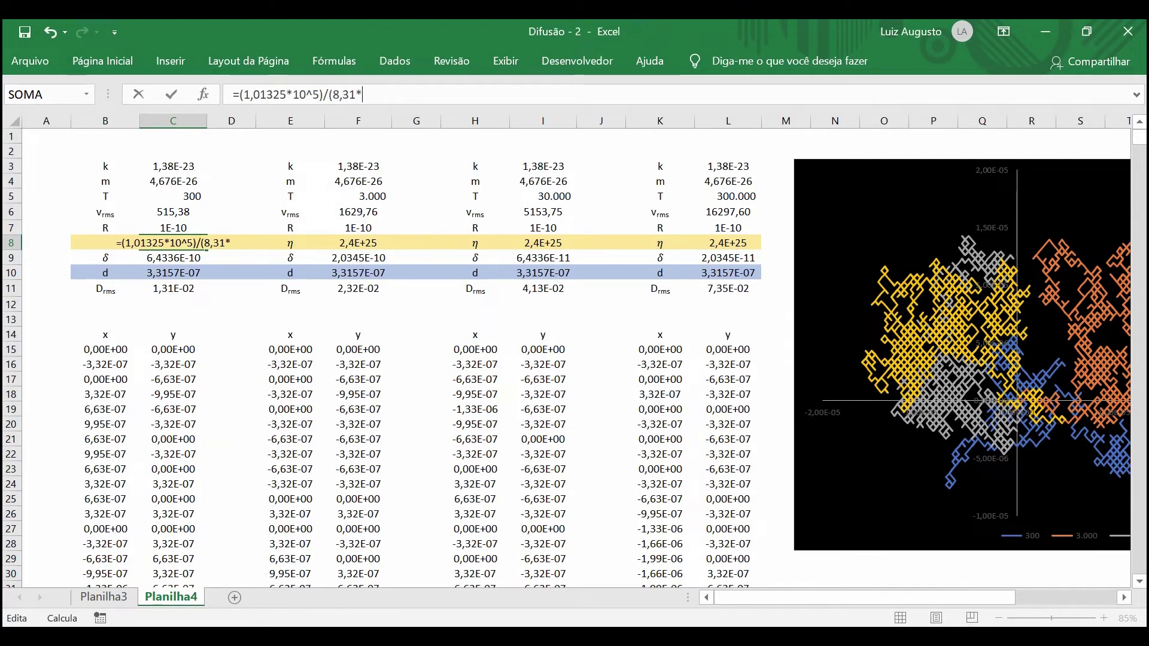
key(Up)
key(Up)
key(Up)
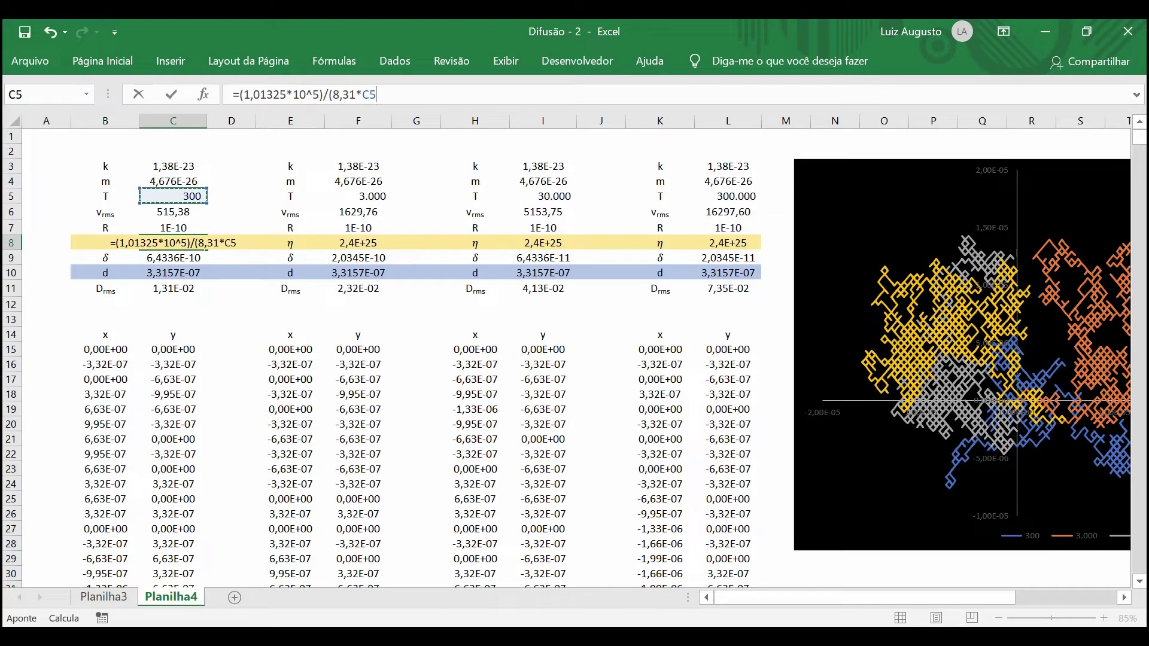
text())
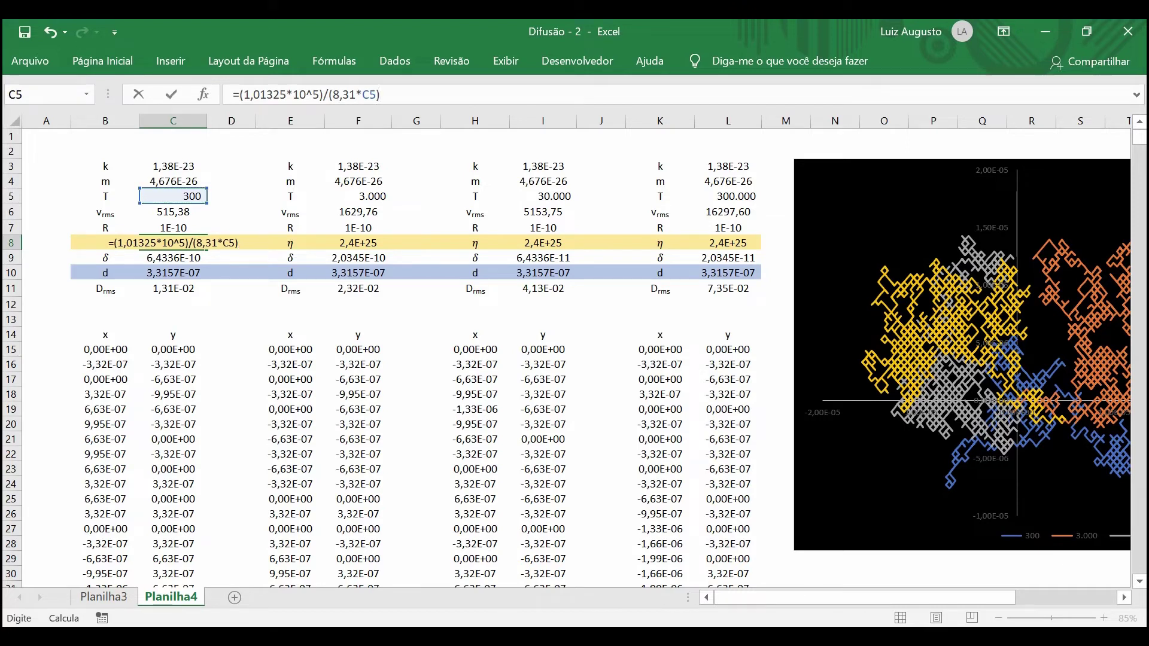
key(Return)
Step: Copy the η formula from C8 into F8 and I8
key(Up)
key(ctrl+c)
key(Right)
key(Right)
key(Right)
key(ctrl+v)
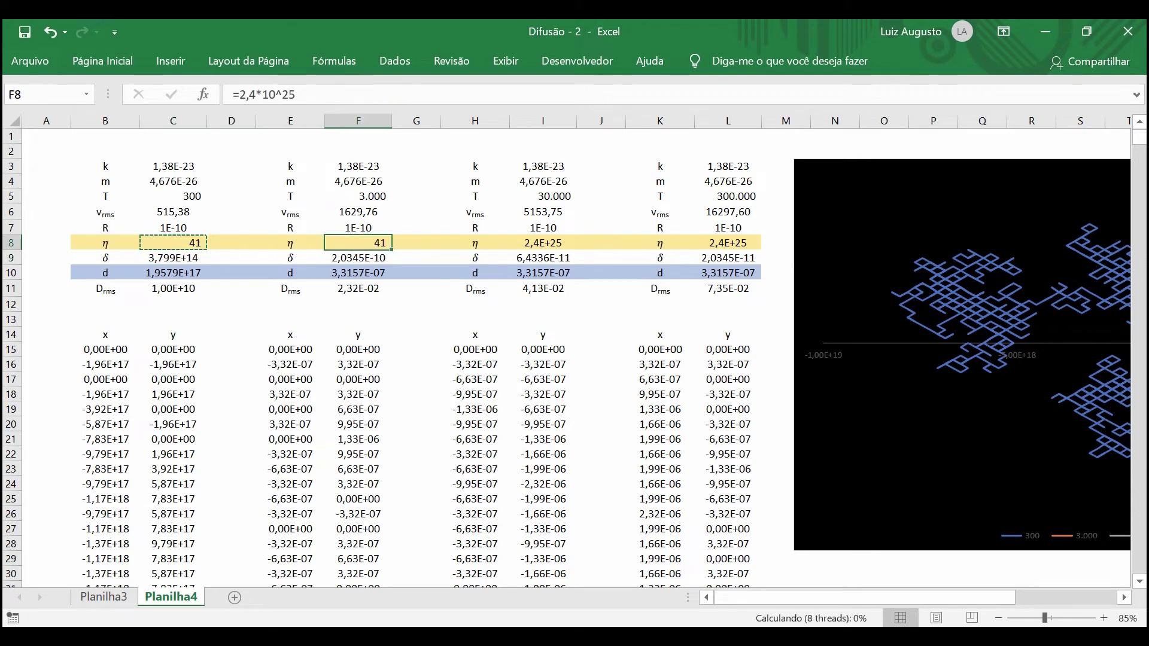
Step: Fix a stray entry in L8, then paste the η formula from I8 into L8
key(Right)
key(Right)
key(Right)
key(ctrl+v)
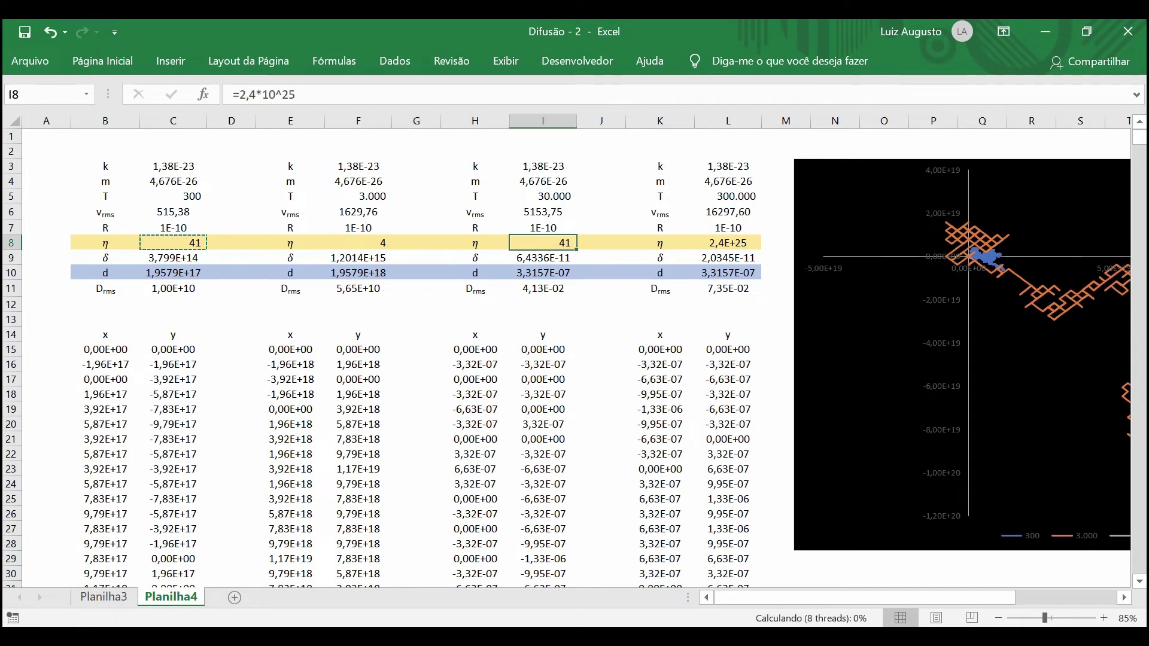
key(Right)
key(Right)
key(Right)
text(v)
key(BackSpace)
text(=2,4*10^25)
key(Left)
key(Left)
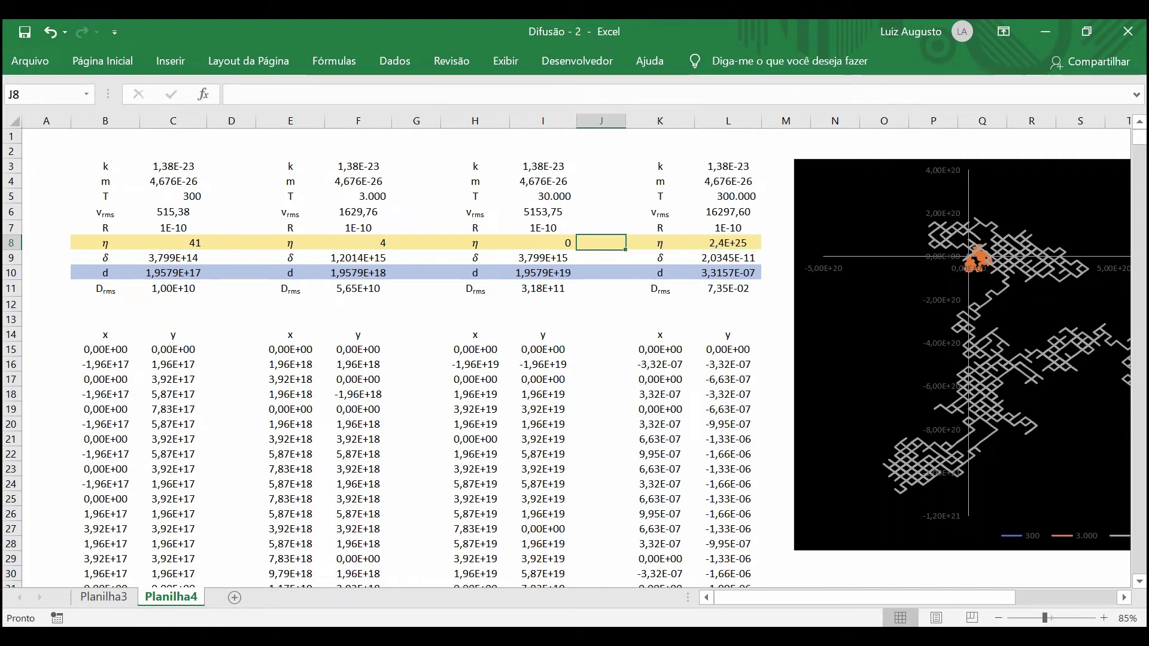
key(Left)
key(ctrl+c)
key(Right)
key(Right)
key(Right)
key(ctrl+v)
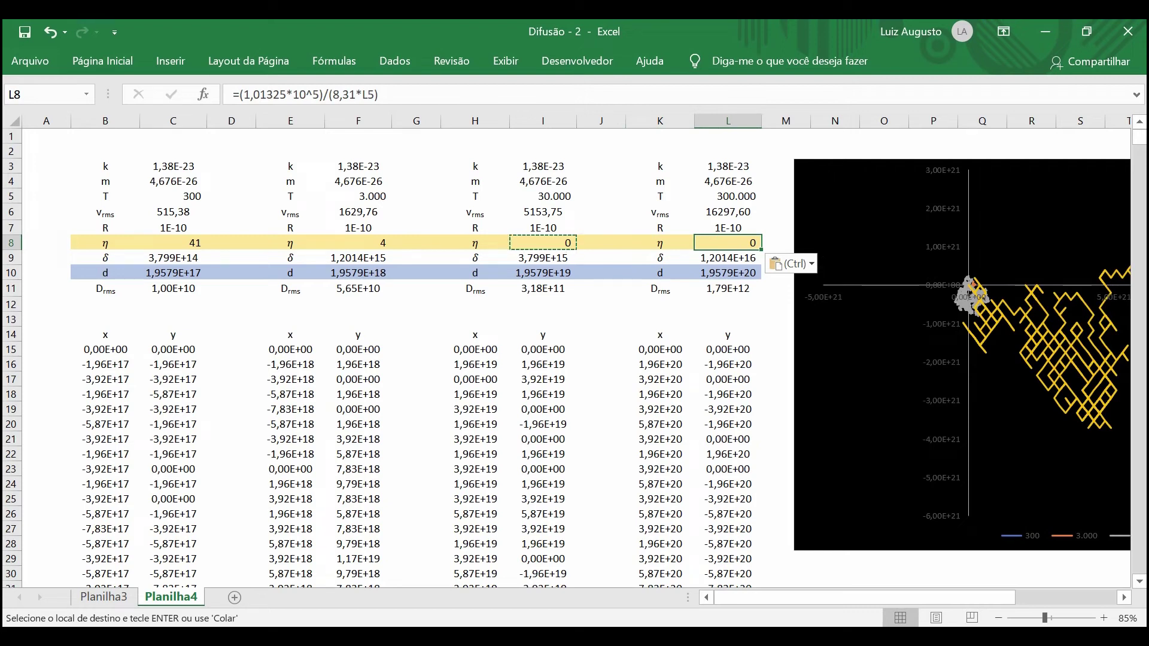
Step: Change F5's temperature formula from =10*C5 to =5*C5
click(173, 196)
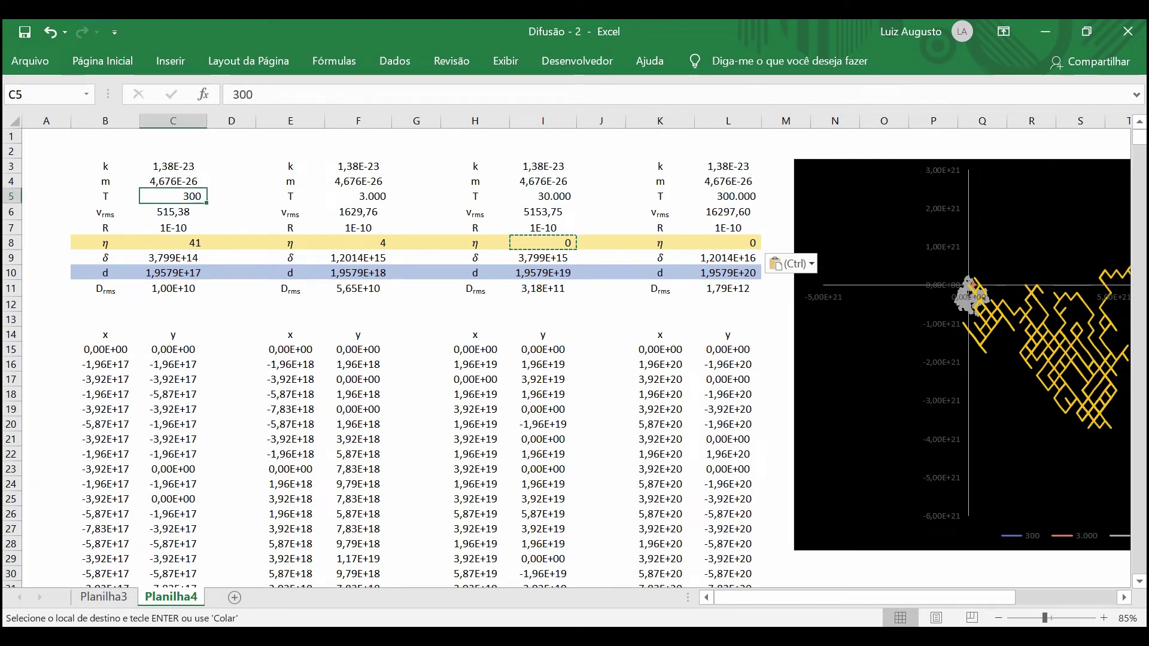
click(358, 196)
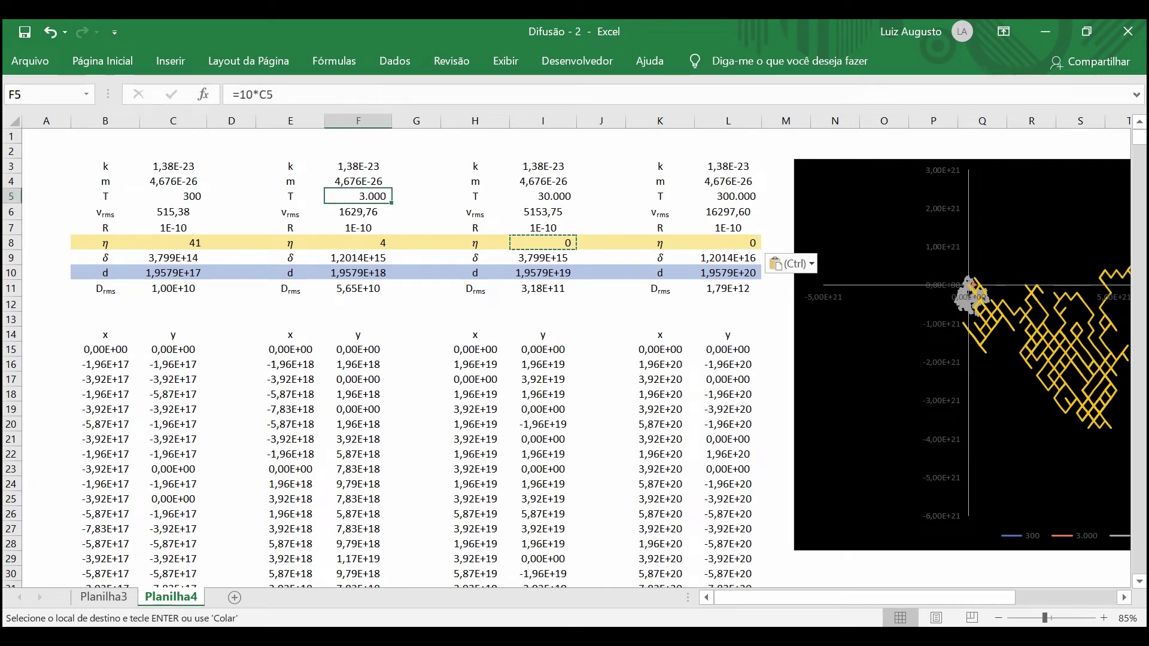
click(253, 95)
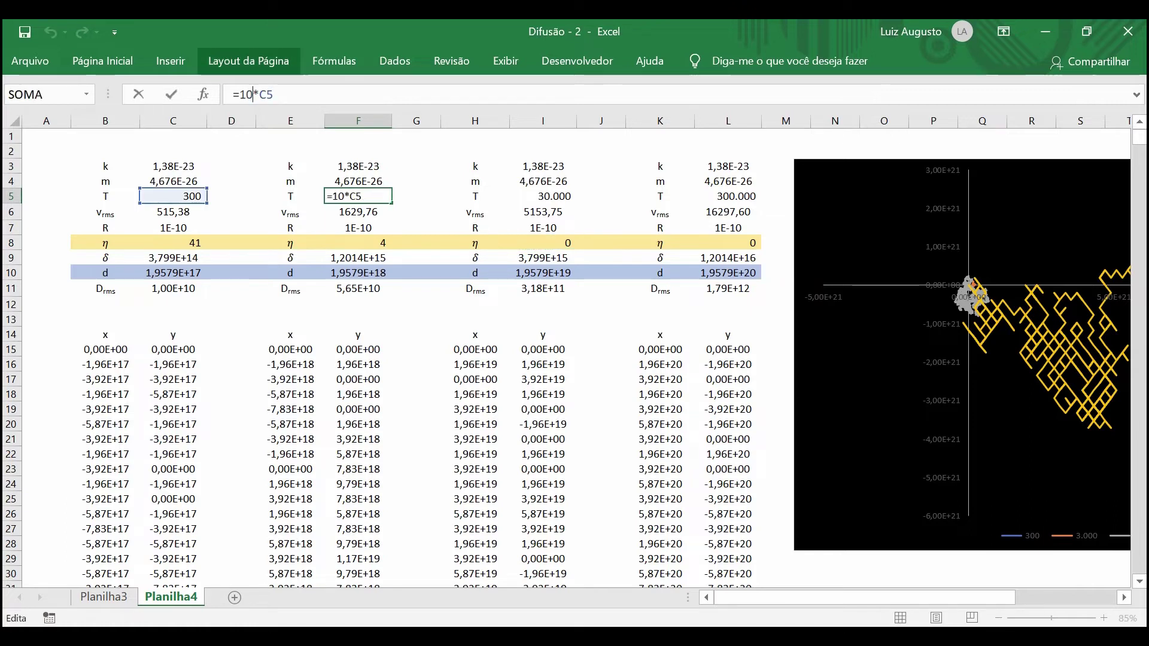
key(BackSpace)
key(BackSpace)
text(500)
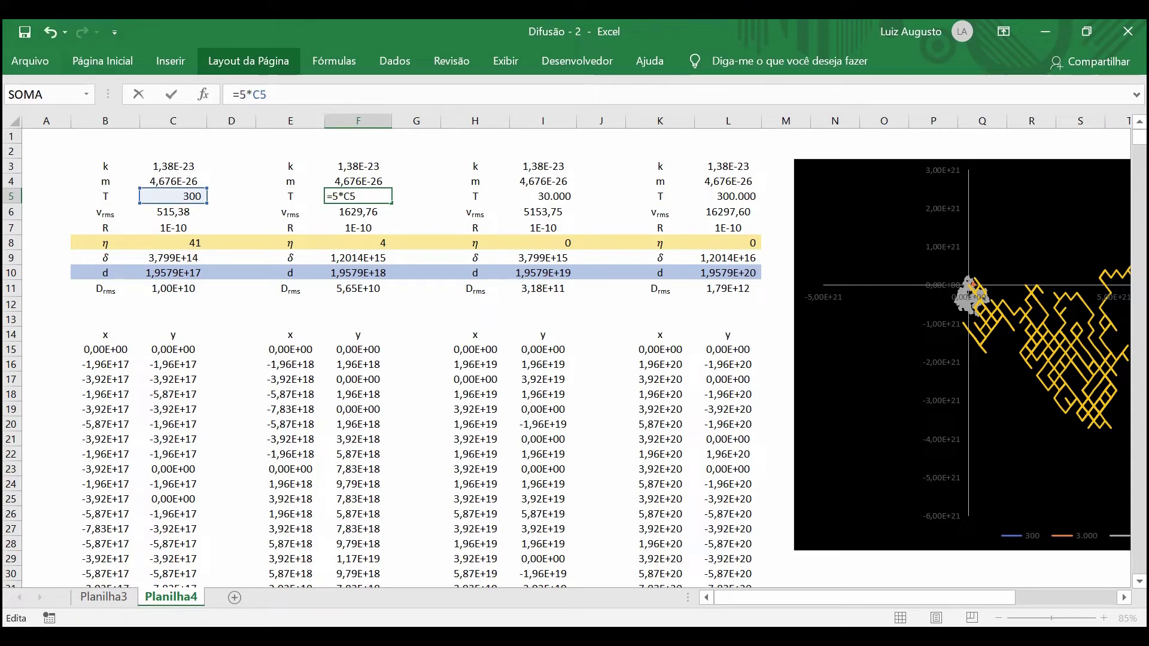
key(Return)
key(Return)
Step: Copy F5's temperature formula into I5 and L5
key(Up)
key(Up)
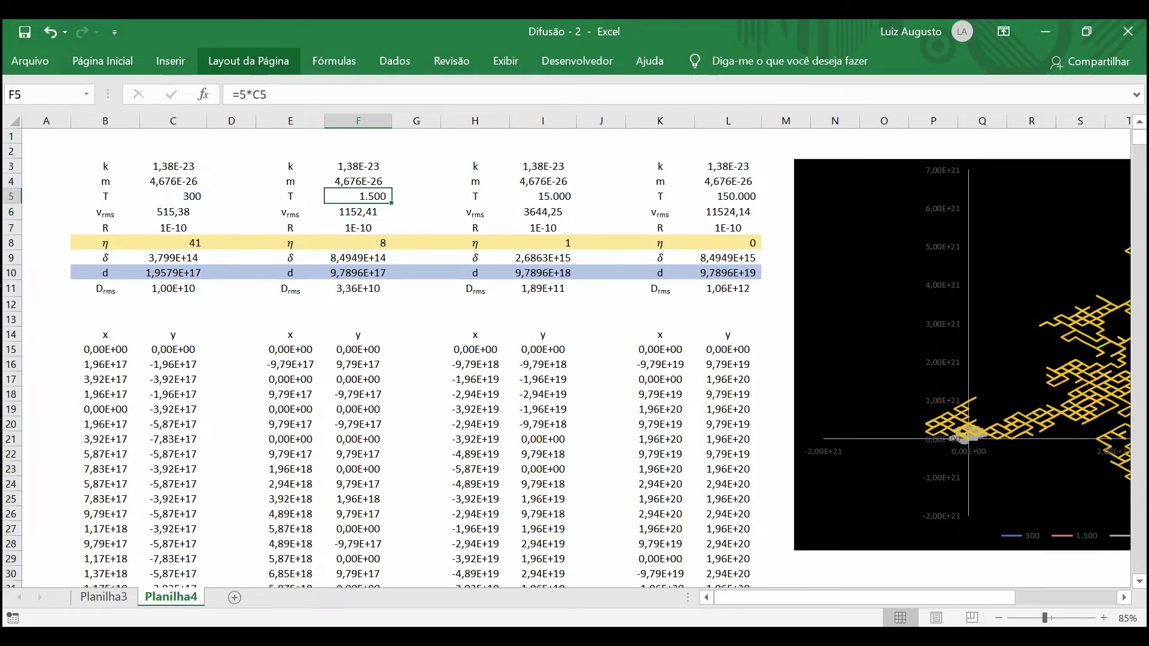
key(ctrl+c)
key(Right)
key(Right)
key(Right)
key(ctrl+v)
key(Right)
key(Right)
key(Right)
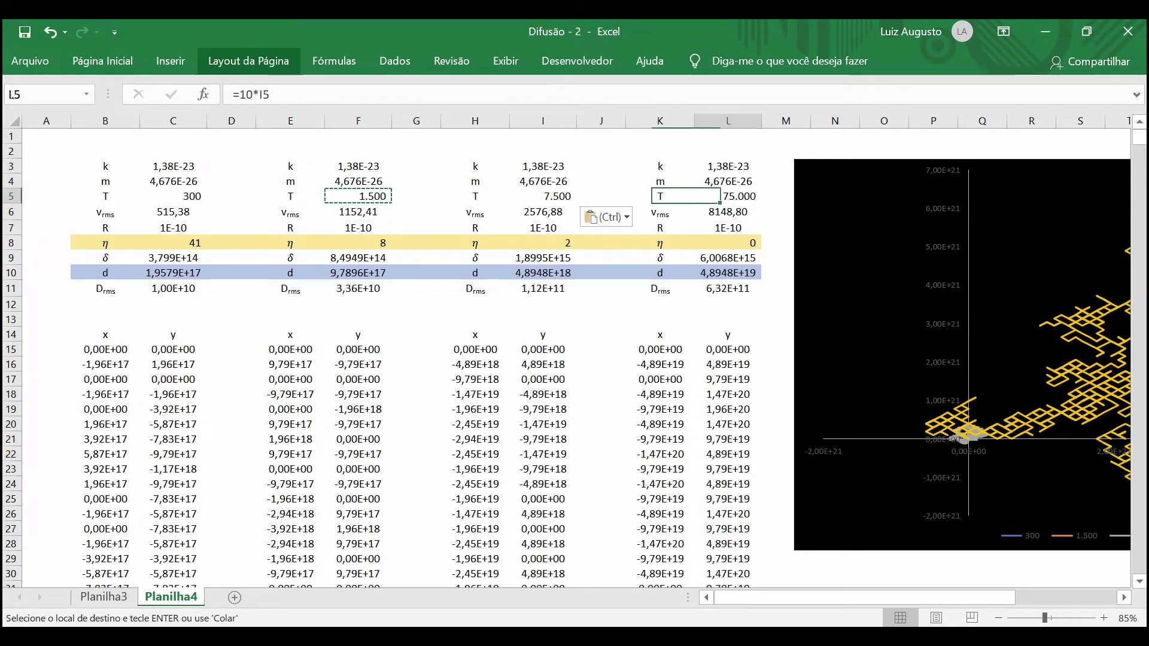
key(ctrl+v)
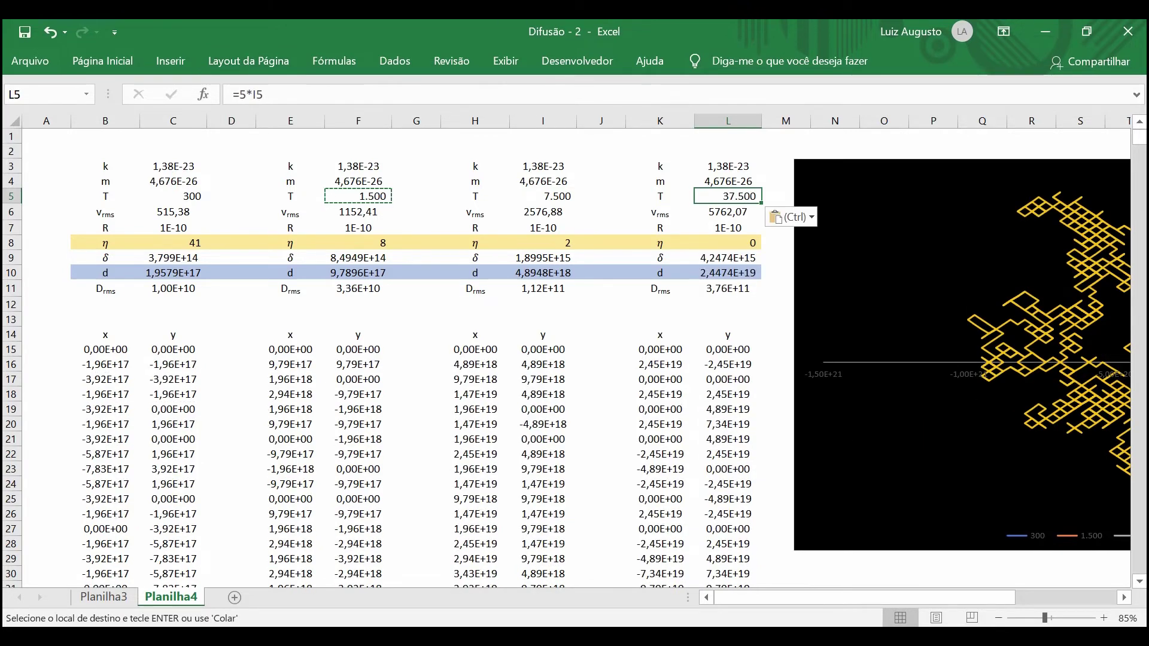
mouse_move(996, 597)
mouse_down()
mouse_move(1065, 598)
mouse_move(1024, 597)
mouse_up()
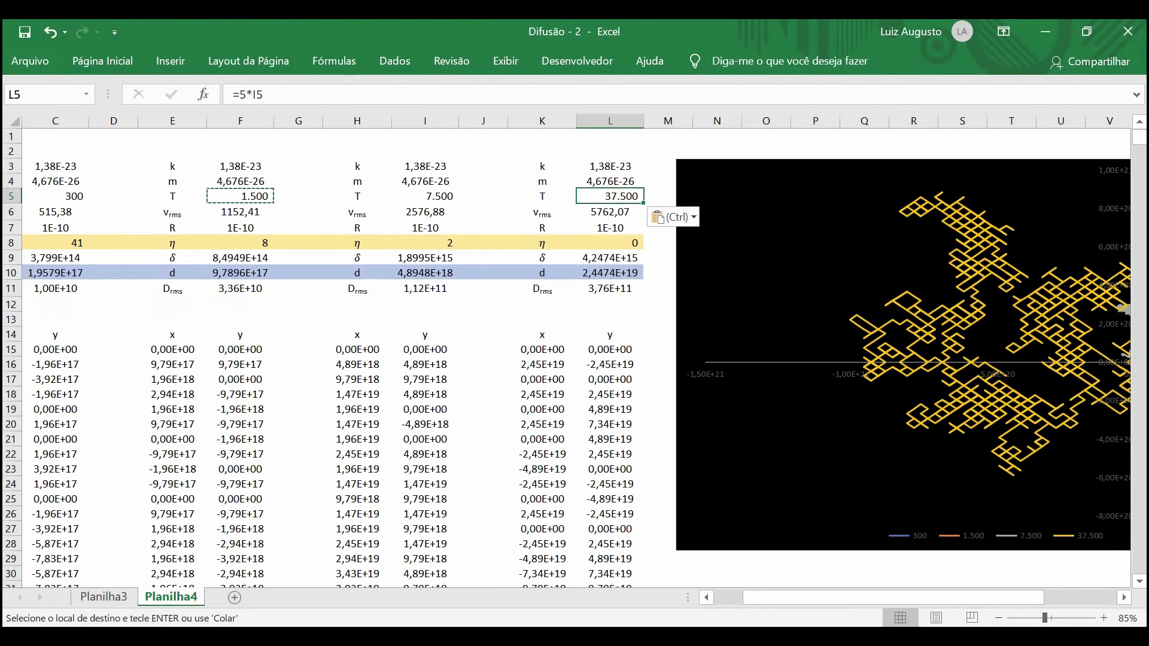
Step: Make L5 double the previous temperature and paste that doubling formula into I5 and F5
click(240, 94)
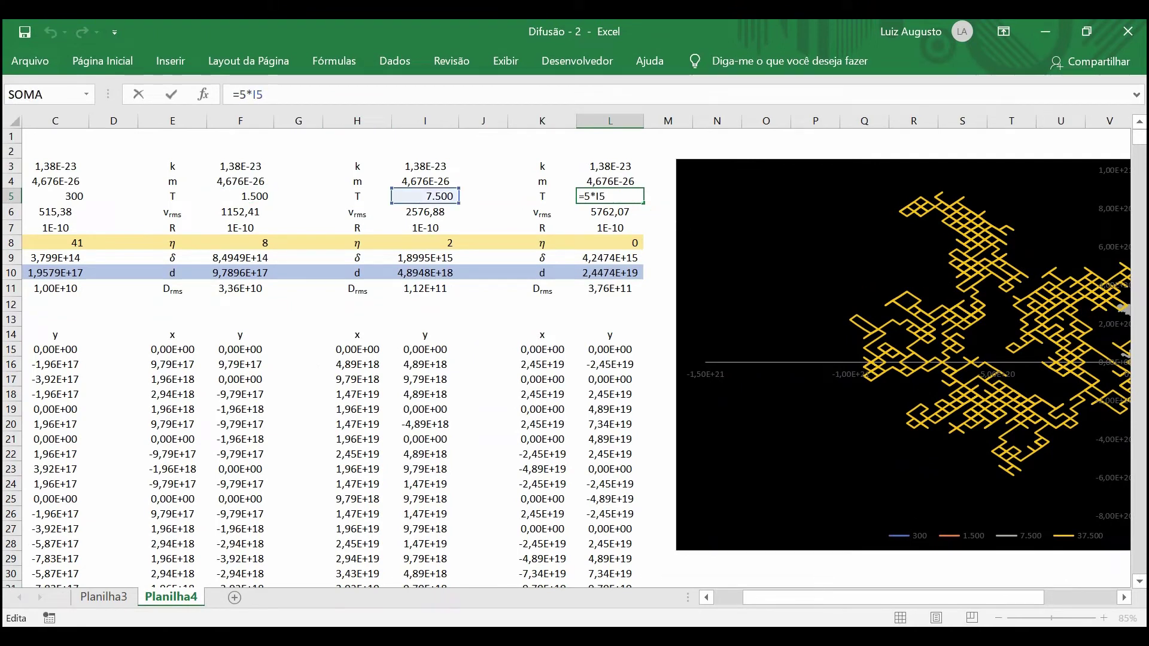
text(2)
key(Return)
key(Up)
key(ctrl+c)
key(Left)
key(Left)
key(Left)
key(ctrl+v)
key(Left)
key(Left)
key(Left)
key(ctrl+v)
key(ctrl+v)
key(Left)
key(Left)
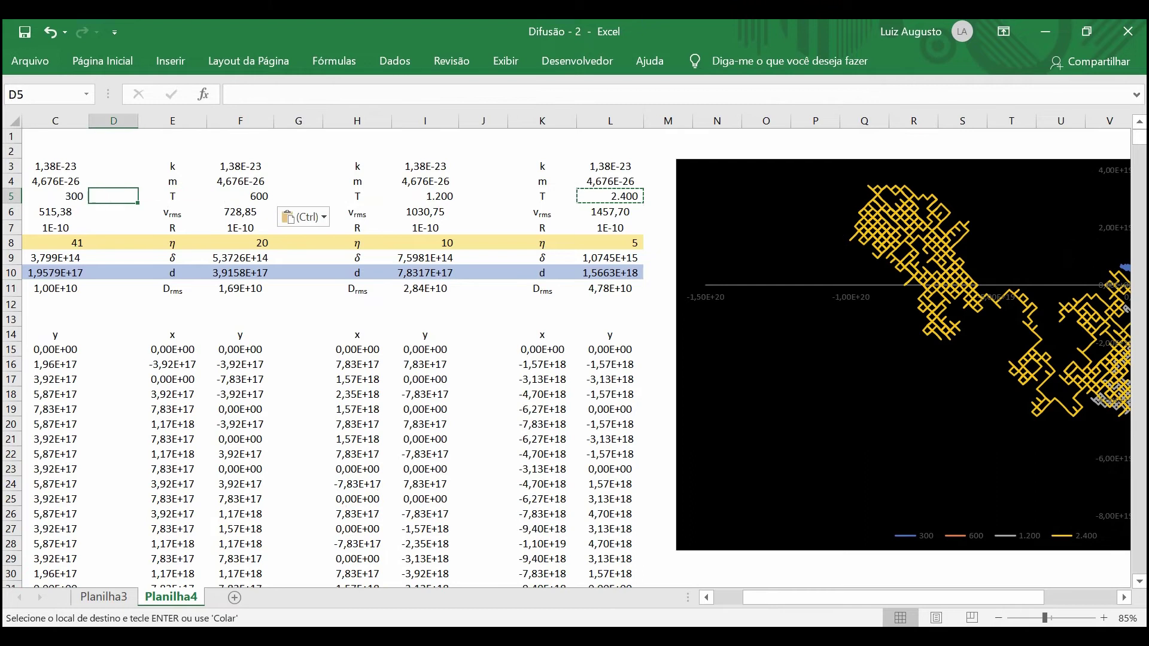
key(Left)
key(Left)
key(Left)
Step: Step through C5, F5 and I5 to check the doubled temperatures
key(Right)
key(Right)
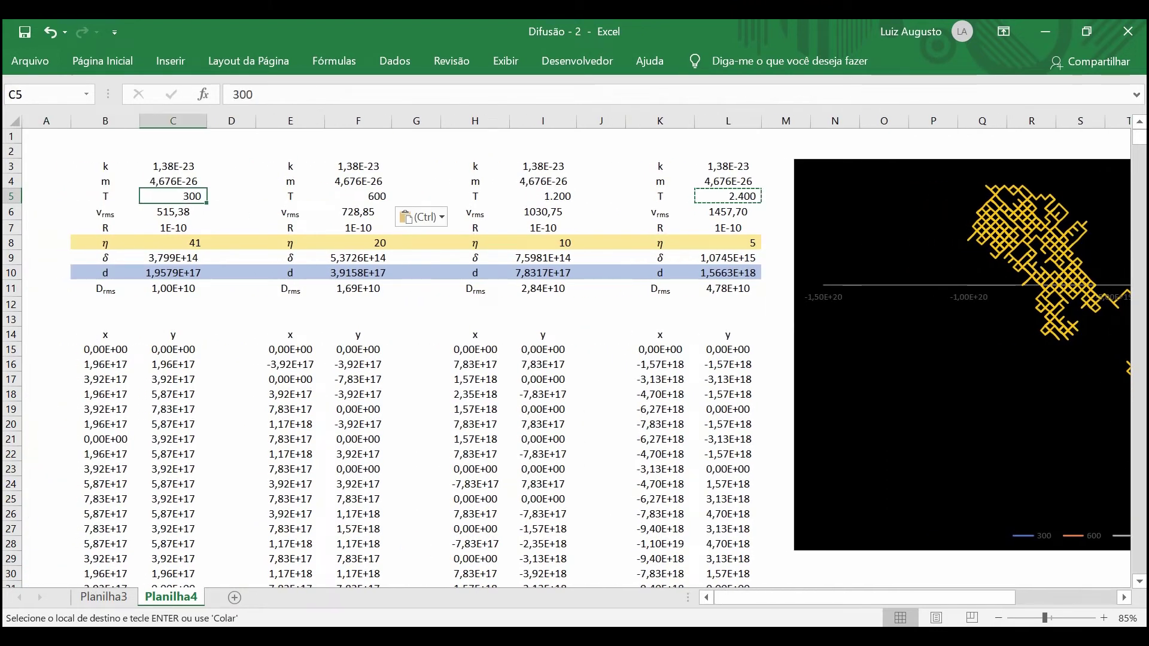
key(Right)
key(Right)
key(Right)
key(Right)
key(Right)
key(Right)
key(Right)
key(Right)
key(Right)
key(Right)
key(Right)
key(Right)
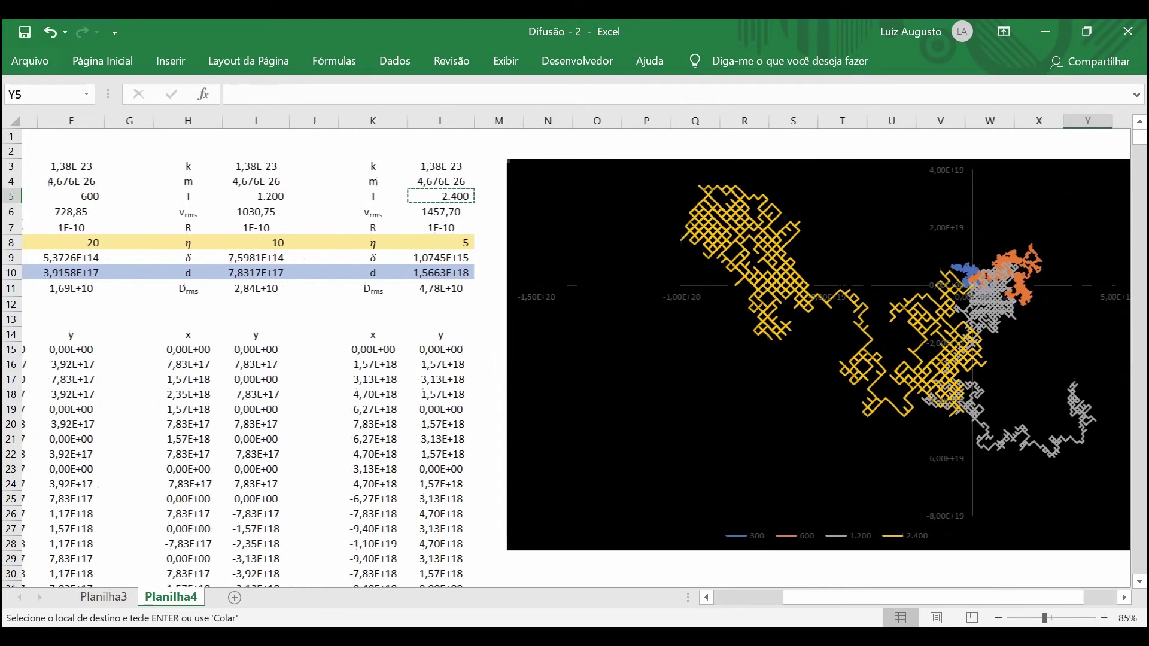
key(Right)
key(Right)
key(Right)
key(Right)
key(Right)
key(Right)
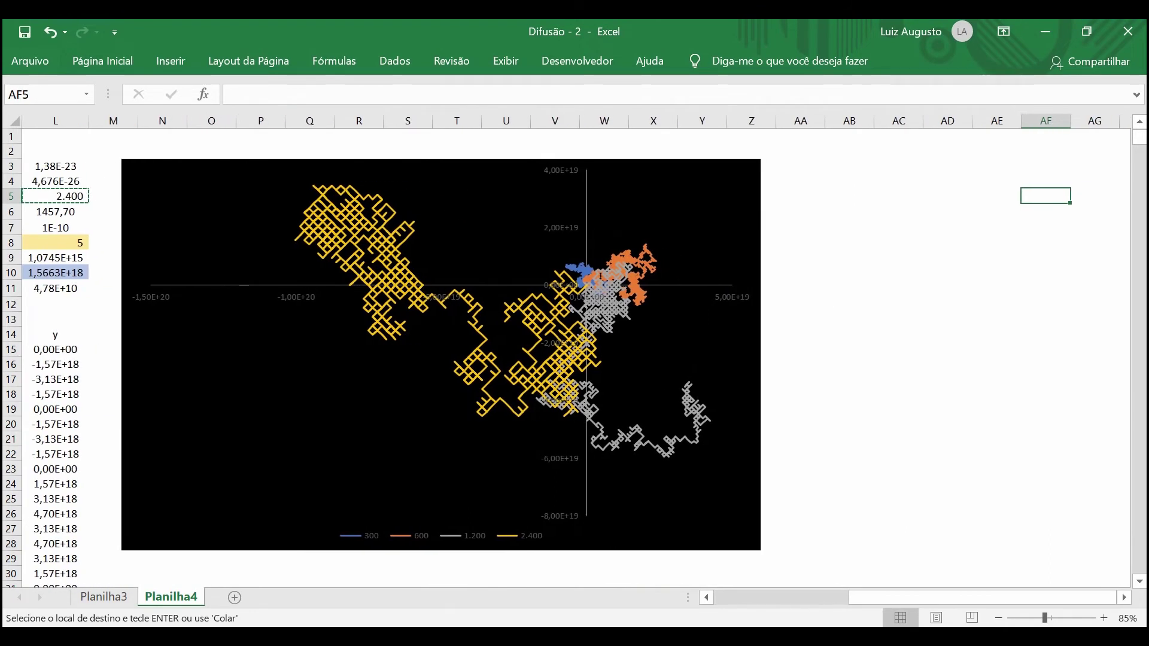
Step: Clear the copy marquee and regenerate the random walks twice with F9
key(Escape)
key(F9)
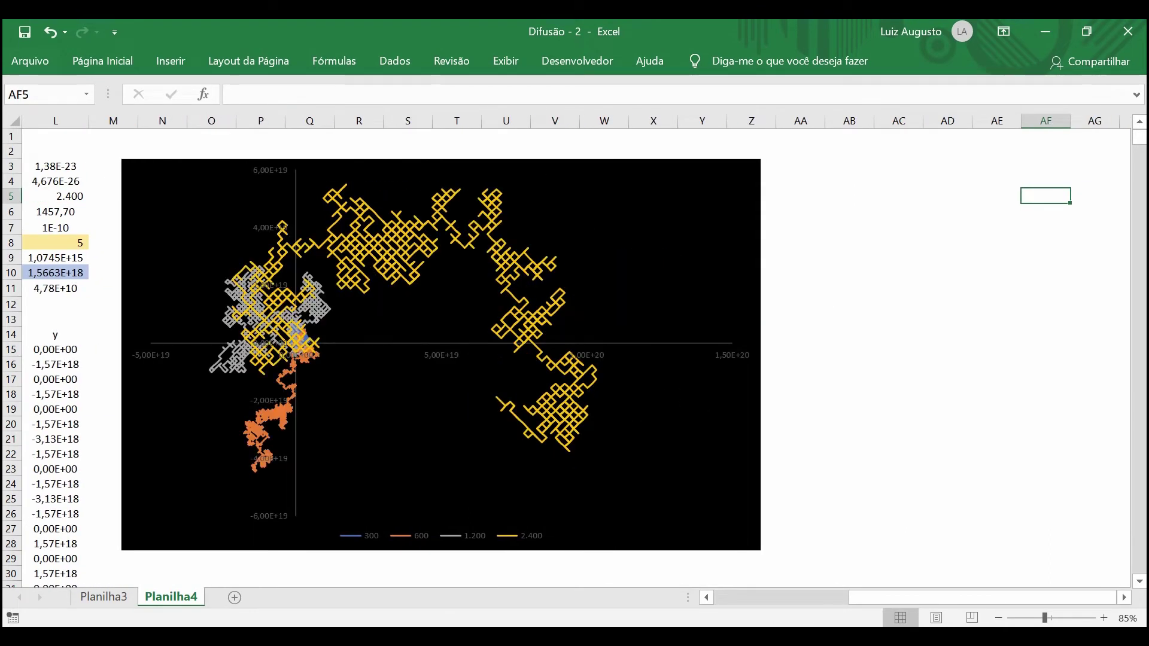
key(F9)
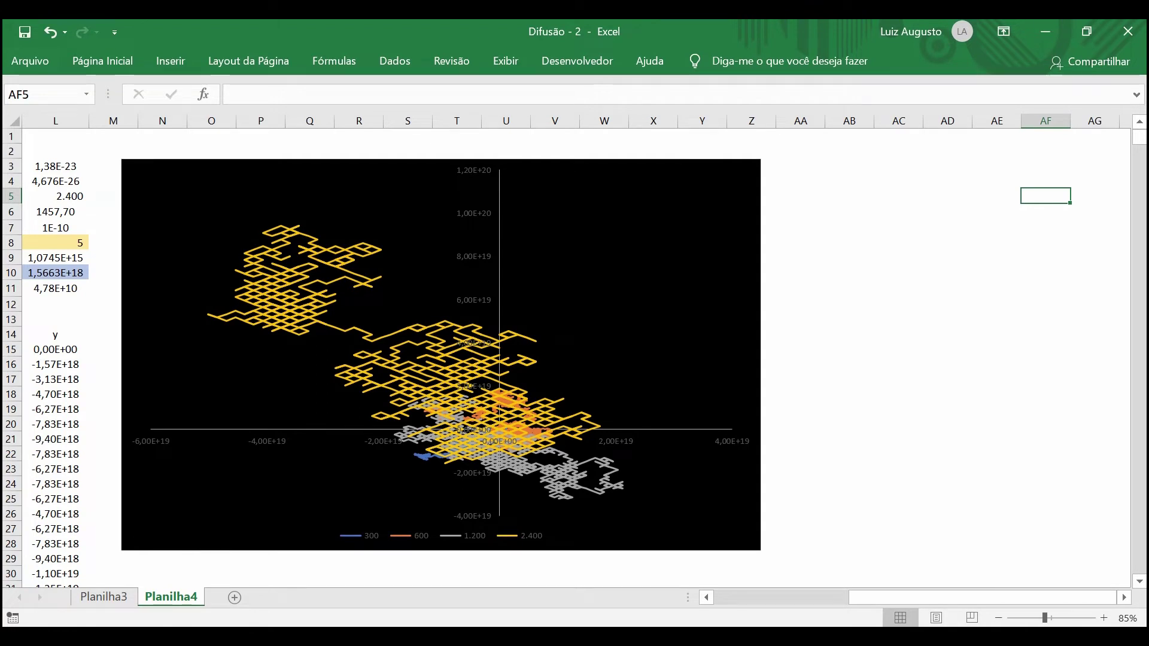
Step: Give the 2.400 path a ¼ pt outline, accepting the slow-rendering warning
click(419, 329)
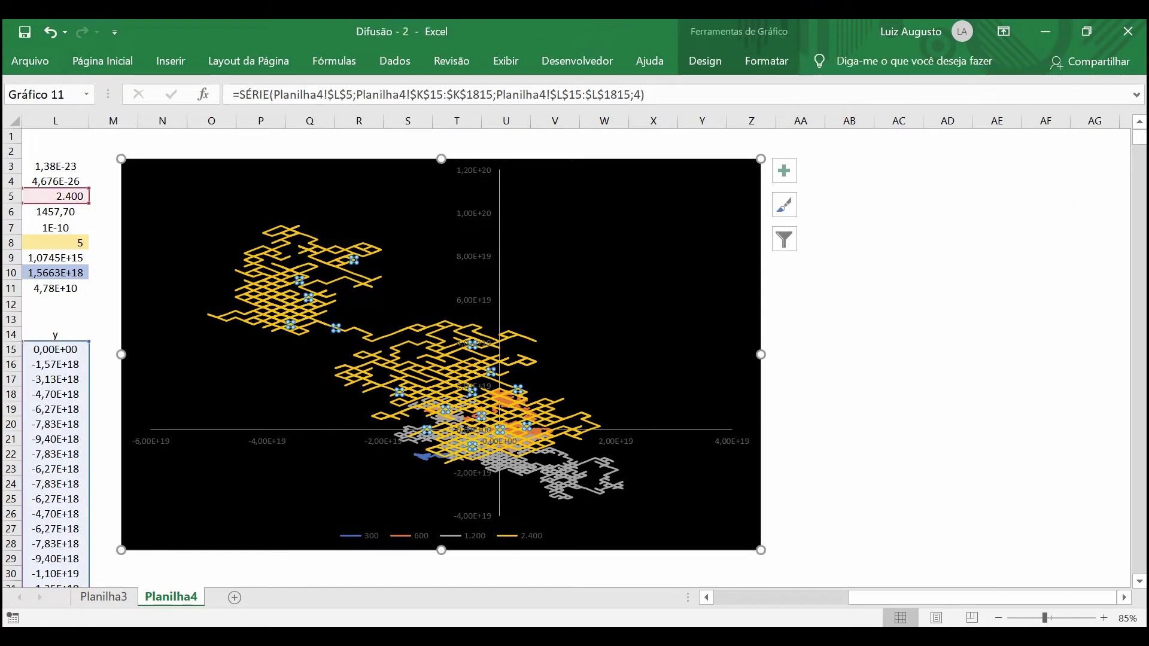
click(766, 60)
click(598, 108)
mouse_move(533, 336)
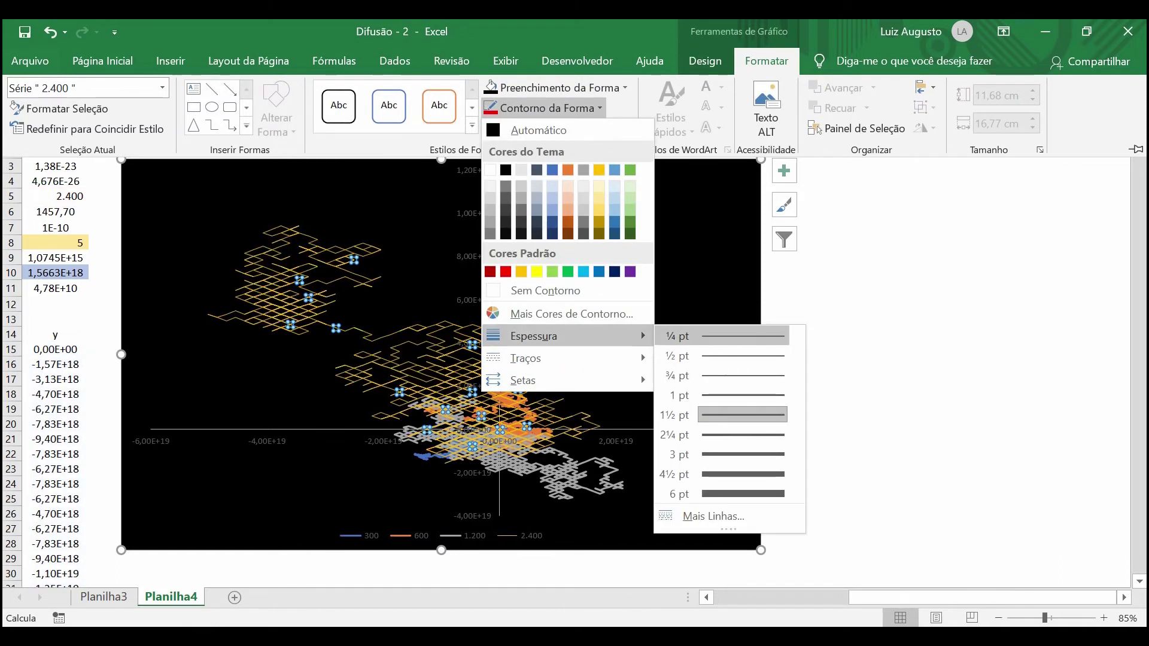
click(703, 331)
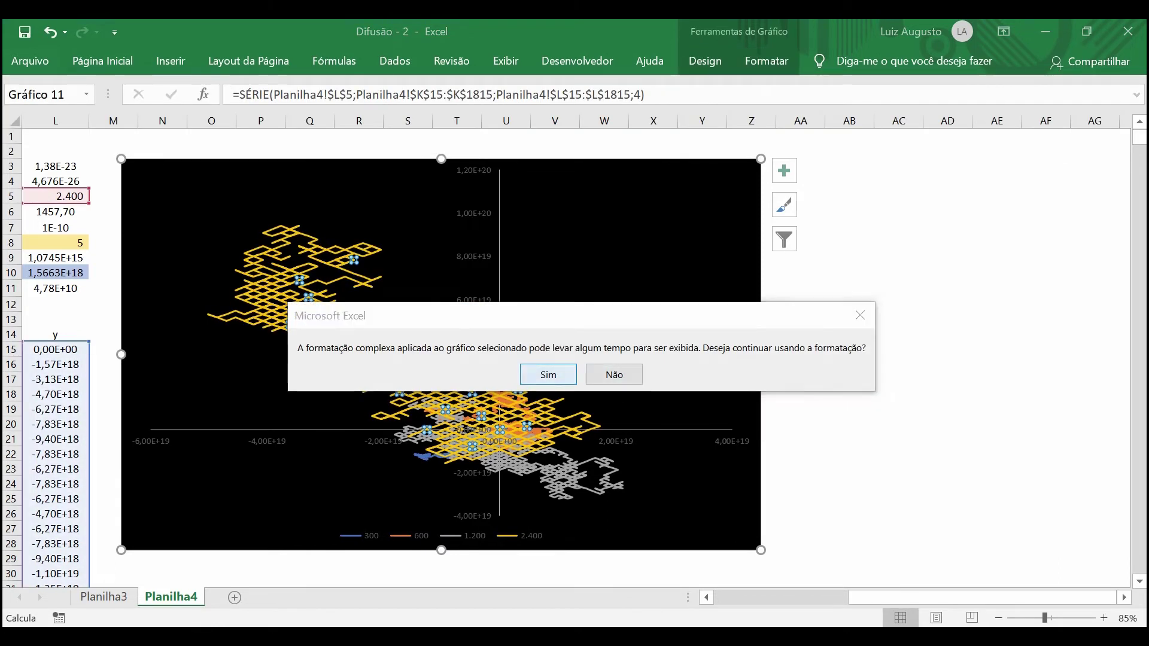
click(549, 374)
click(898, 334)
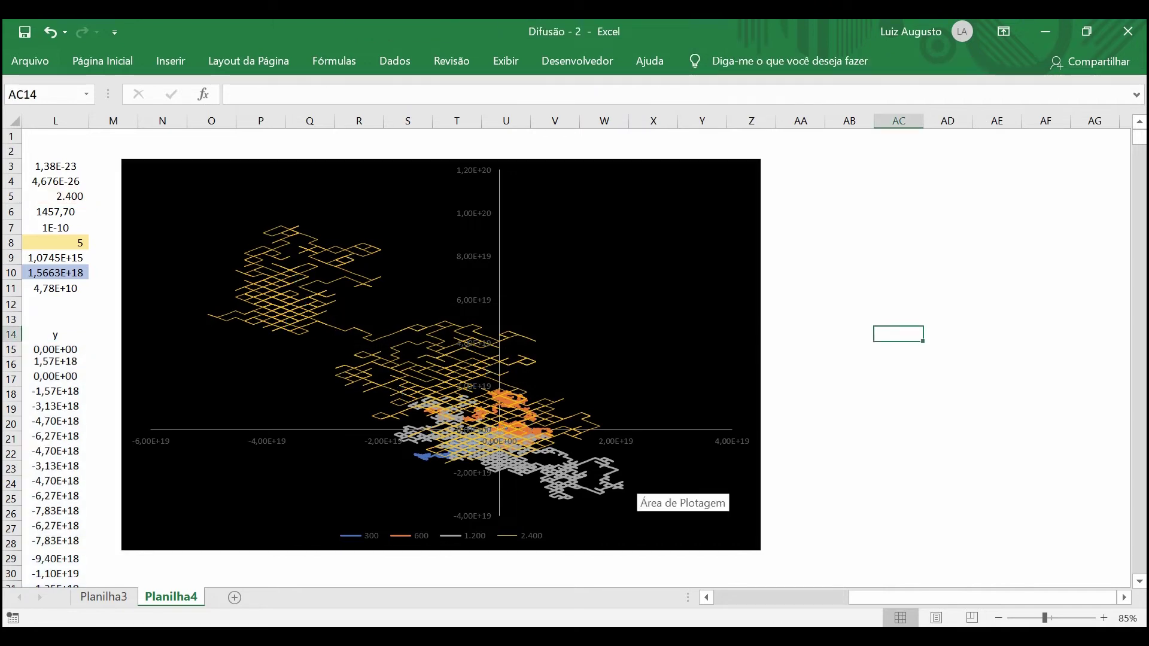
Step: Thin the 1.200 path to ¼ pt and regenerate the walks
click(617, 352)
click(766, 61)
click(545, 108)
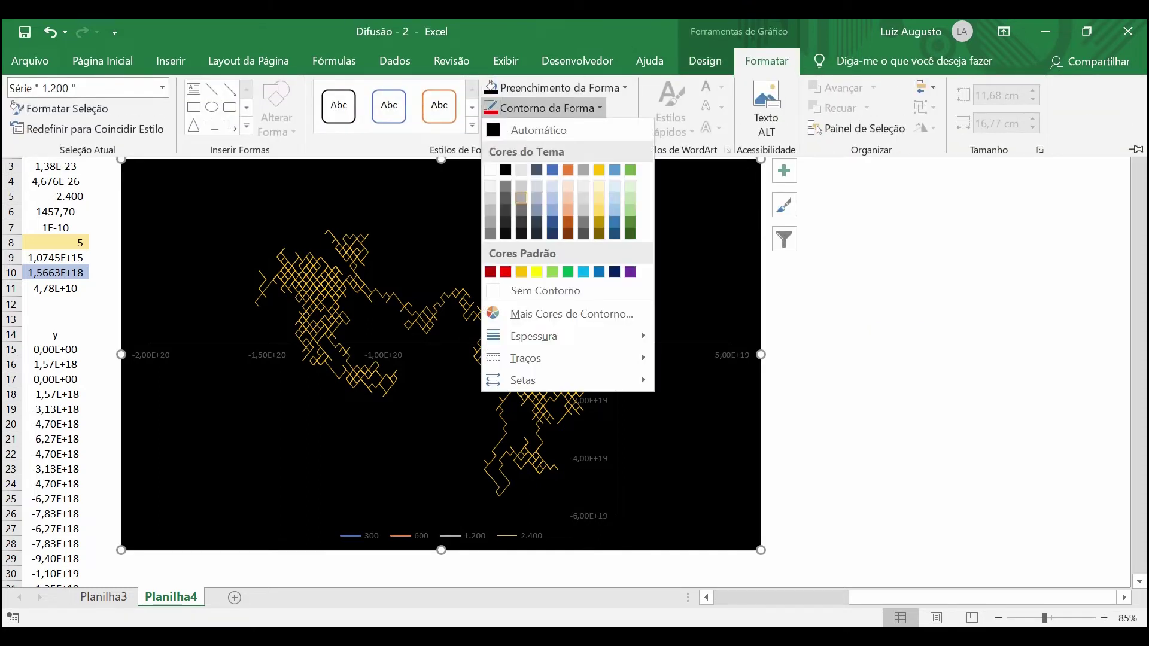
mouse_move(534, 336)
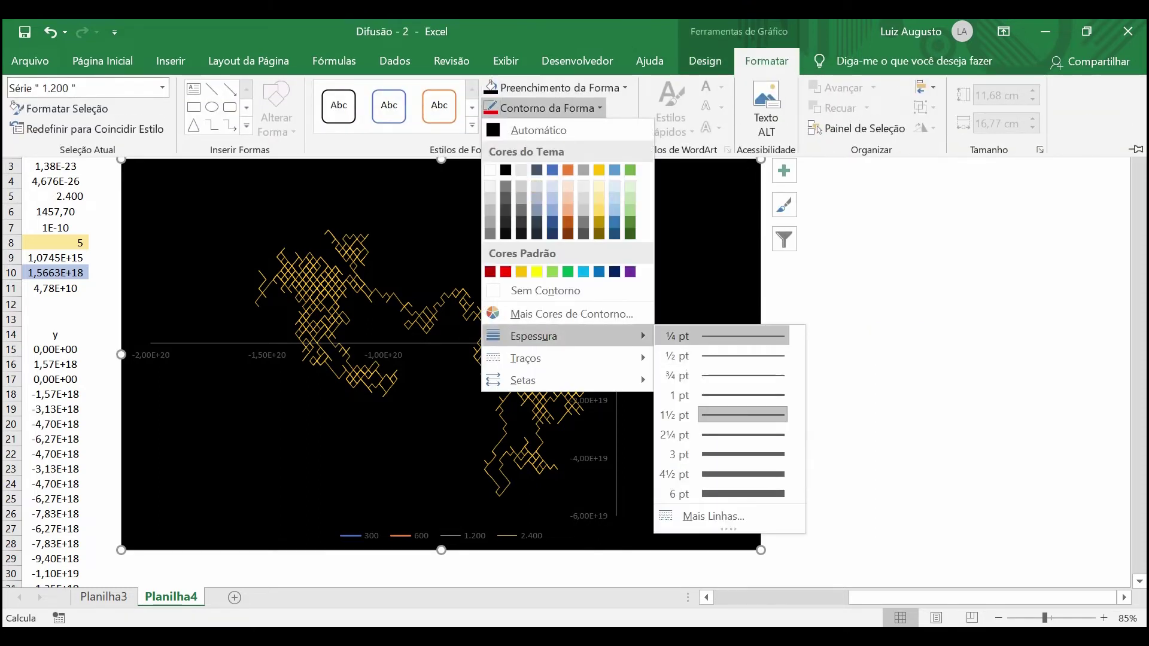
click(688, 336)
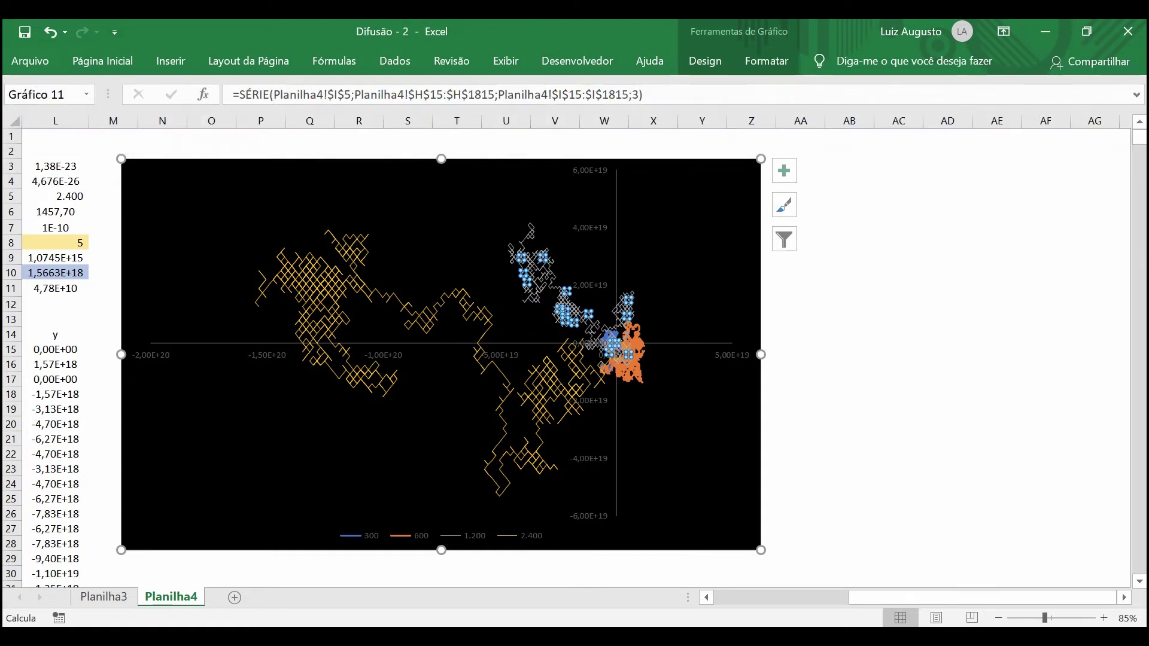
click(898, 288)
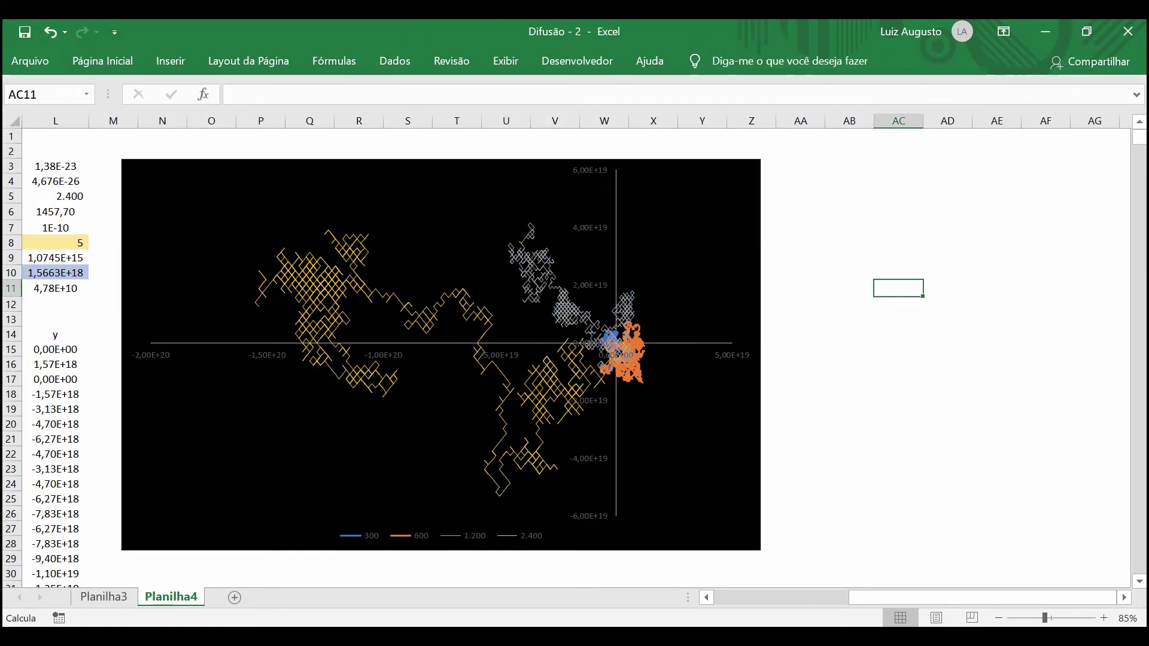
key(F9)
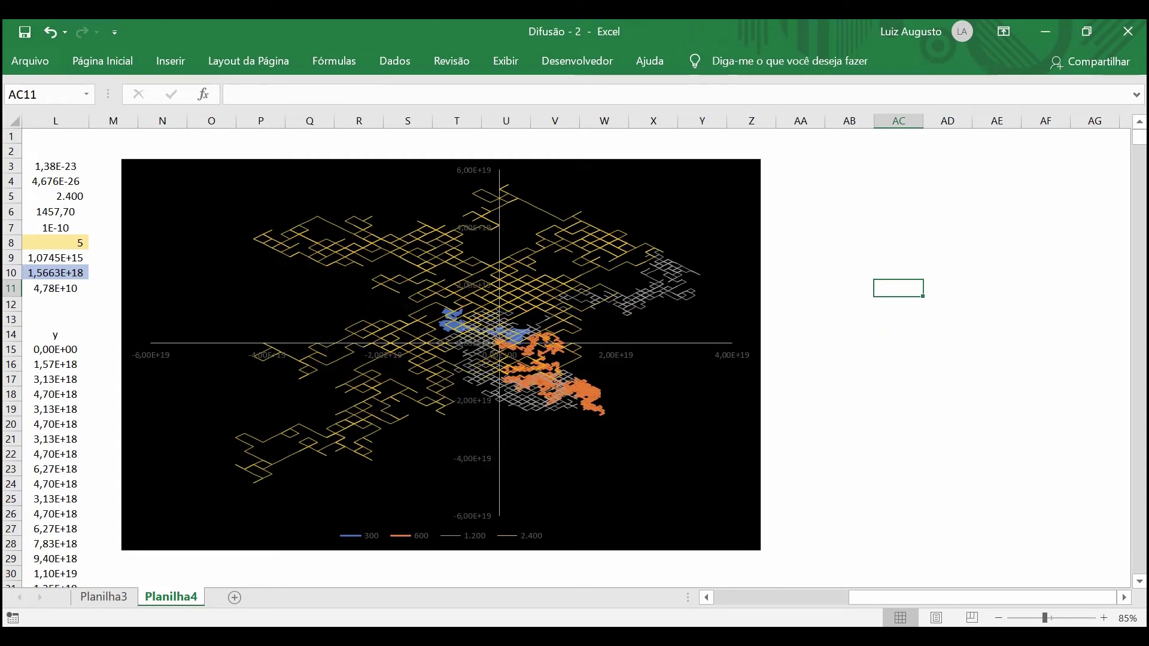
Step: Set the orange 600 path's line thickness to ¼ pt
click(551, 383)
click(766, 60)
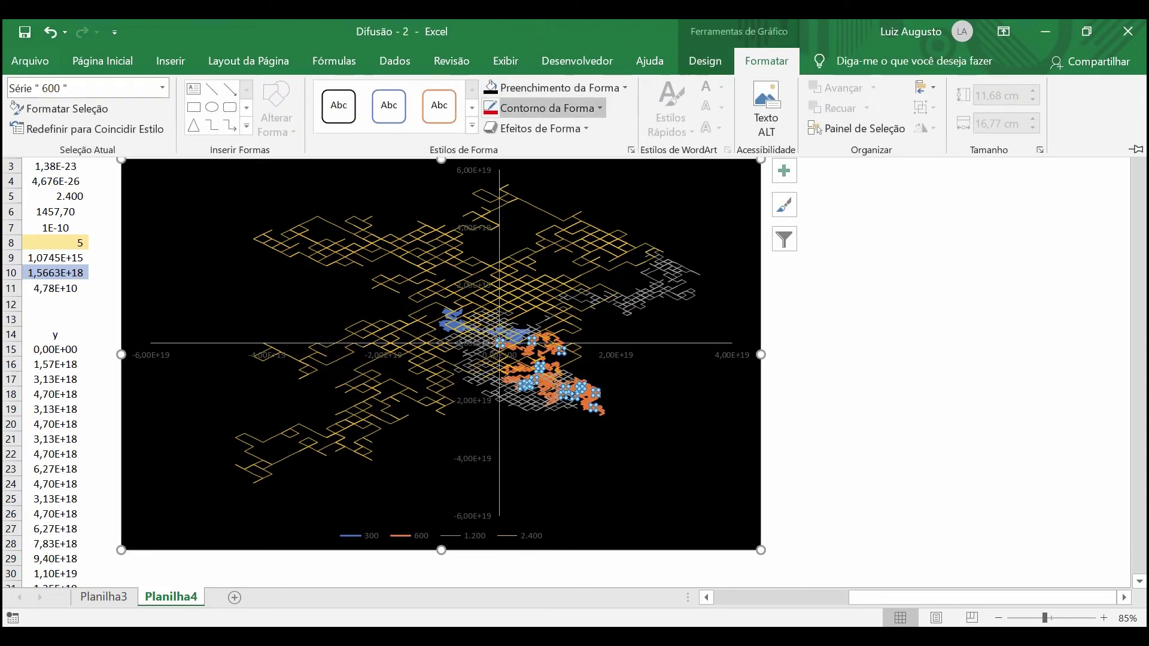
click(547, 107)
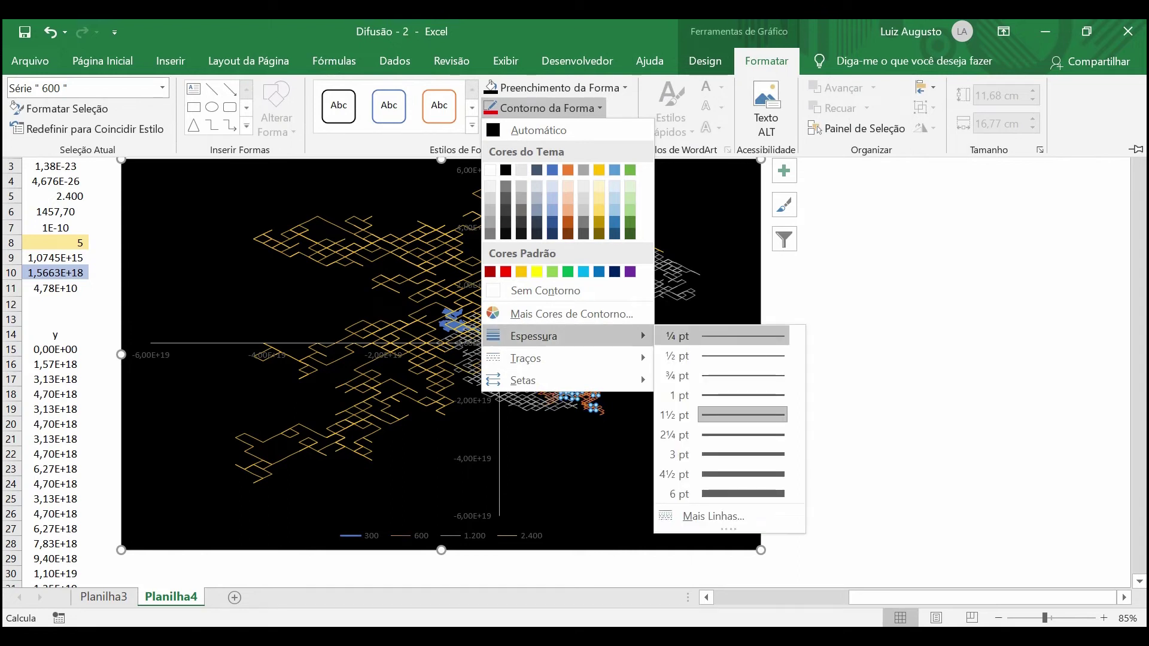
click(742, 336)
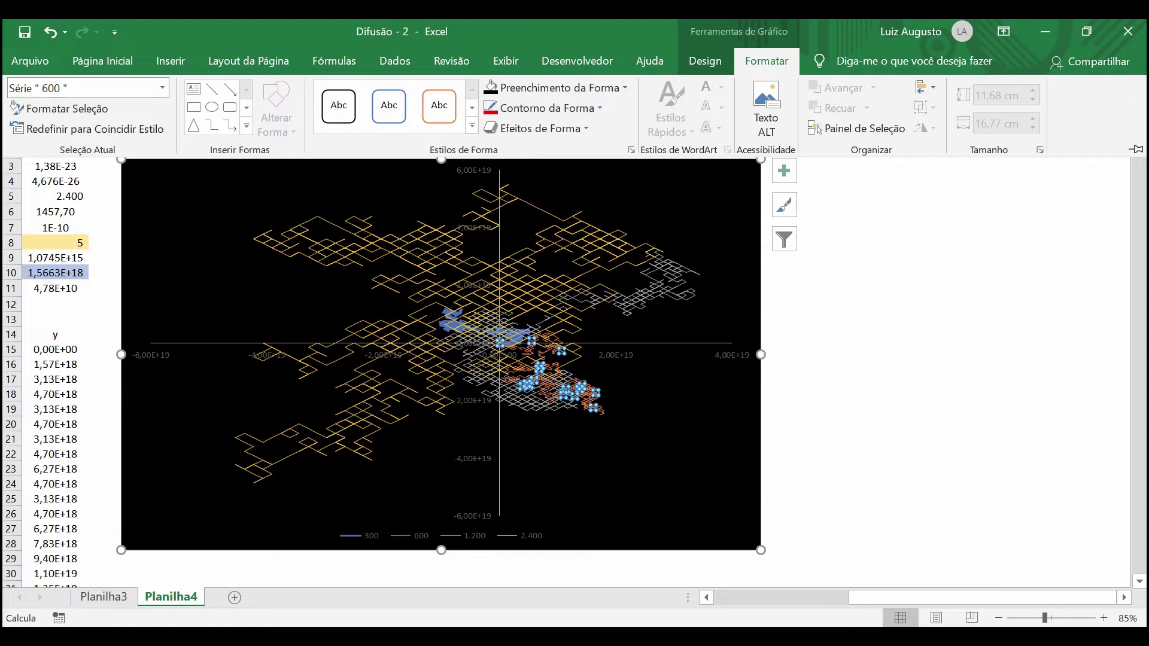
click(898, 319)
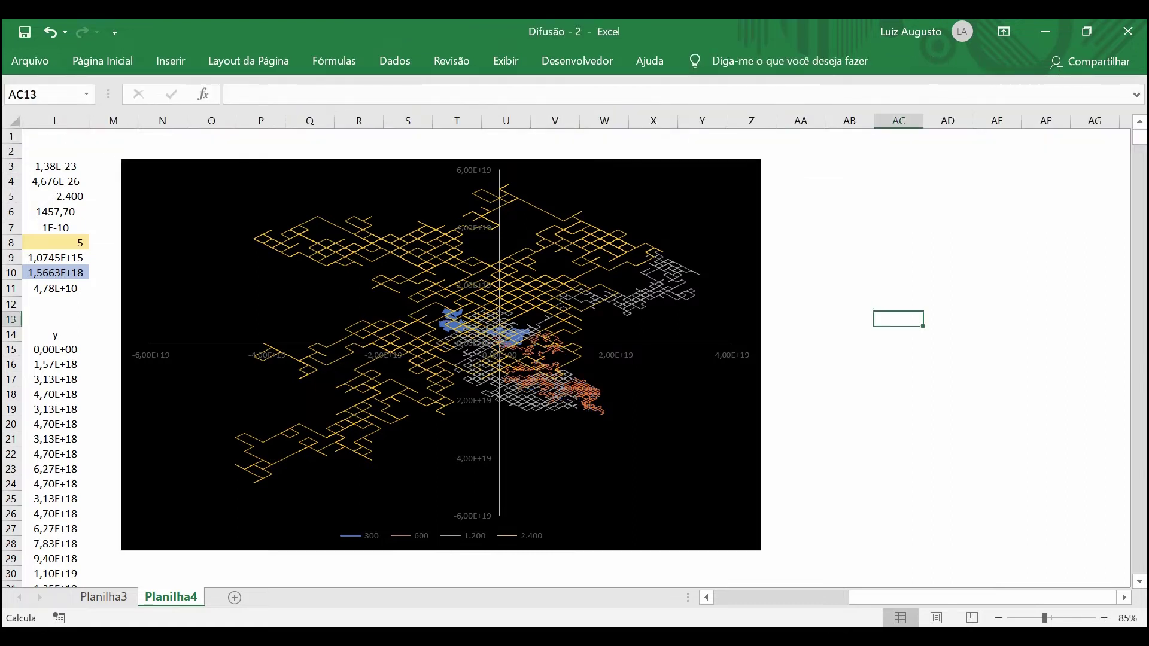
Step: Reselect the grey 1.200 path and reapply the ¼ pt line, then leave chart editing
click(526, 402)
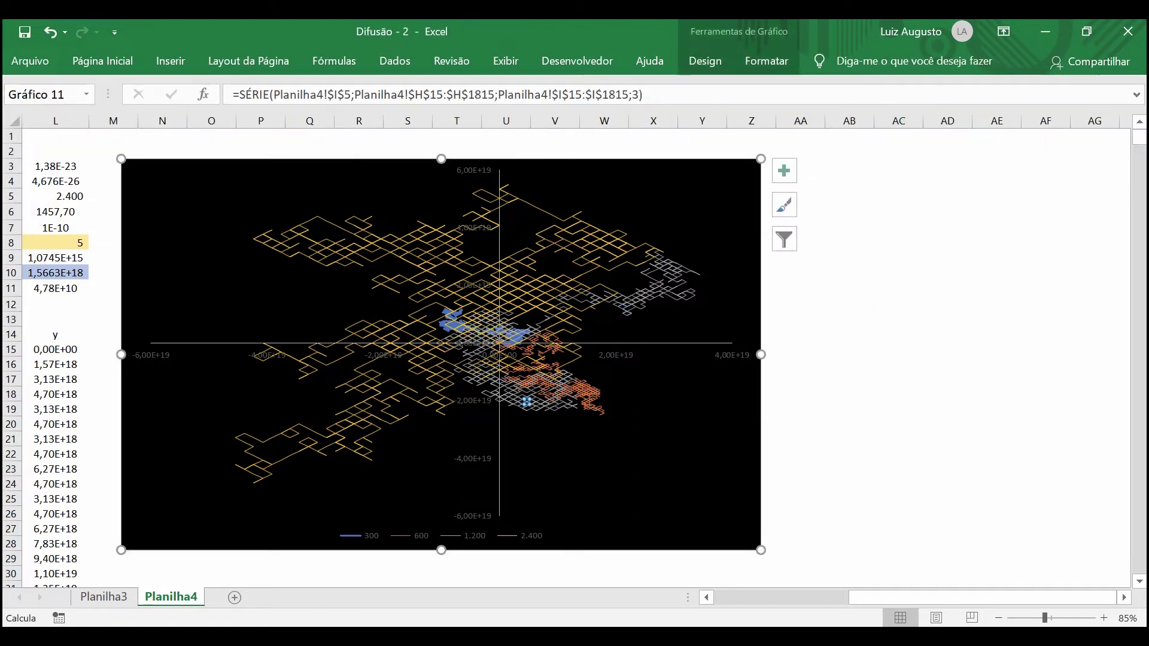
click(898, 424)
click(676, 281)
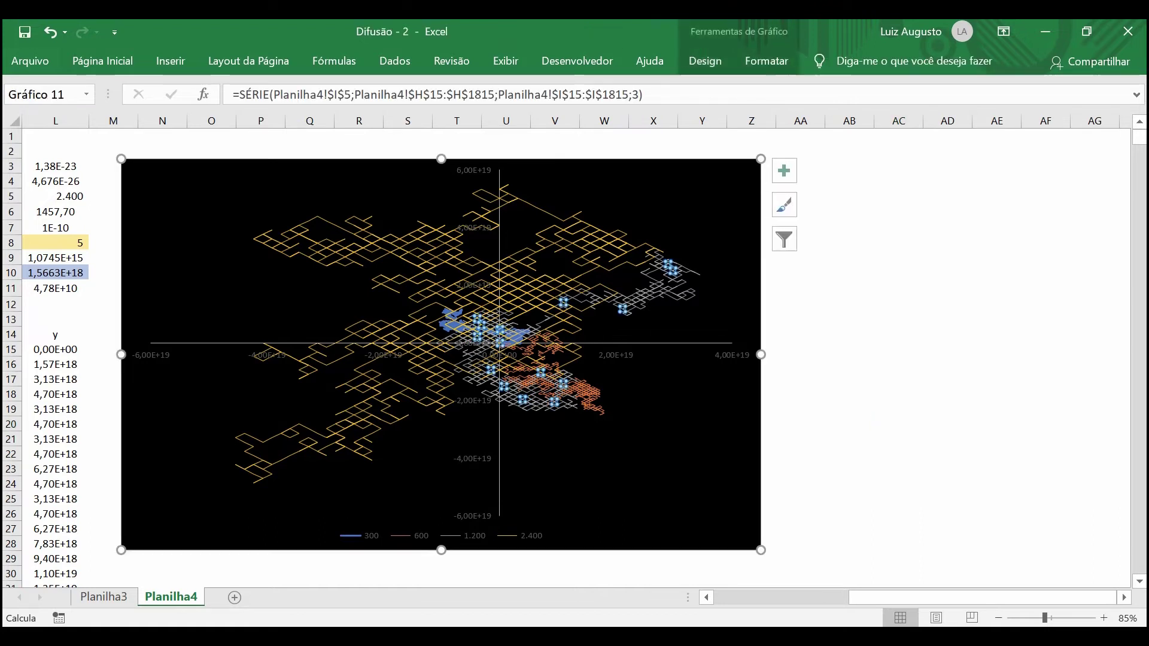
click(766, 61)
click(547, 107)
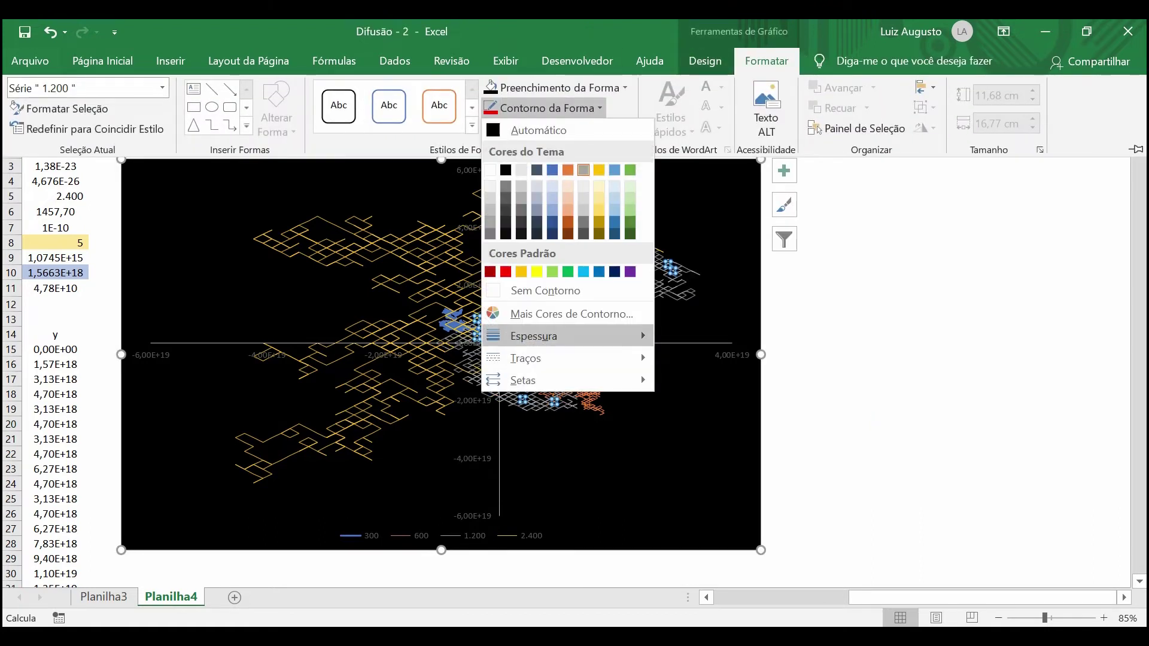
click(718, 336)
key(ctrl+F1)
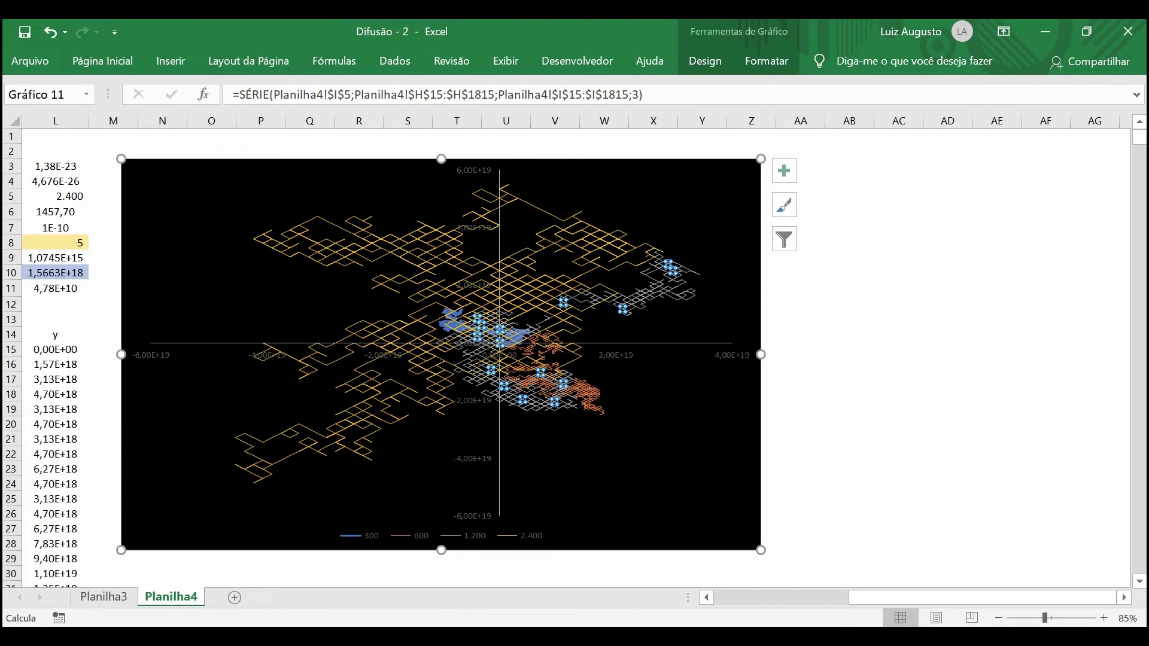
click(849, 304)
Step: Regenerate the random walks and give the 600 path a white outline
key(F9)
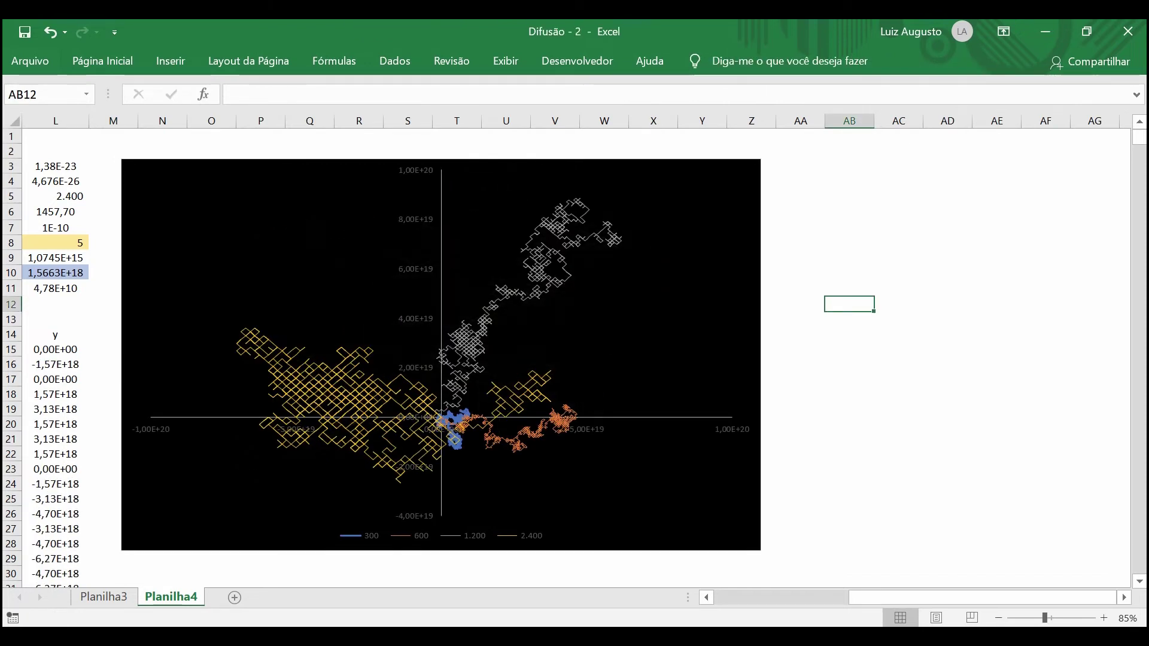
click(338, 398)
click(532, 394)
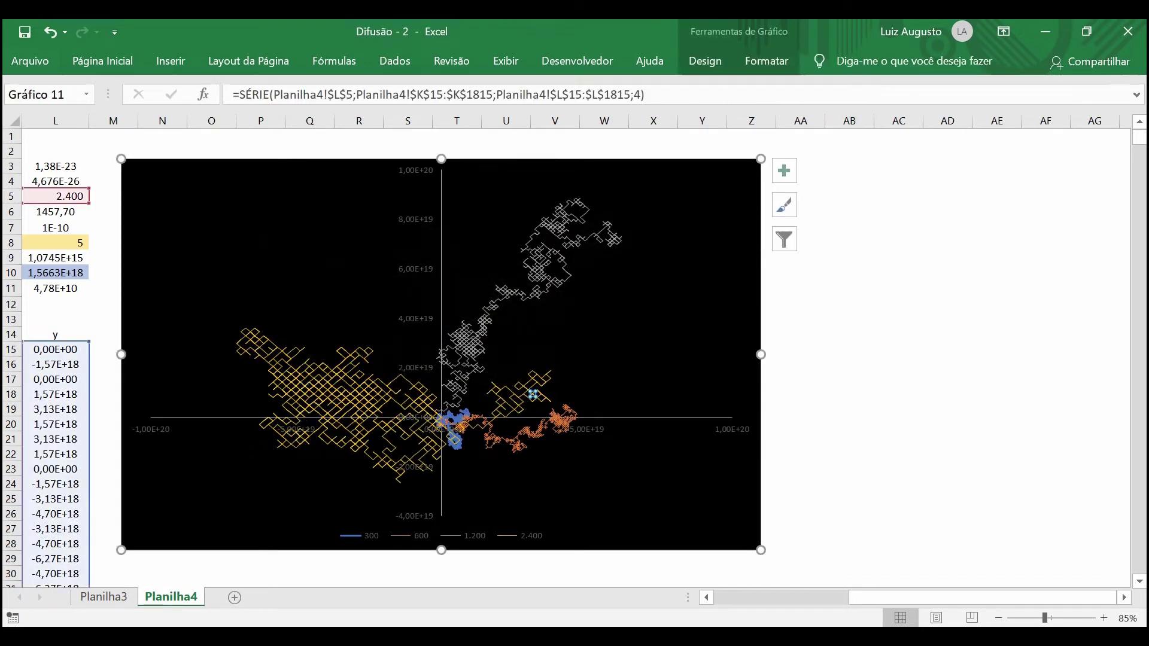
click(947, 364)
click(338, 398)
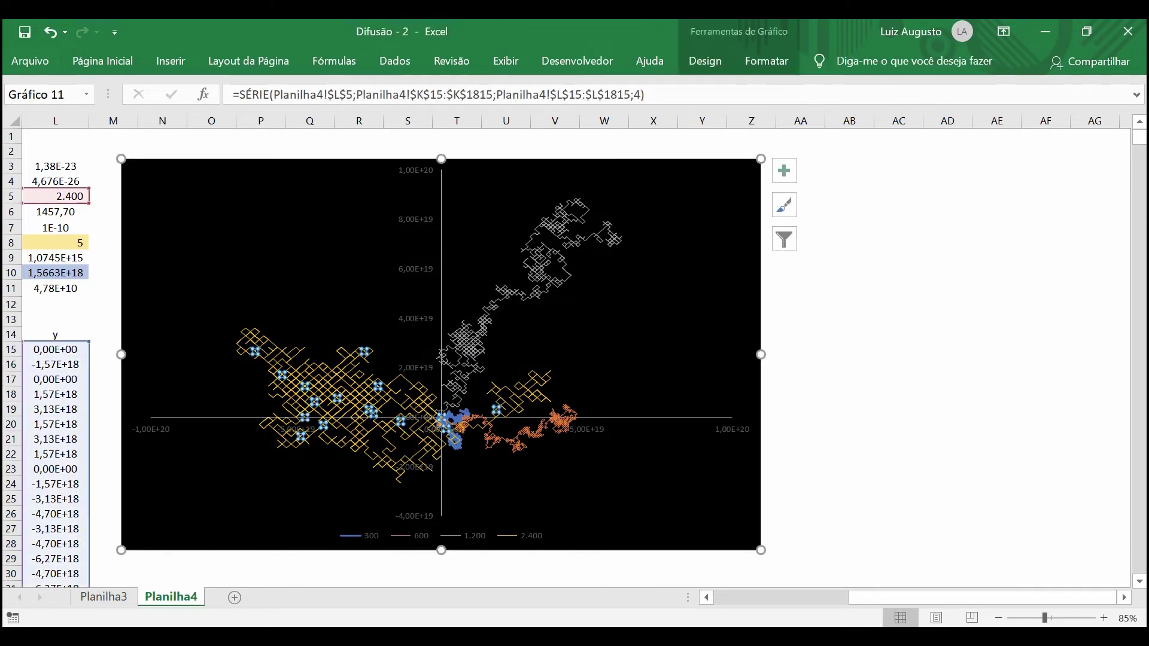
click(561, 417)
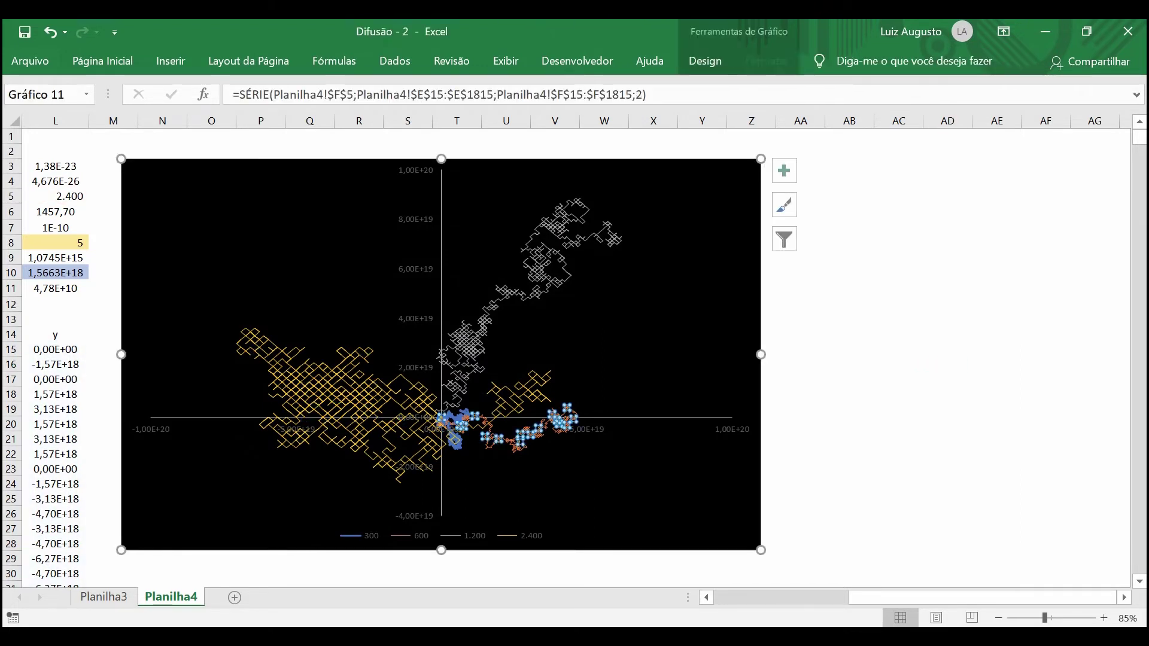
click(767, 60)
click(599, 108)
click(492, 166)
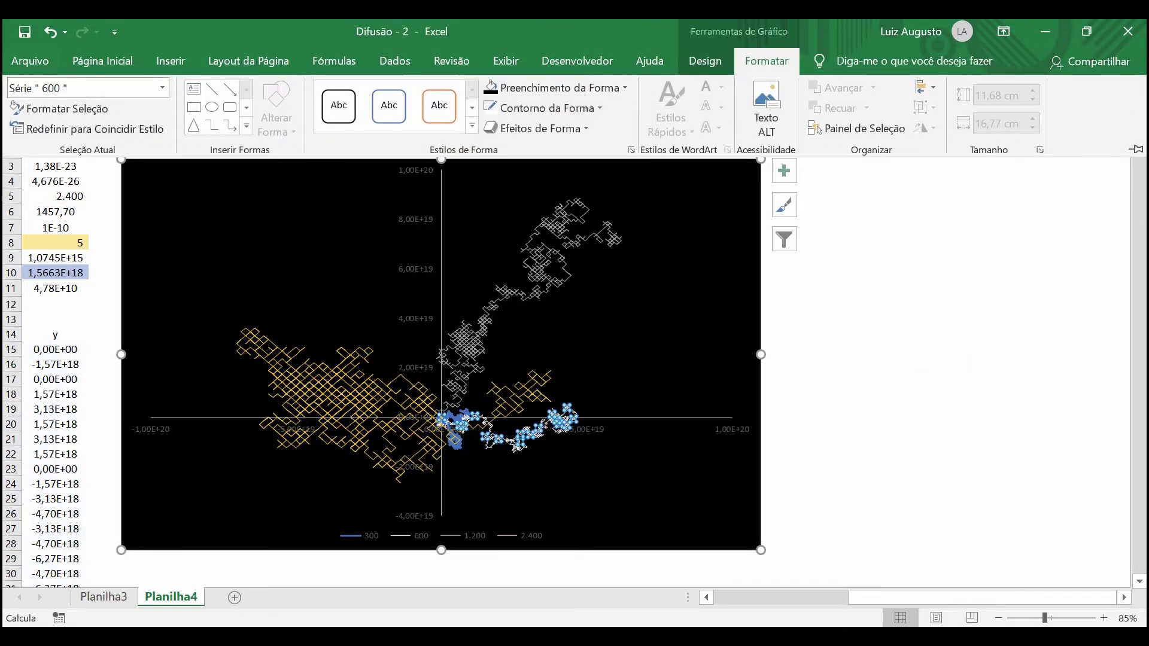
Step: Give the 1.200 path a dark green outline, then deselect the chart
click(995, 319)
click(472, 350)
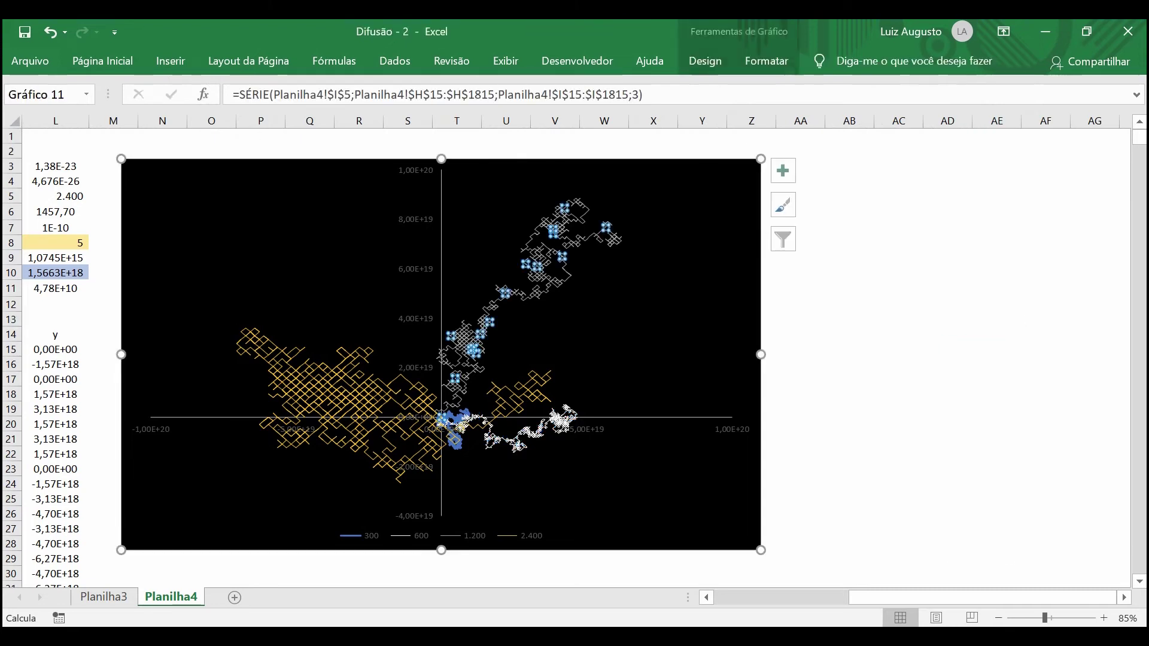
click(766, 61)
click(545, 107)
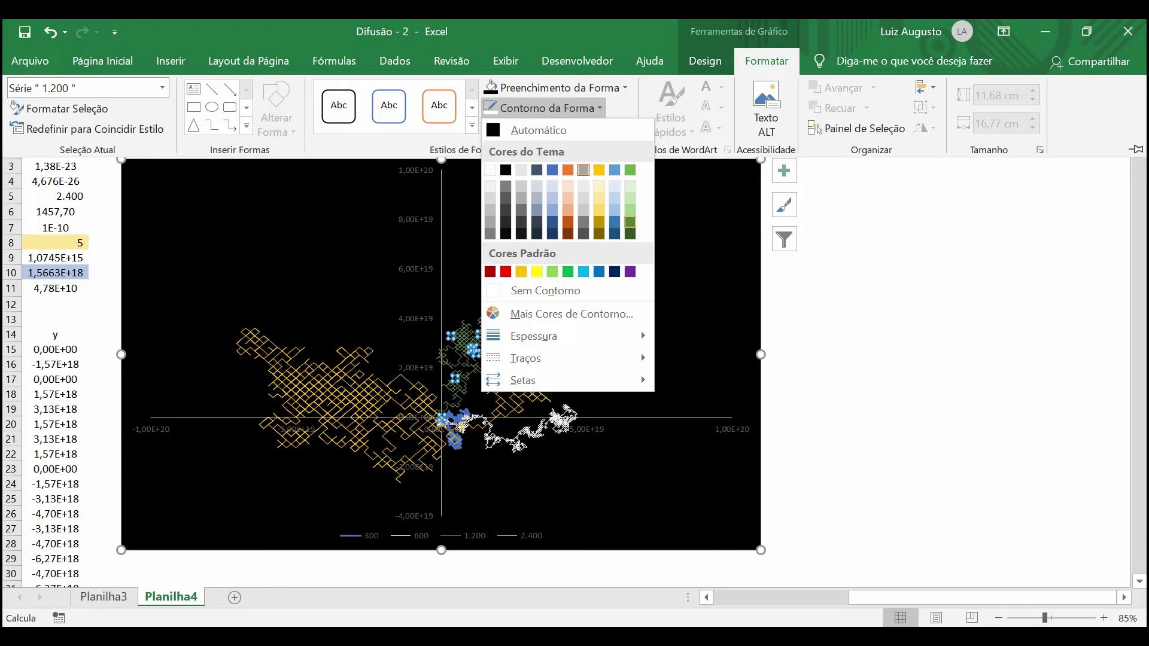
click(630, 222)
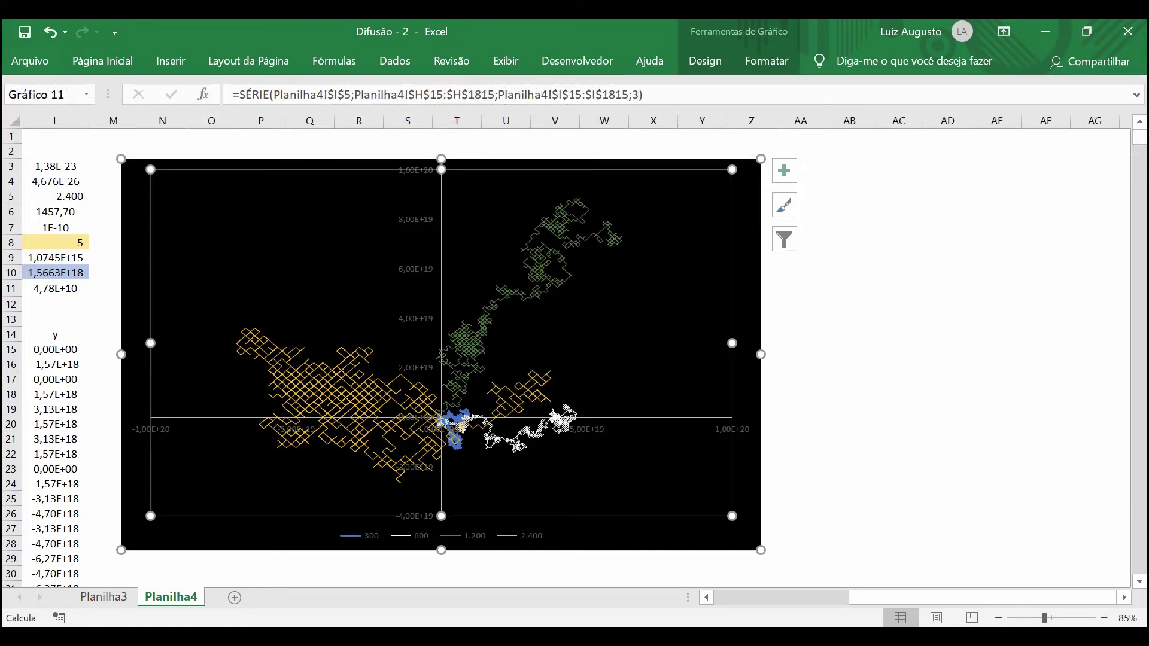
key(Escape)
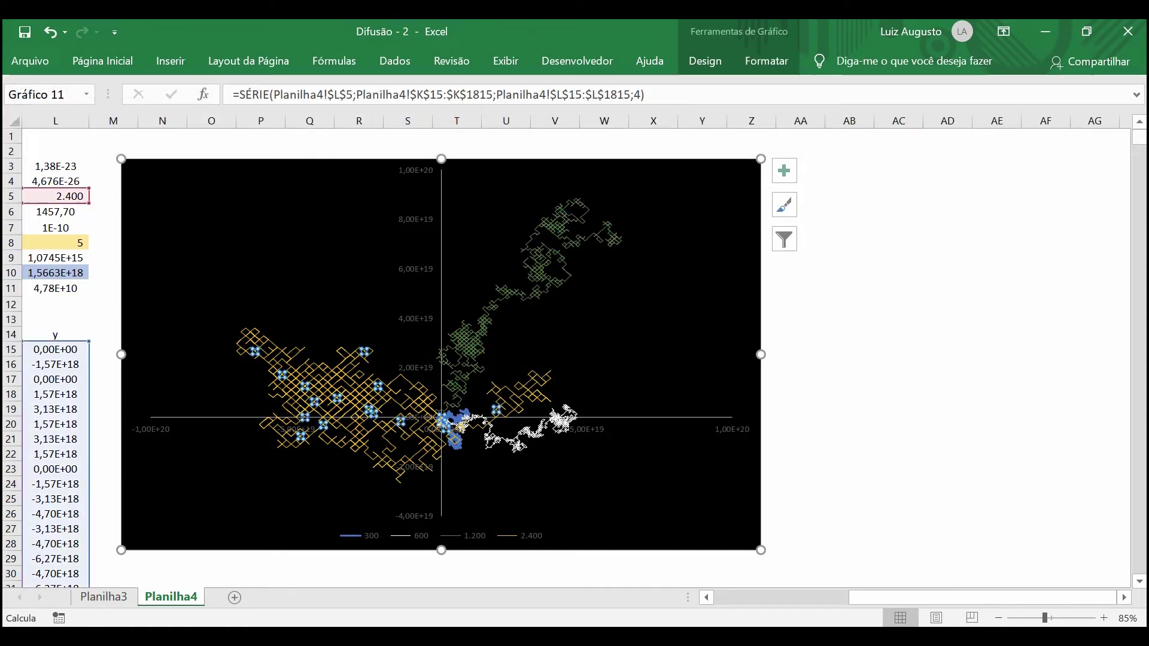
click(898, 439)
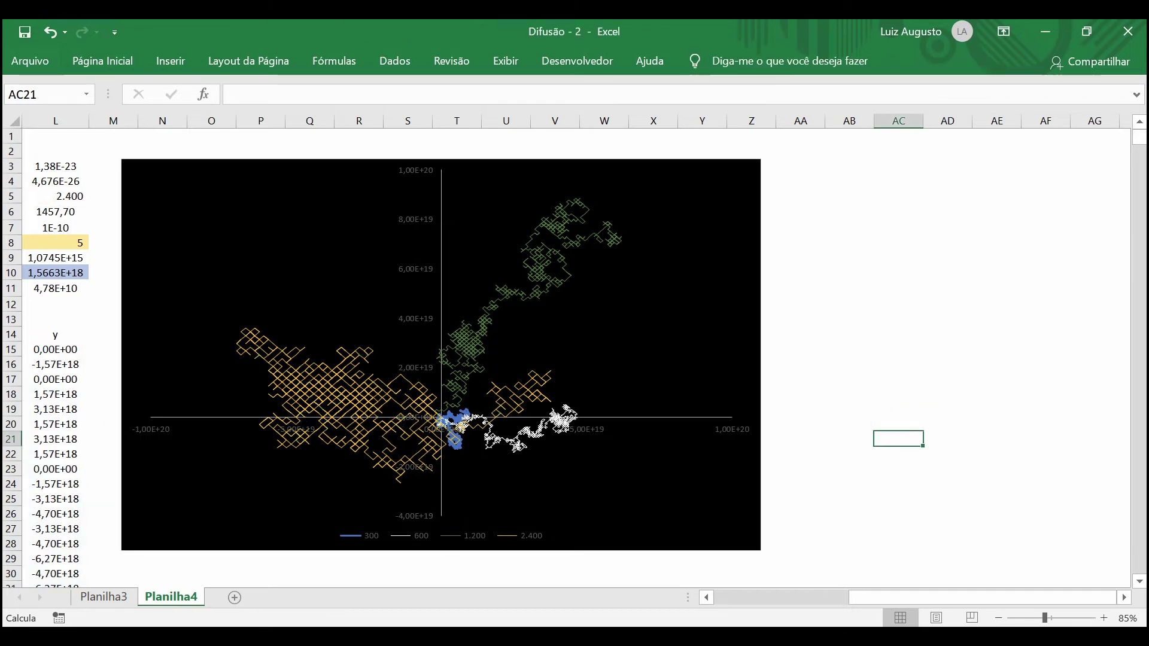
Step: Recalculate twice with F9, then enlarge the scatter chart to the right and down
key(F9)
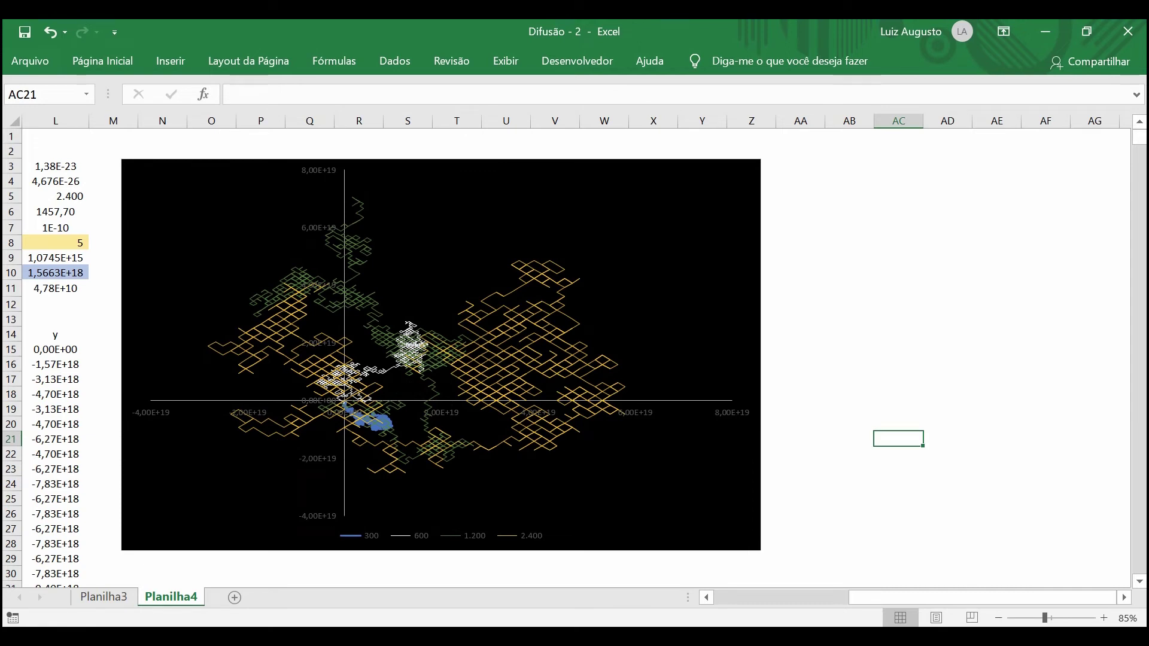
key(F9)
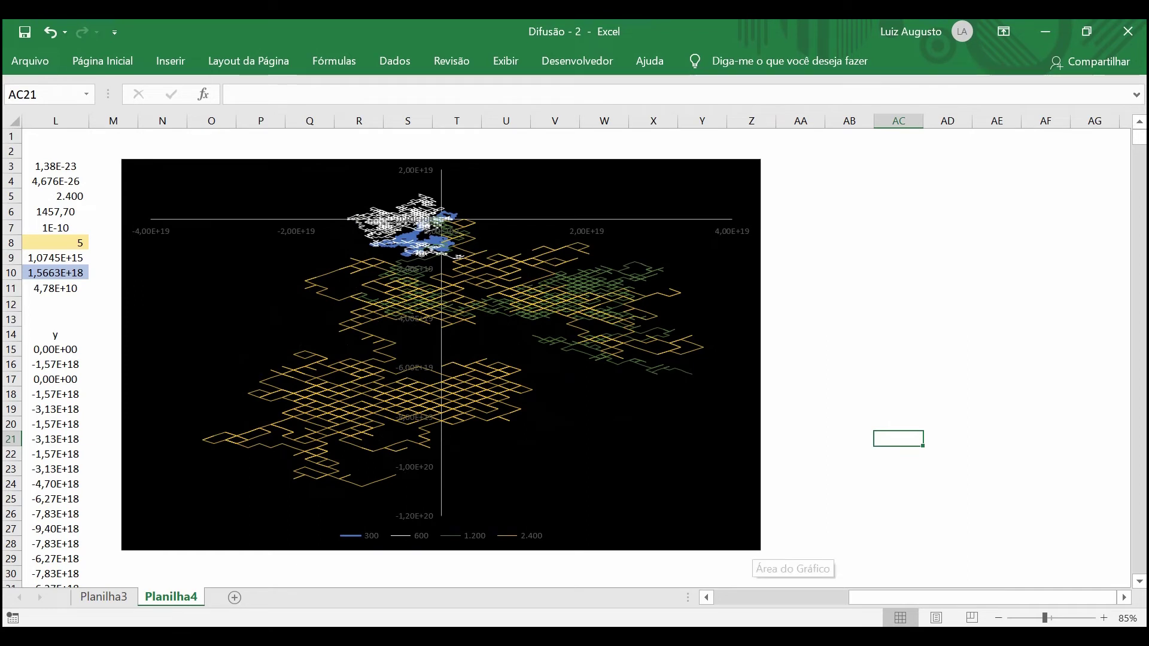
click(751, 544)
drag(761, 550, 853, 571)
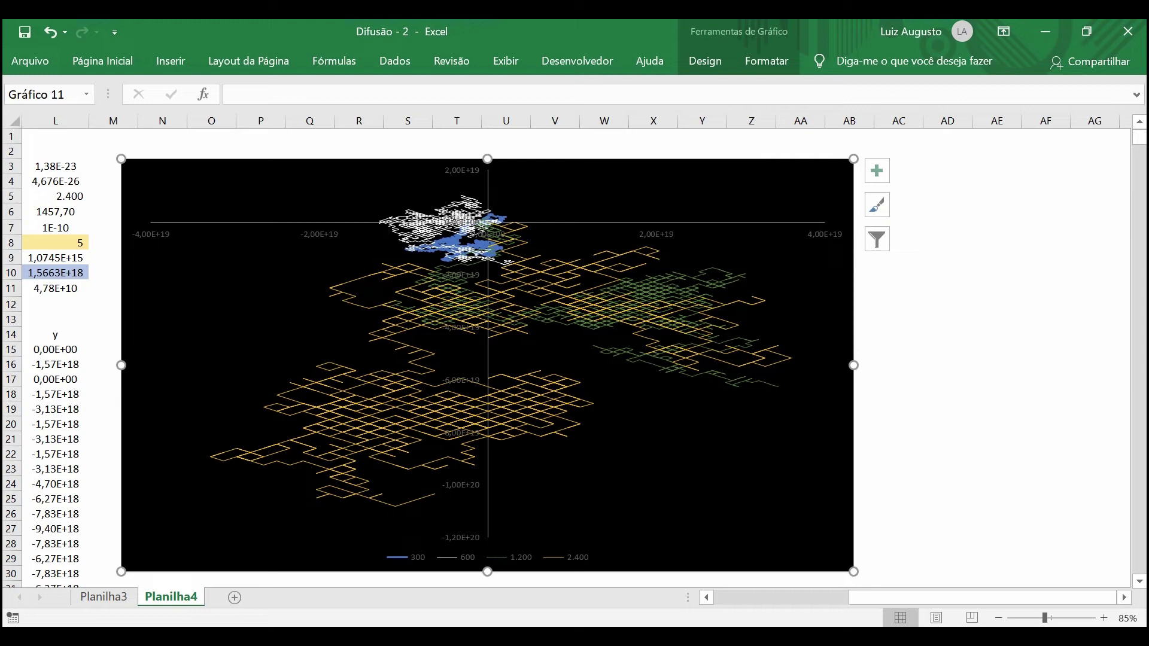
Step: Regenerate the random walks five more times with F9
key(F9)
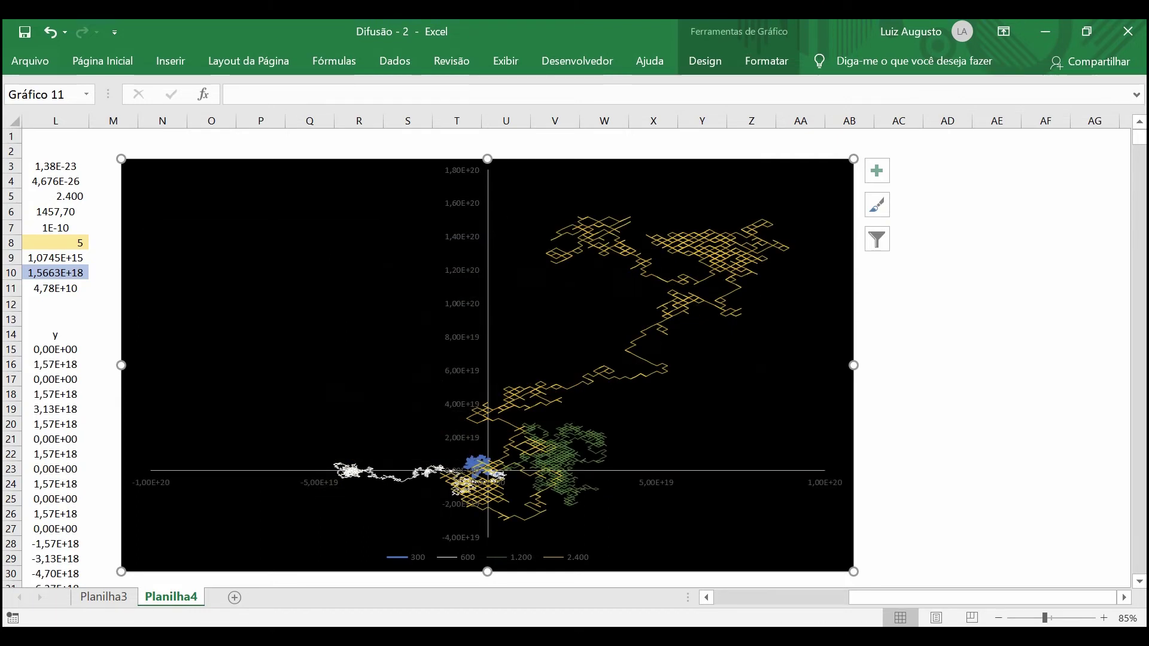
key(F9)
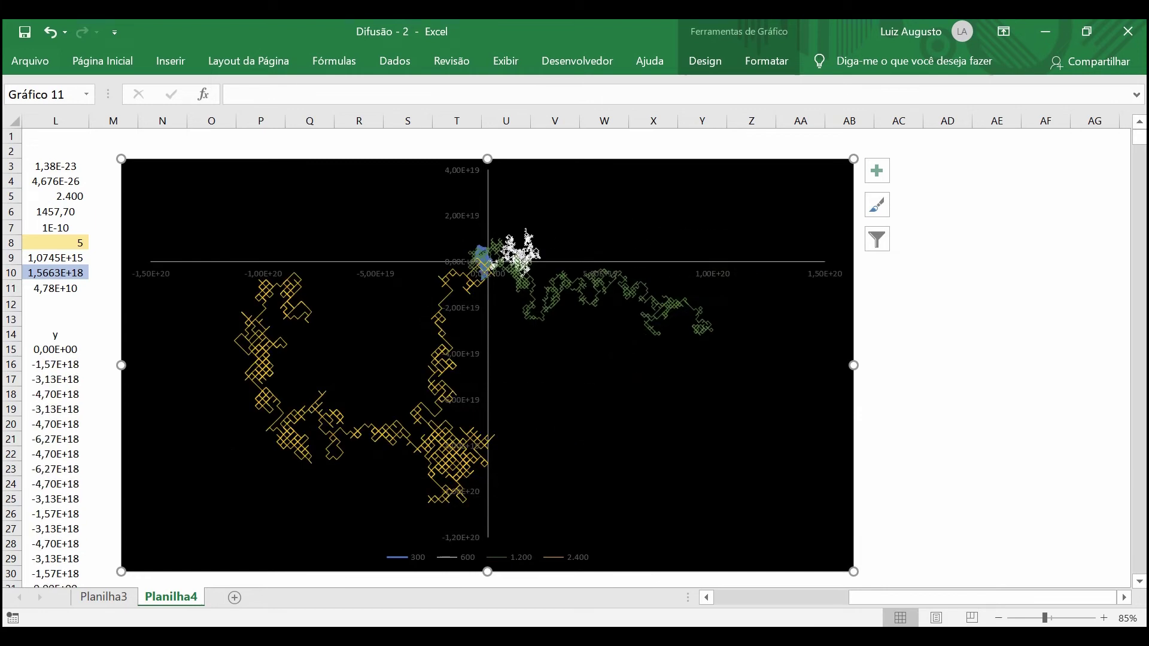
key(F9)
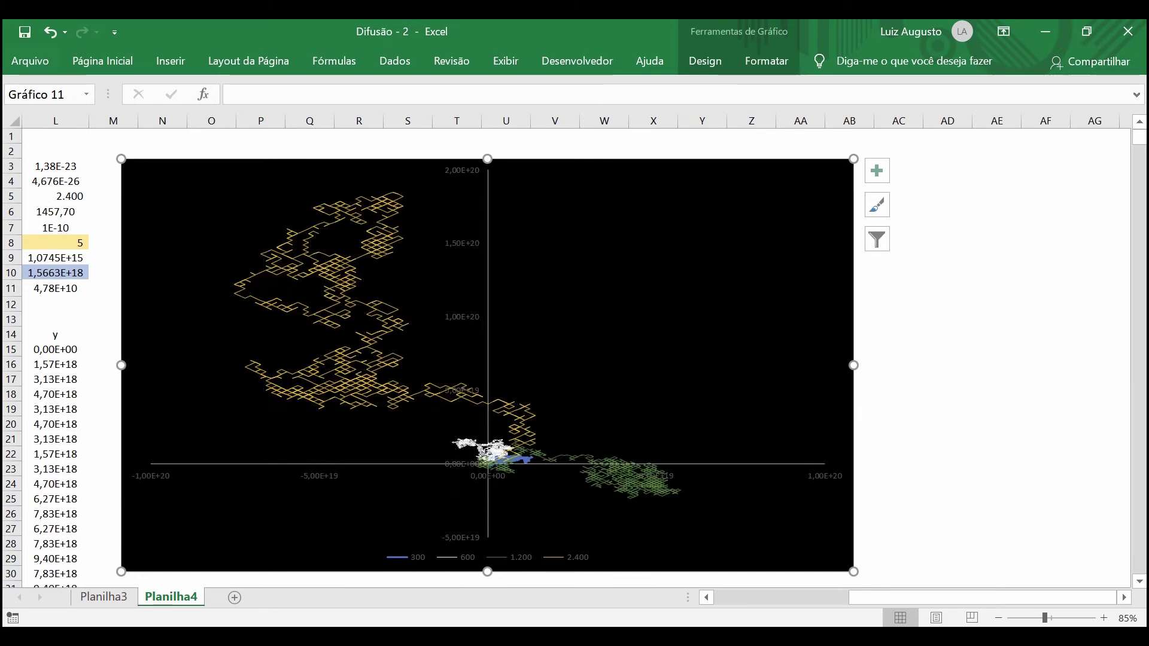
key(F9)
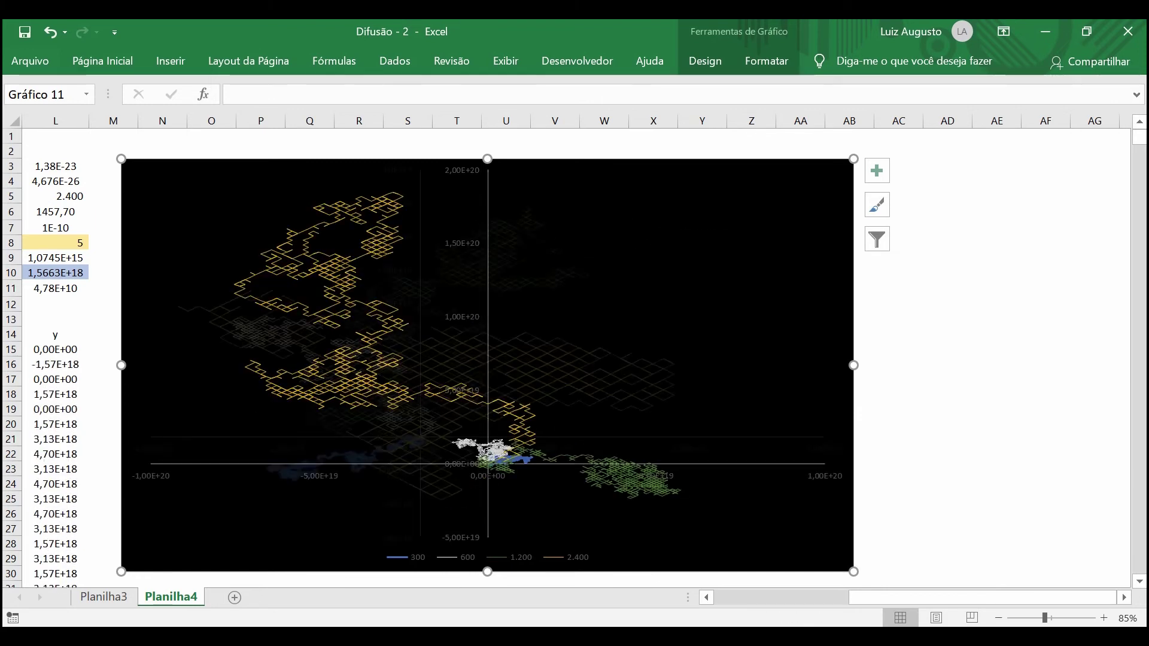
key(F9)
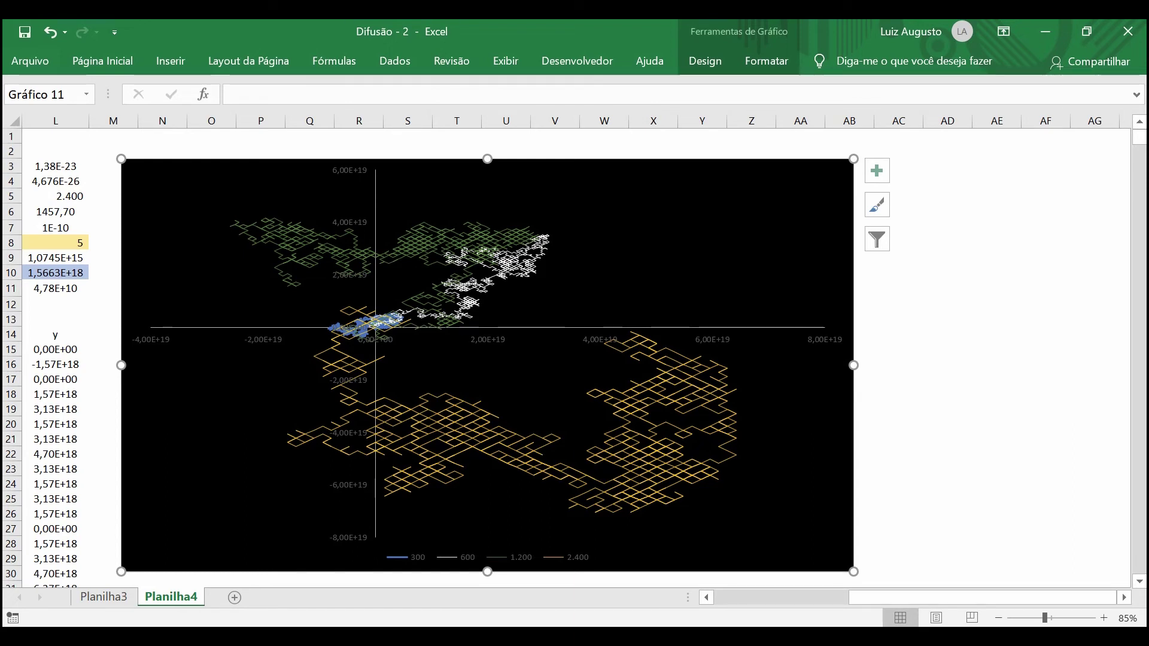
Step: Regenerate the random walks three more times with F9
drag(1107, 597, 972, 597)
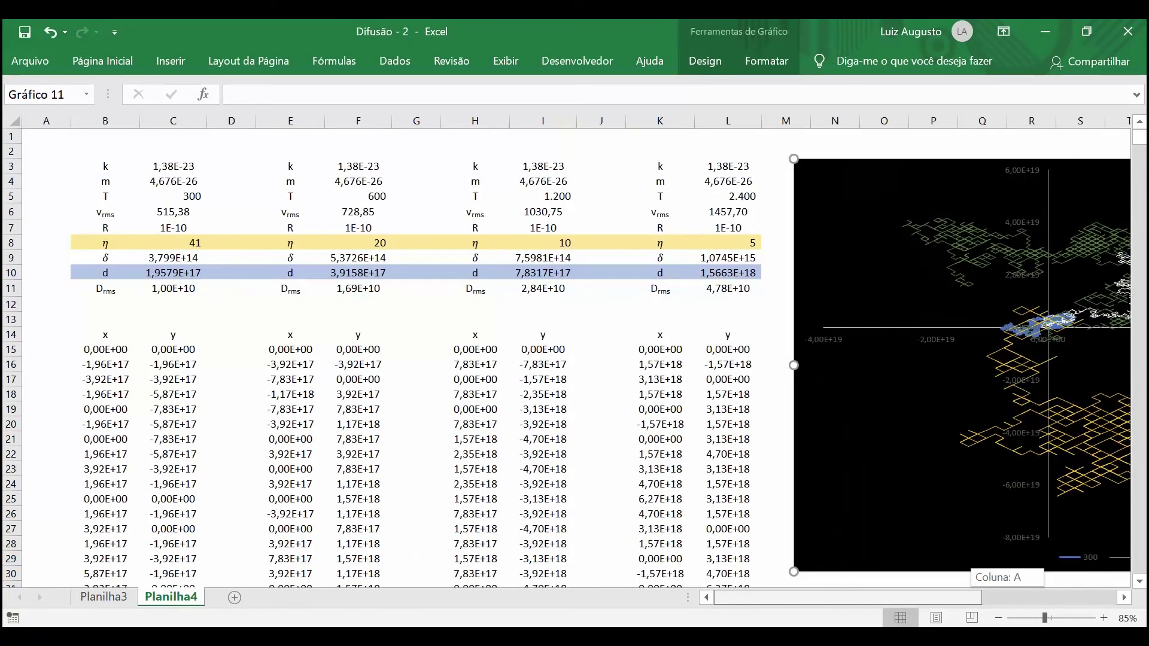
drag(973, 597, 1101, 597)
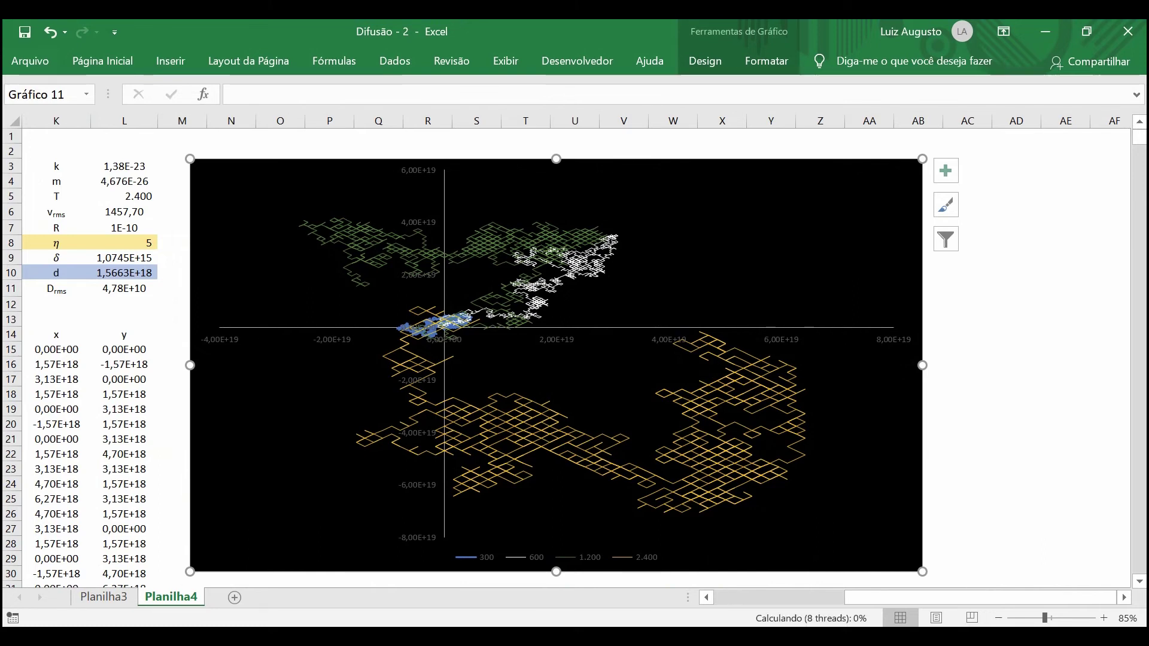
key(F9)
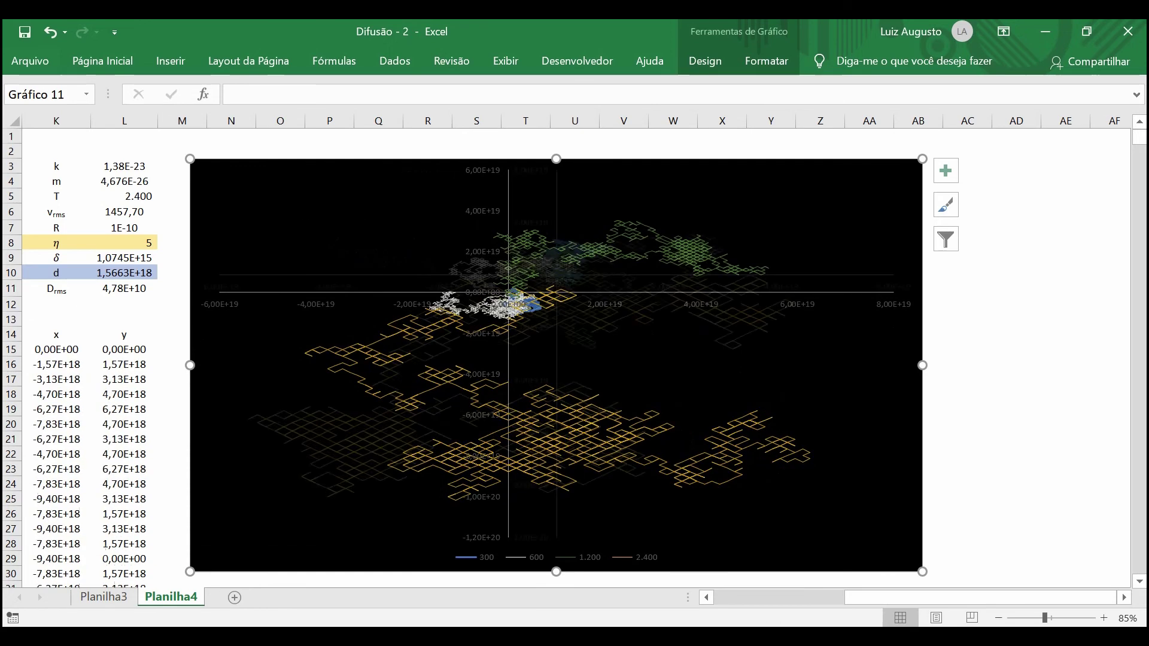
key(F9)
key(F9)
key(F9)
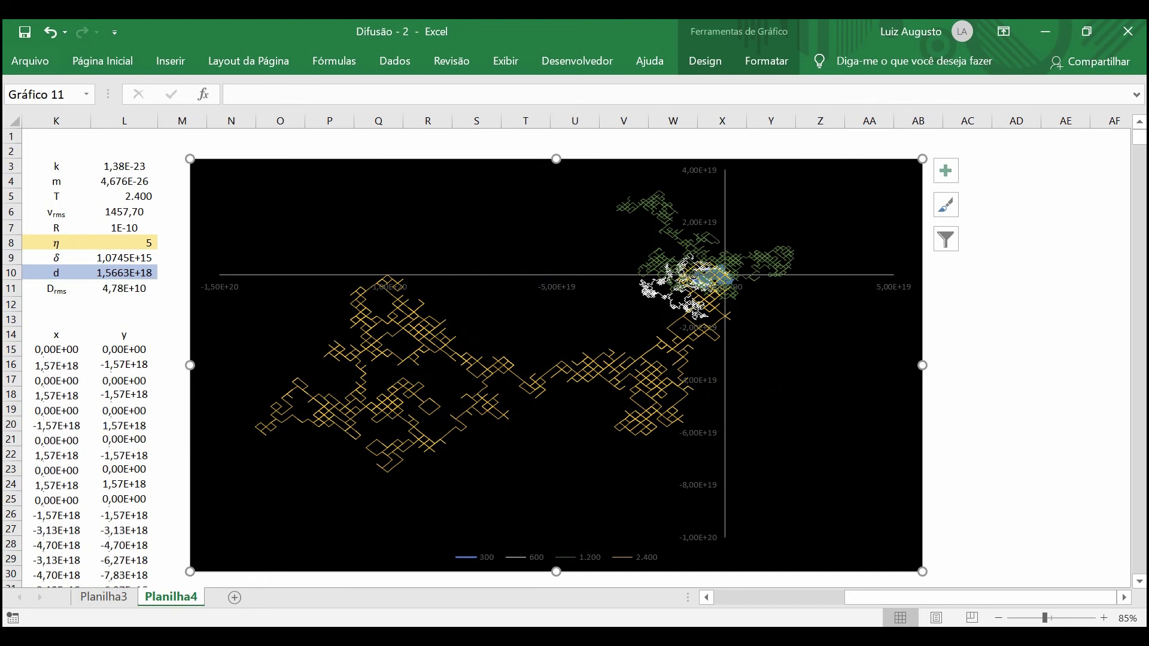
key(F9)
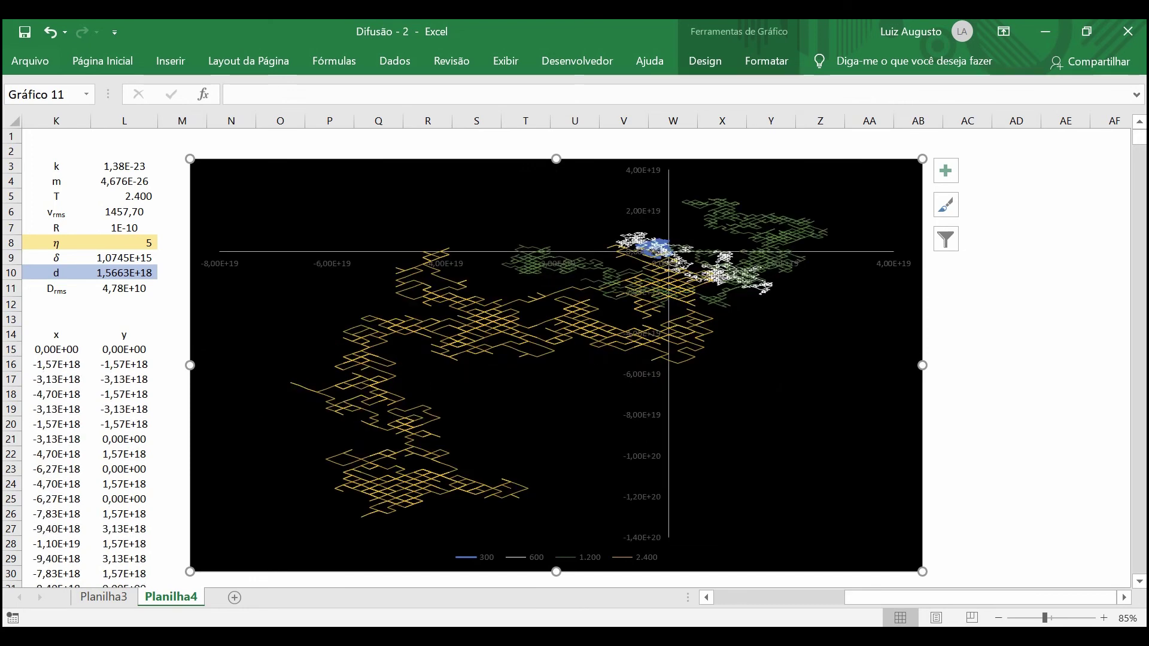
Step: Check the d formulas in C10, F10, I10 and L10, then show Planilha3
drag(980, 597, 854, 597)
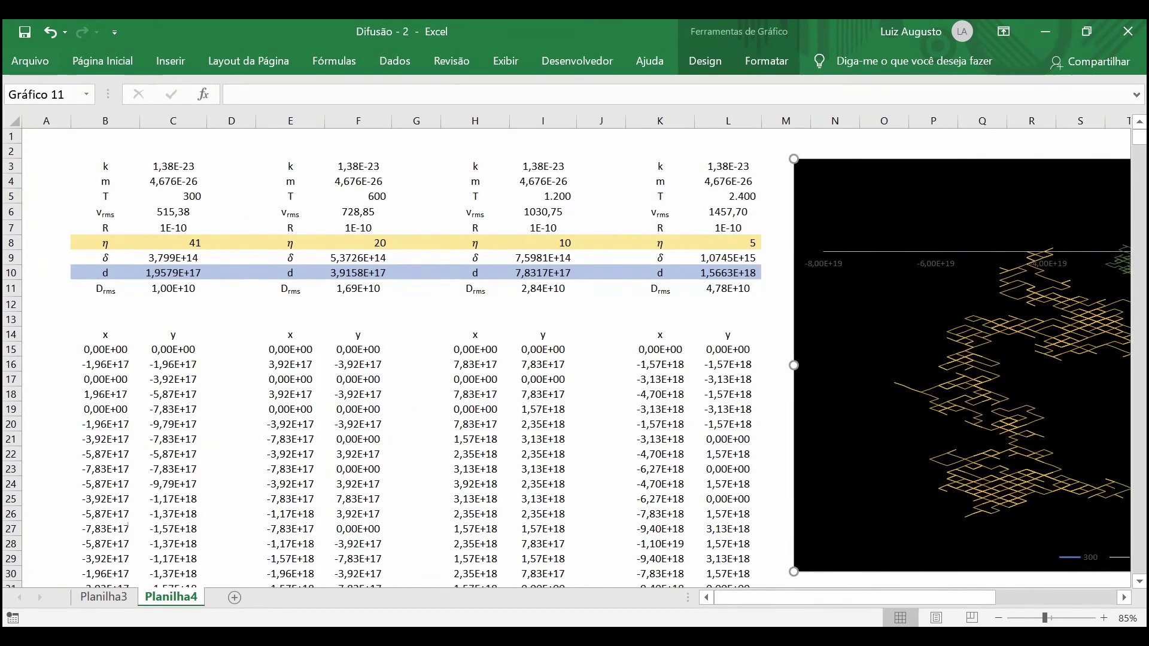
click(173, 273)
click(290, 272)
click(358, 272)
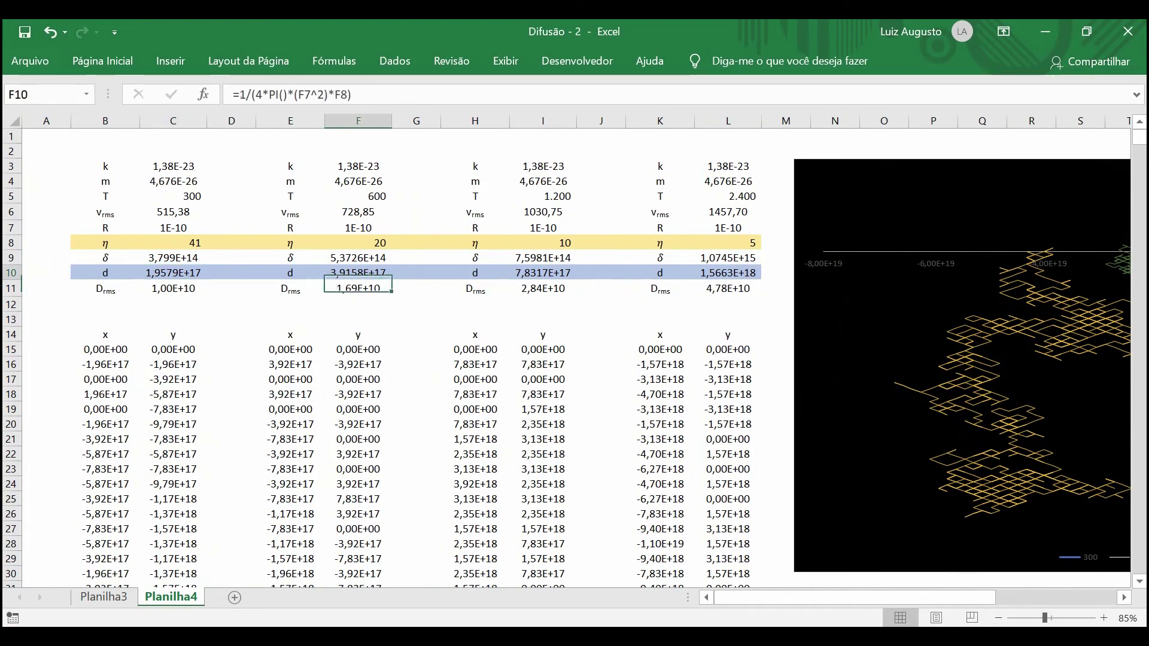
click(543, 272)
click(728, 272)
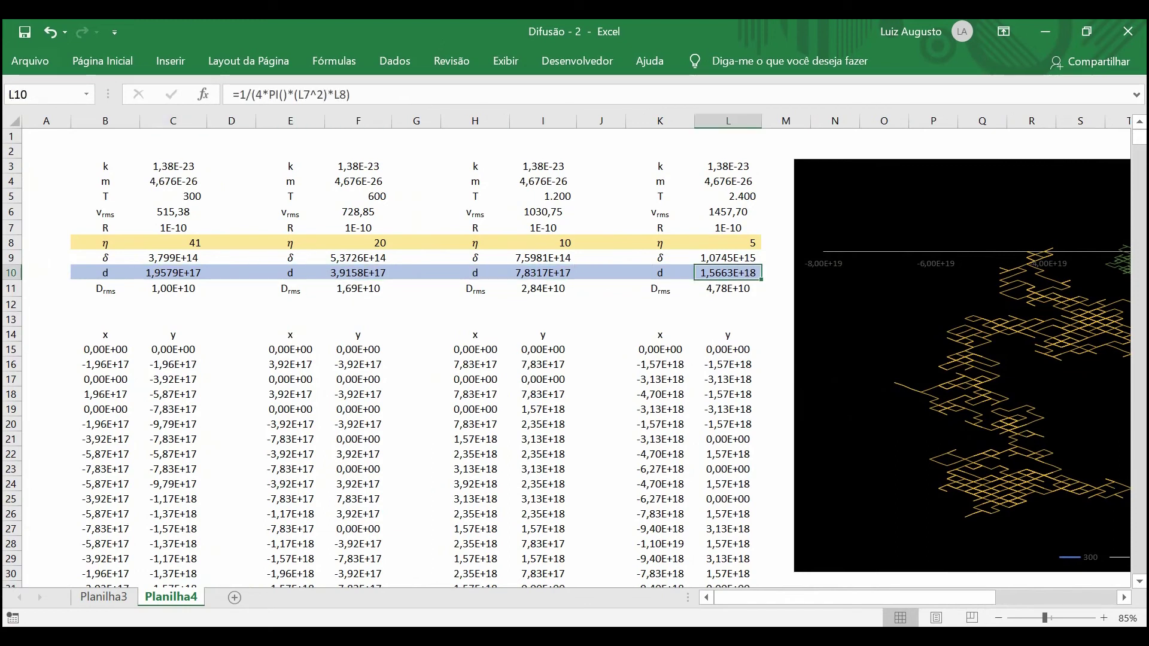
click(104, 597)
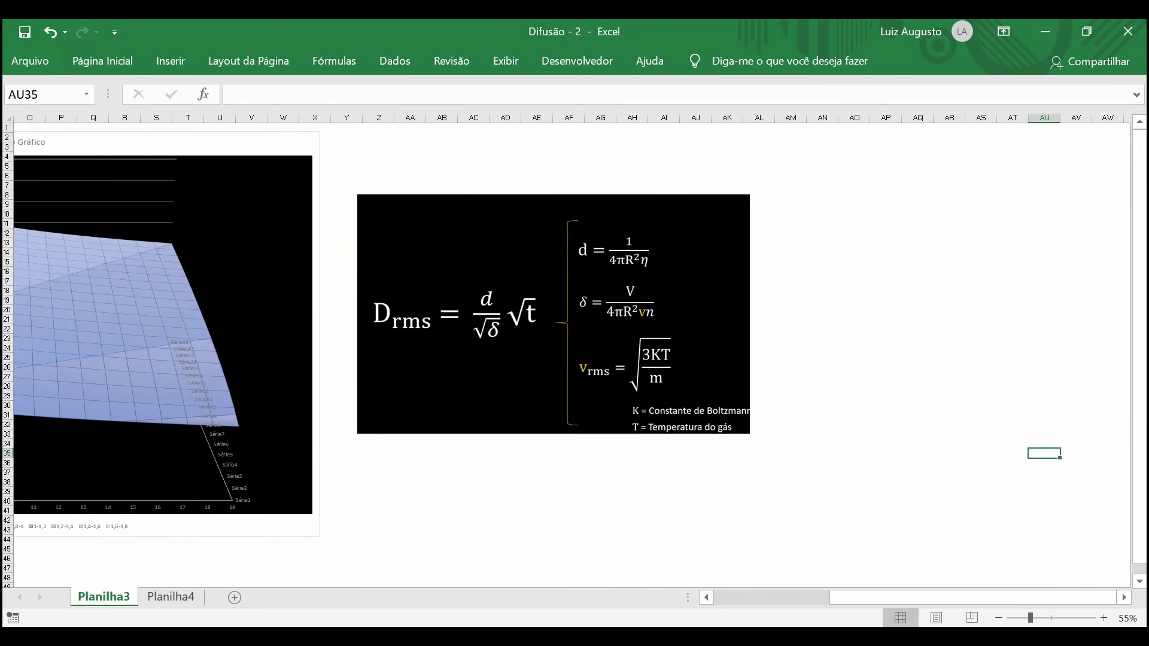
Step: Nudge the diffusion formula picture slightly right and up, then return to Planilha4
click(553, 312)
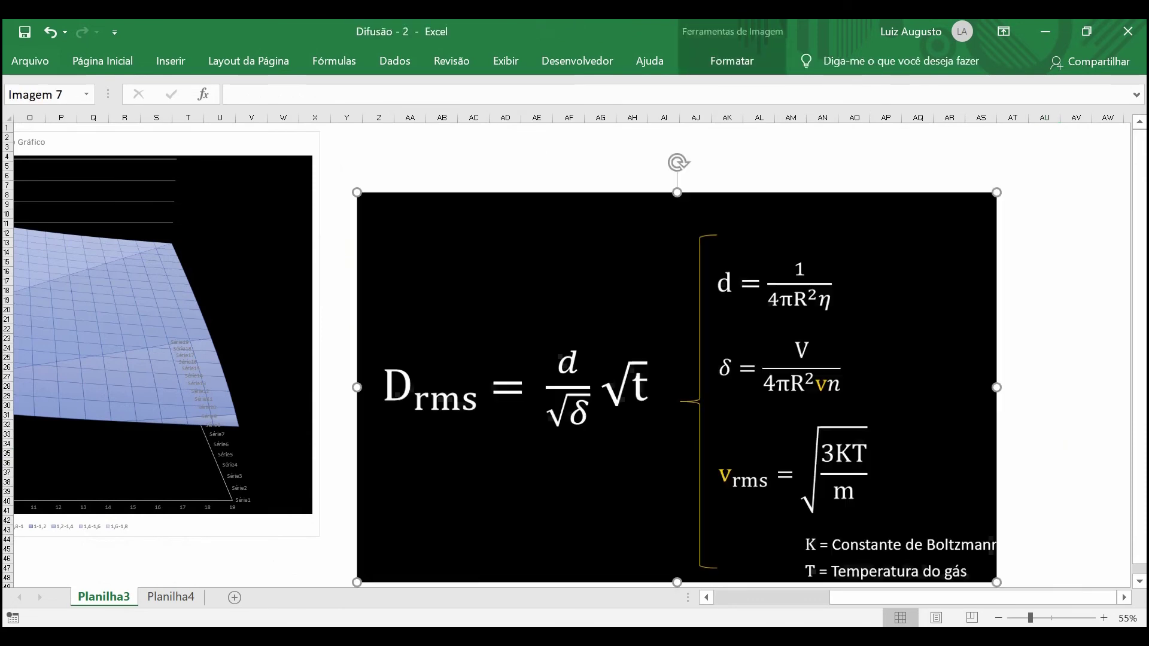
drag(553, 312, 639, 297)
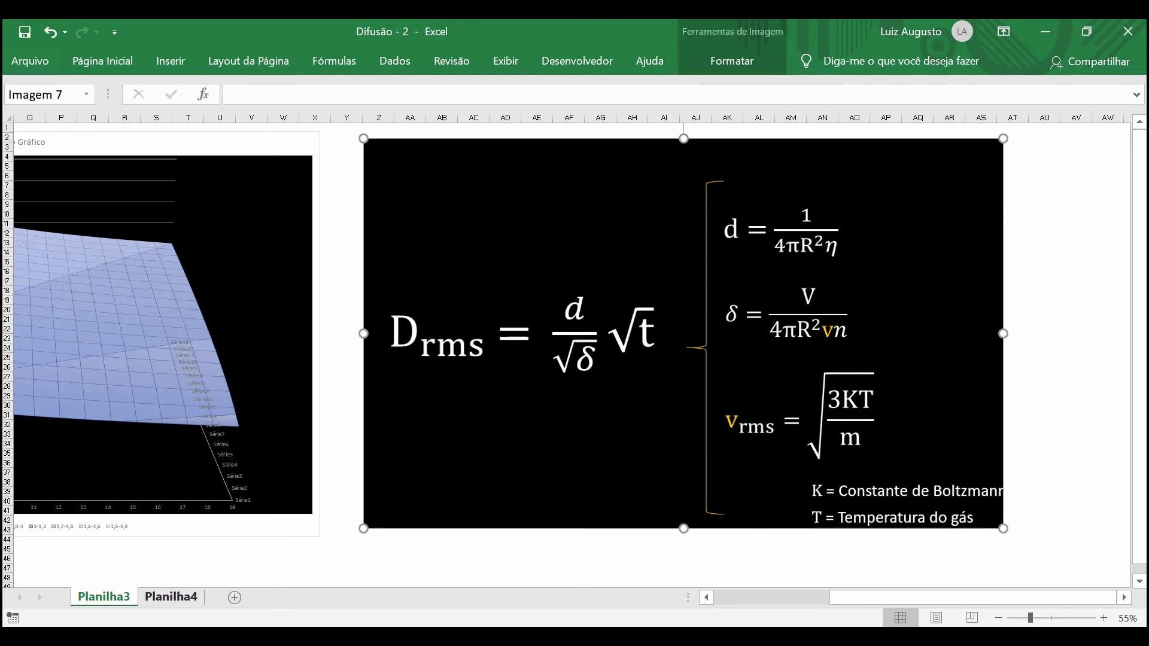
click(171, 597)
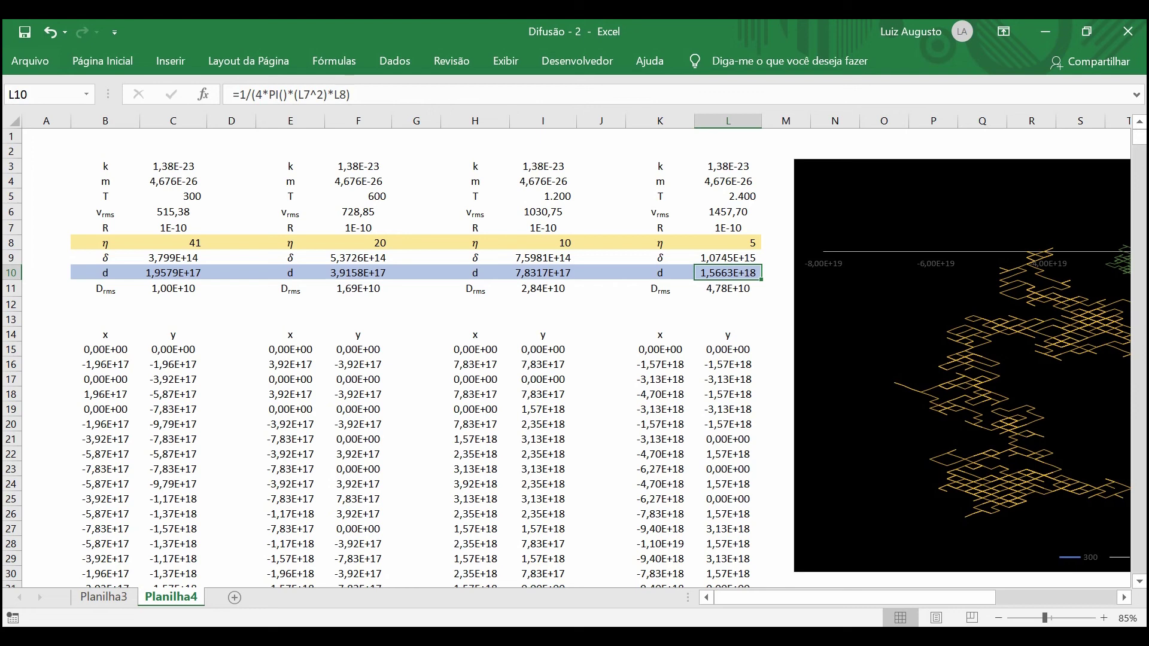
Step: Inspect the η formulas in C8, F8, I8 and L8, then regenerate the walks with F9
click(173, 242)
click(358, 242)
click(542, 243)
click(728, 242)
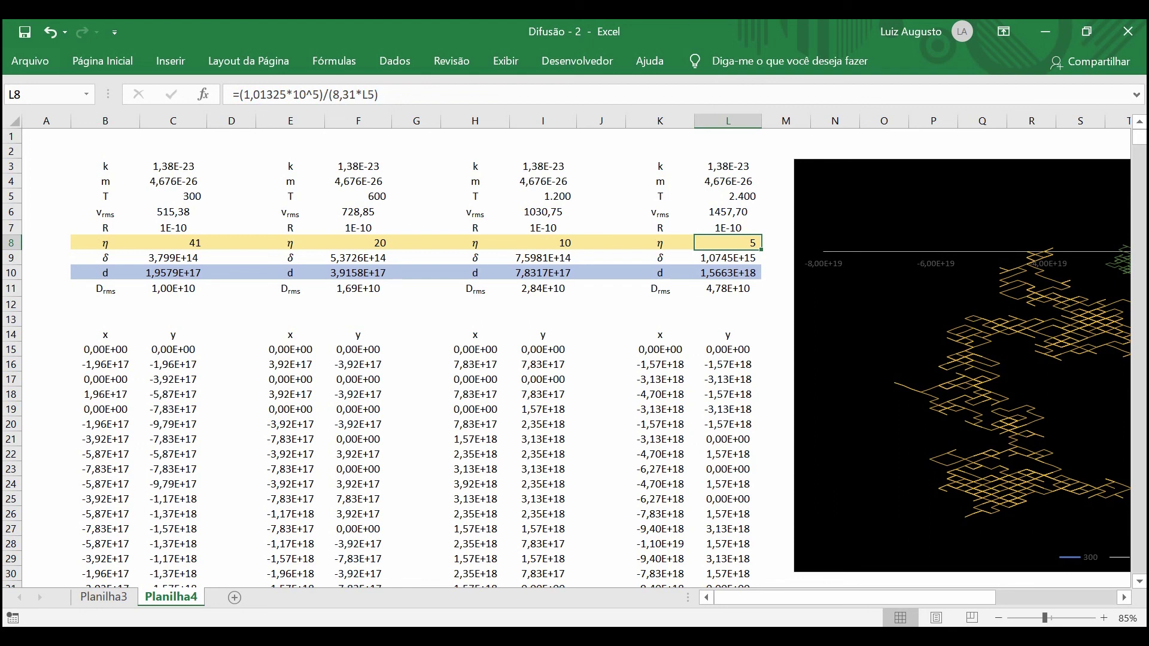
key(Right)
key(Right)
key(Right)
key(Right)
key(Right)
key(Right)
key(Right)
key(Right)
key(Right)
key(Right)
key(Right)
key(Right)
key(Right)
key(Right)
key(Right)
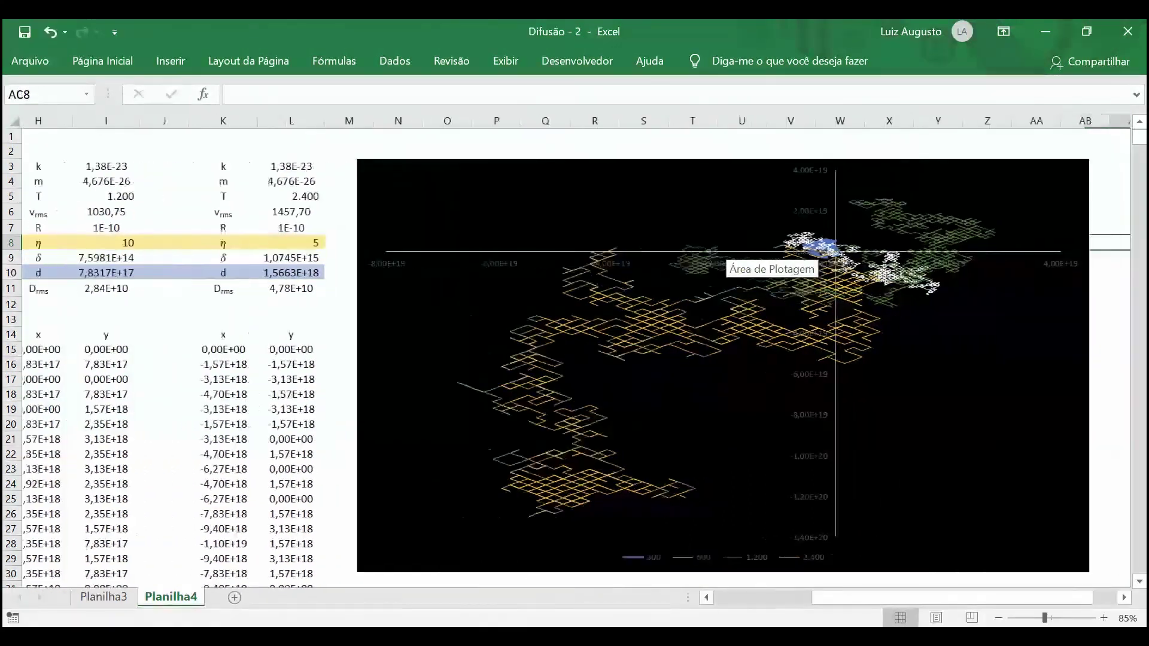
key(Right)
key(Right)
key(Right)
key(F9)
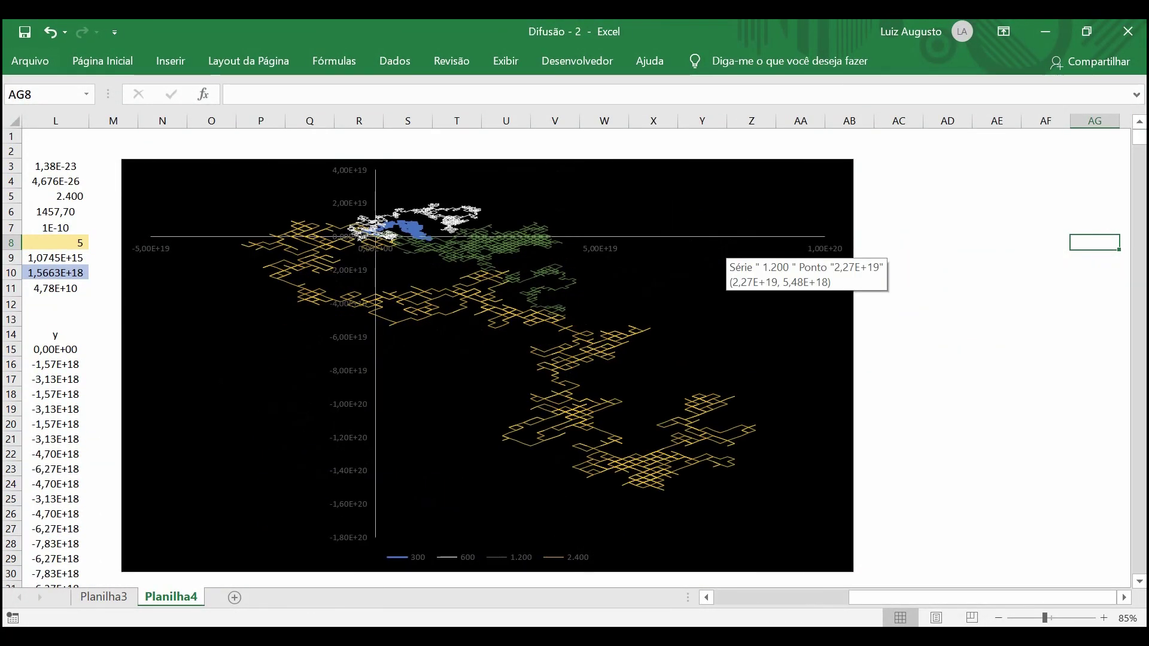